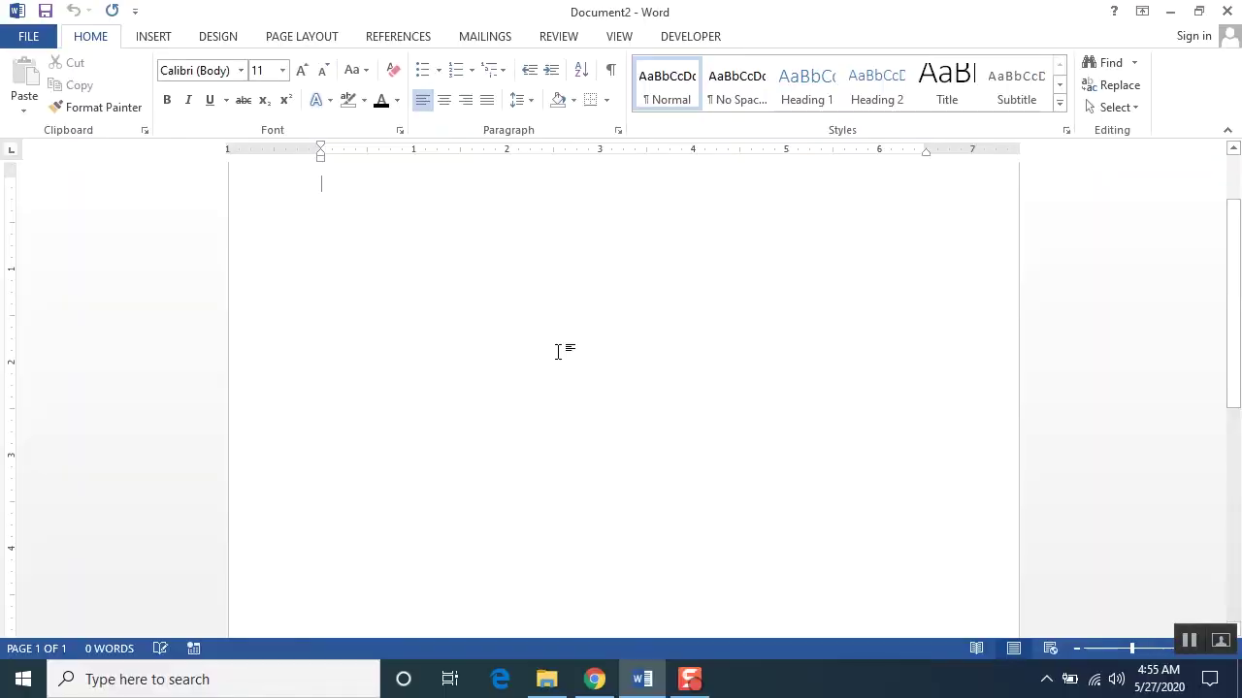
# - Insert the picture 'school logo.png' (the PRIVATE SCHOOL logo) at the top of the page
pyautogui.click(155, 38)
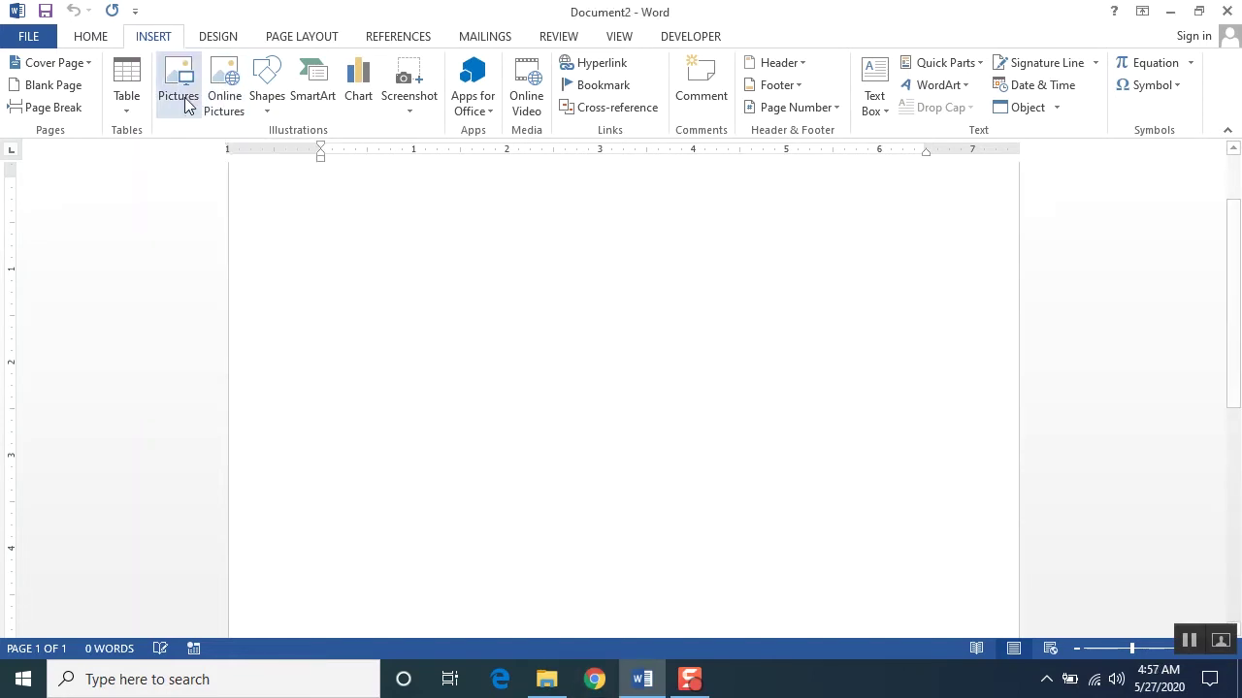
pyautogui.click(179, 89)
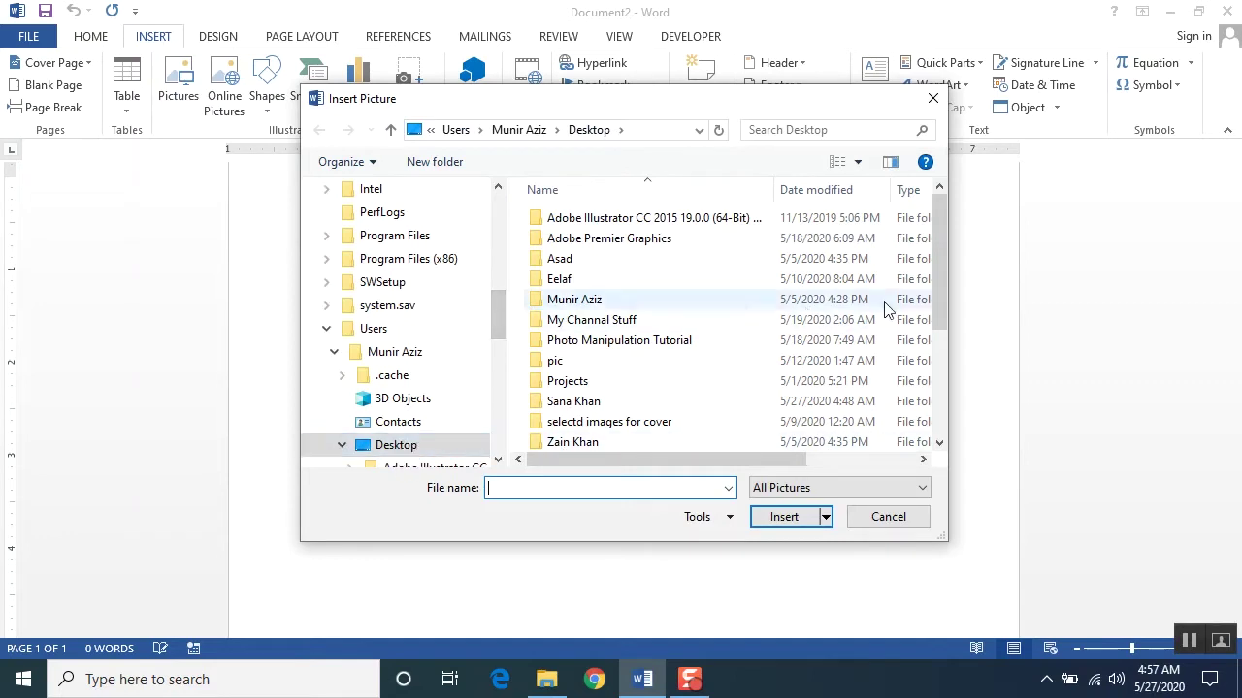
pyautogui.moveTo(936, 278); pyautogui.dragTo(939, 333)
pyautogui.click(579, 488)
pyautogui.write('sch')
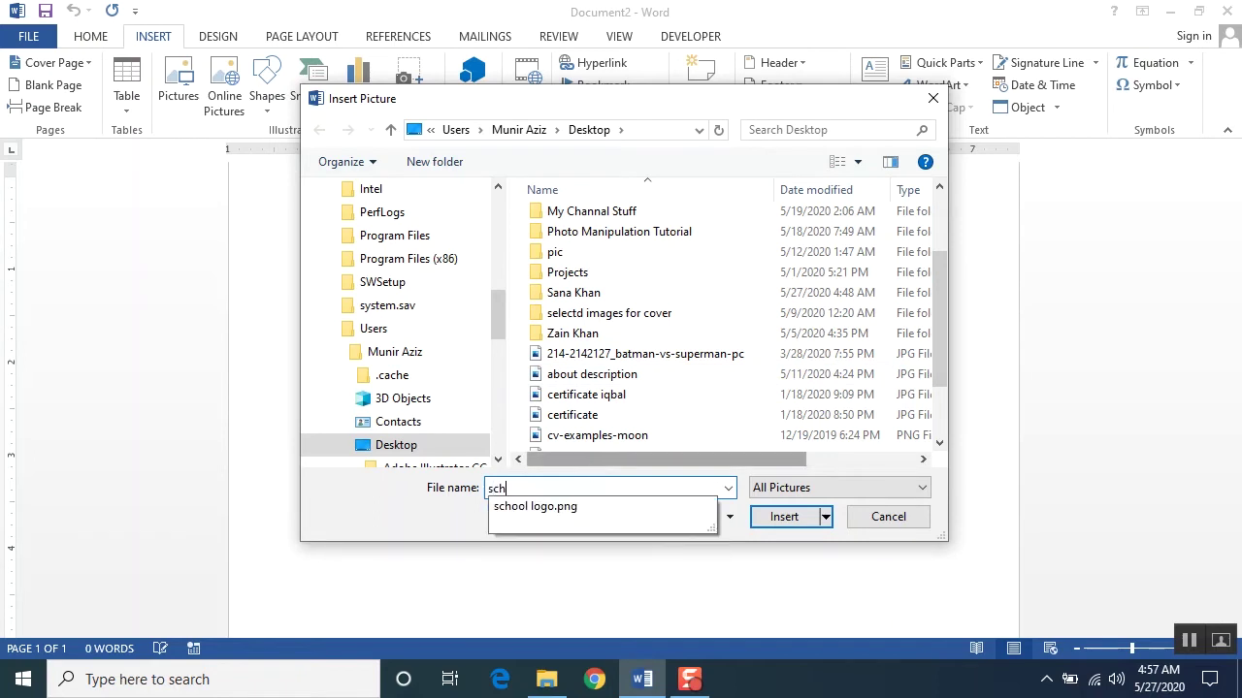
pyautogui.press('Down')
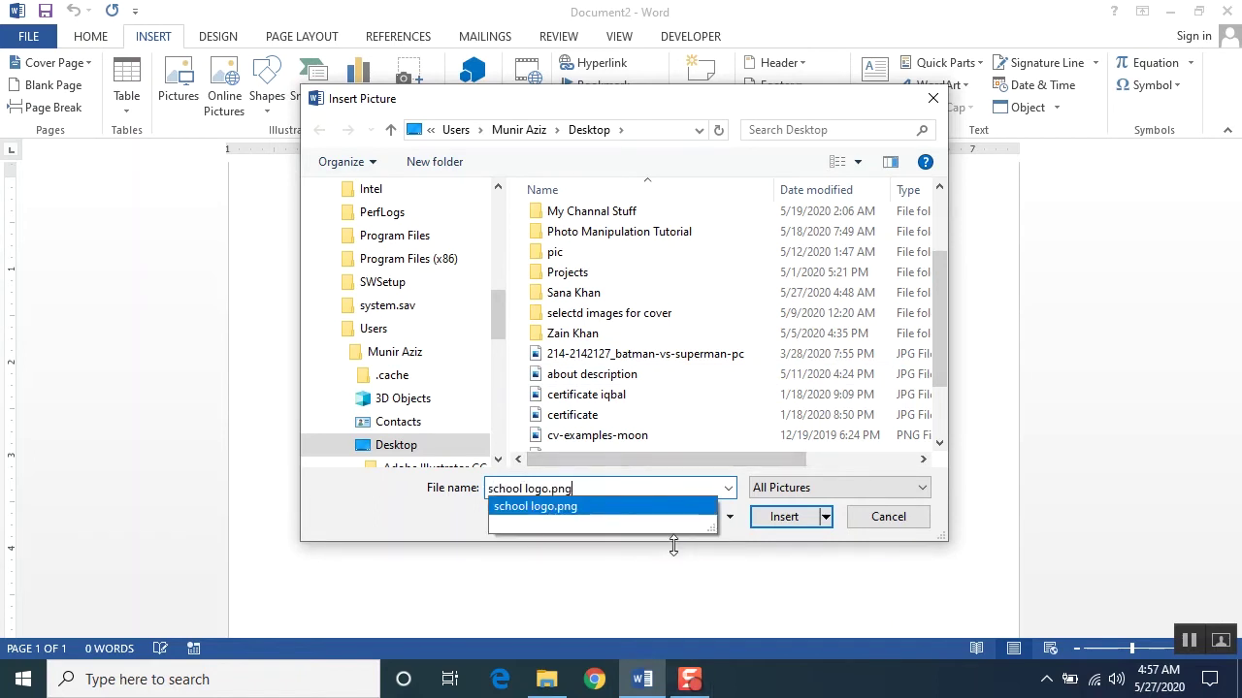
pyautogui.click(562, 508)
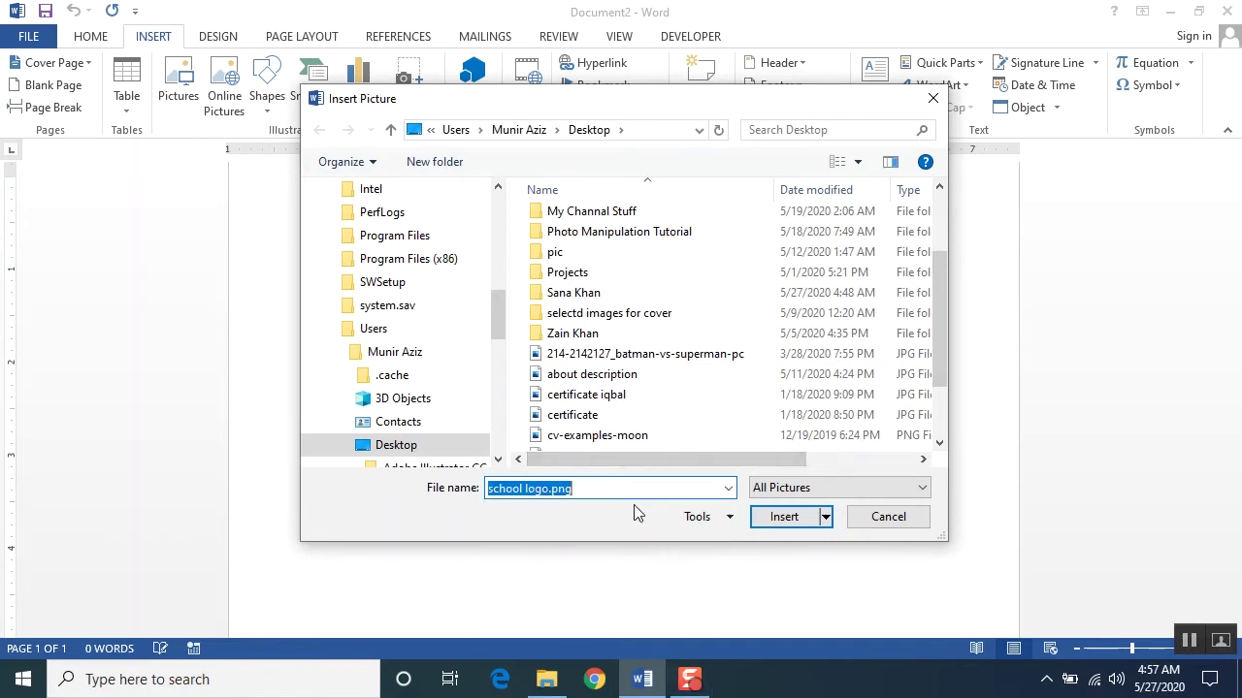
pyautogui.click(795, 522)
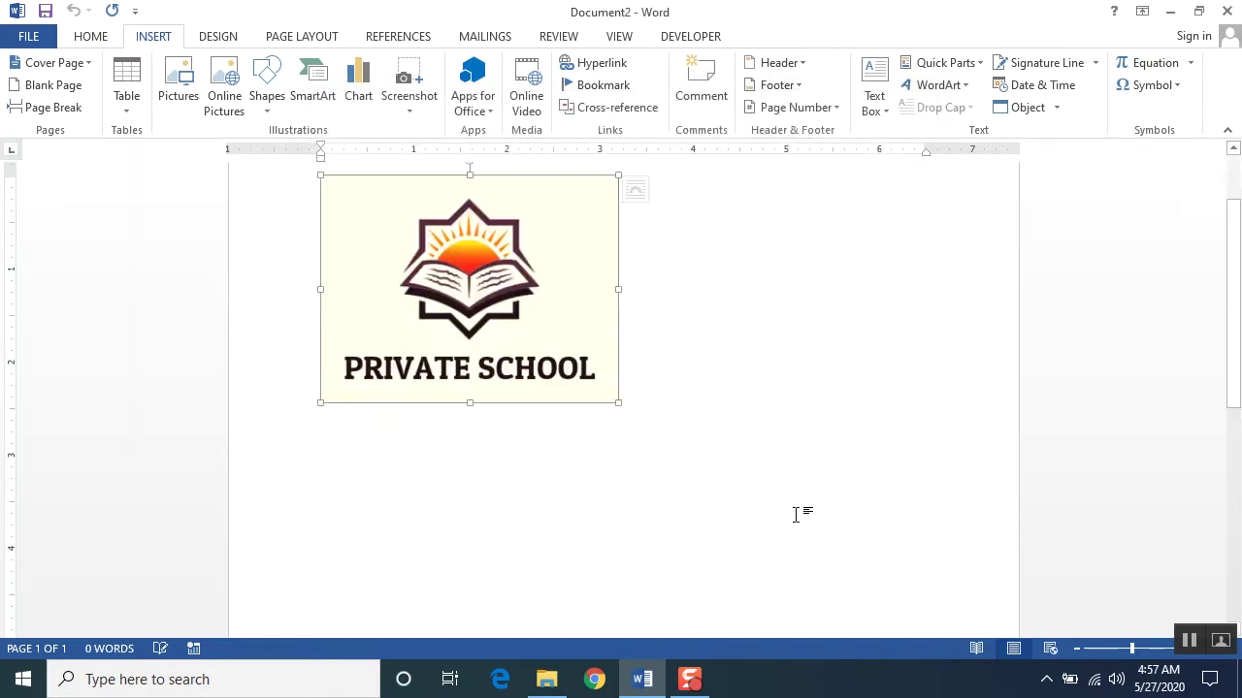
# - Set the logo's wrapping to Behind Text and move it to the page centre
pyautogui.moveTo(438, 272)
pyautogui.mouseDown()
pyautogui.moveTo(555, 277)
pyautogui.moveTo(467, 283)
pyautogui.moveTo(615, 397)
pyautogui.moveTo(469, 283)
pyautogui.moveTo(482, 270)
pyautogui.mouseUp()
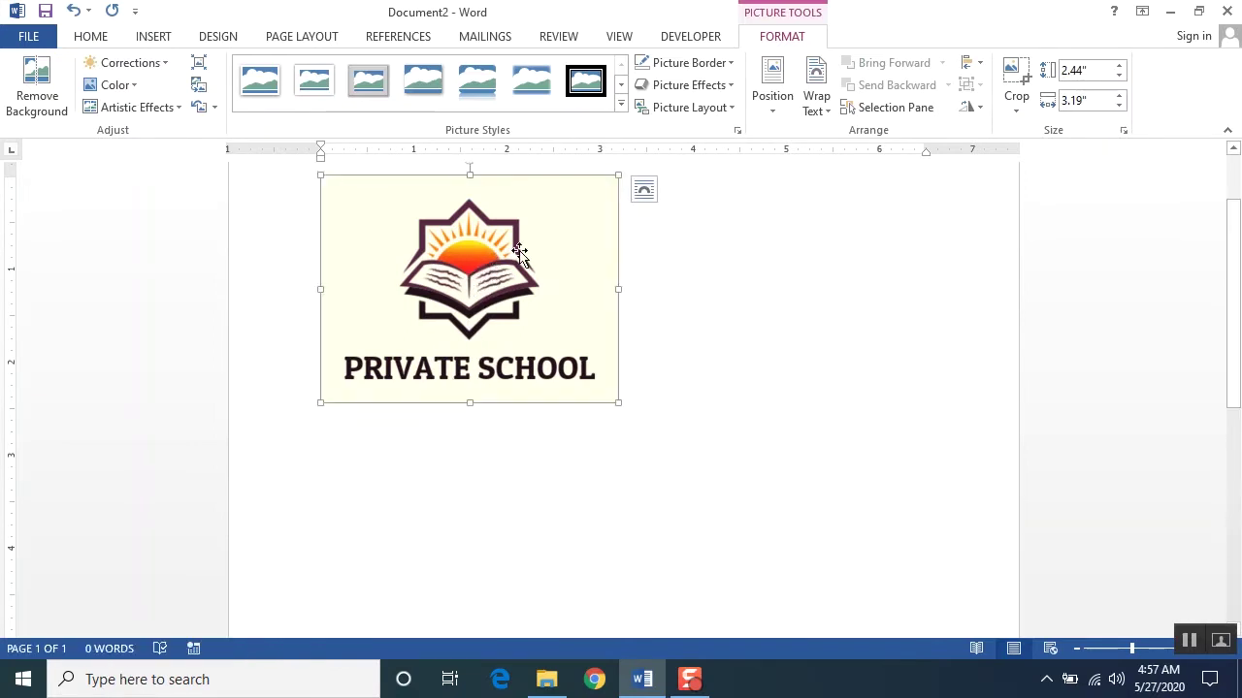
pyautogui.click(644, 194)
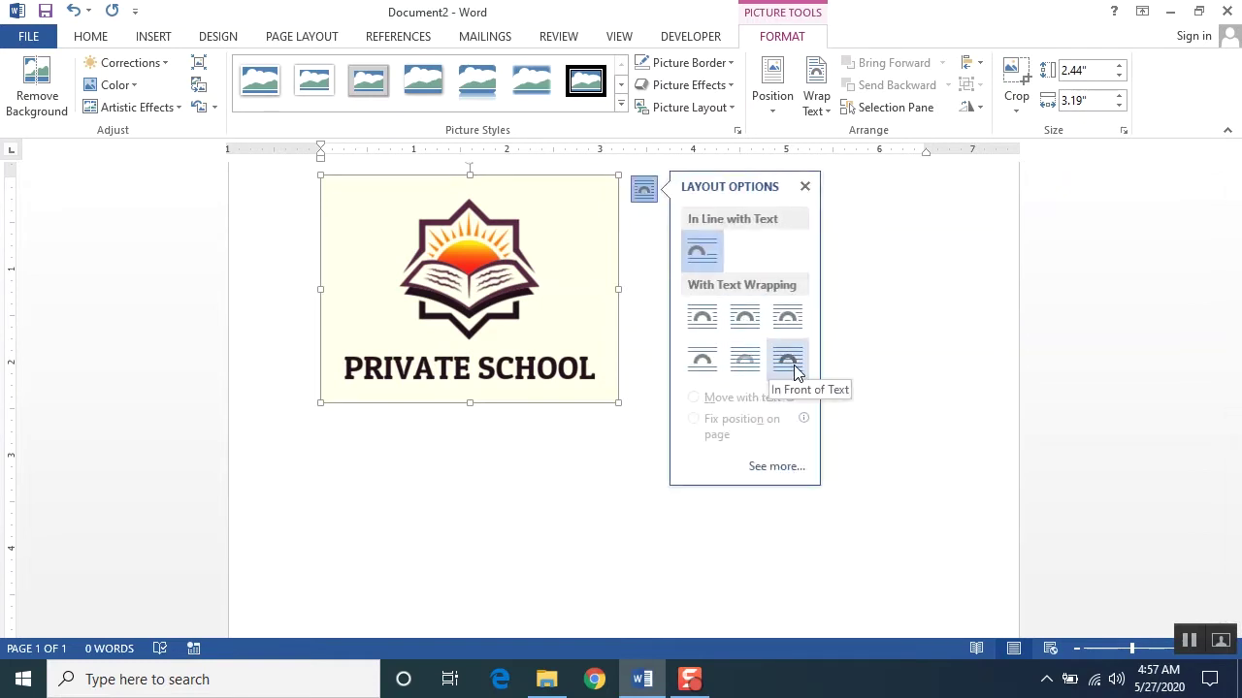
pyautogui.click(738, 371)
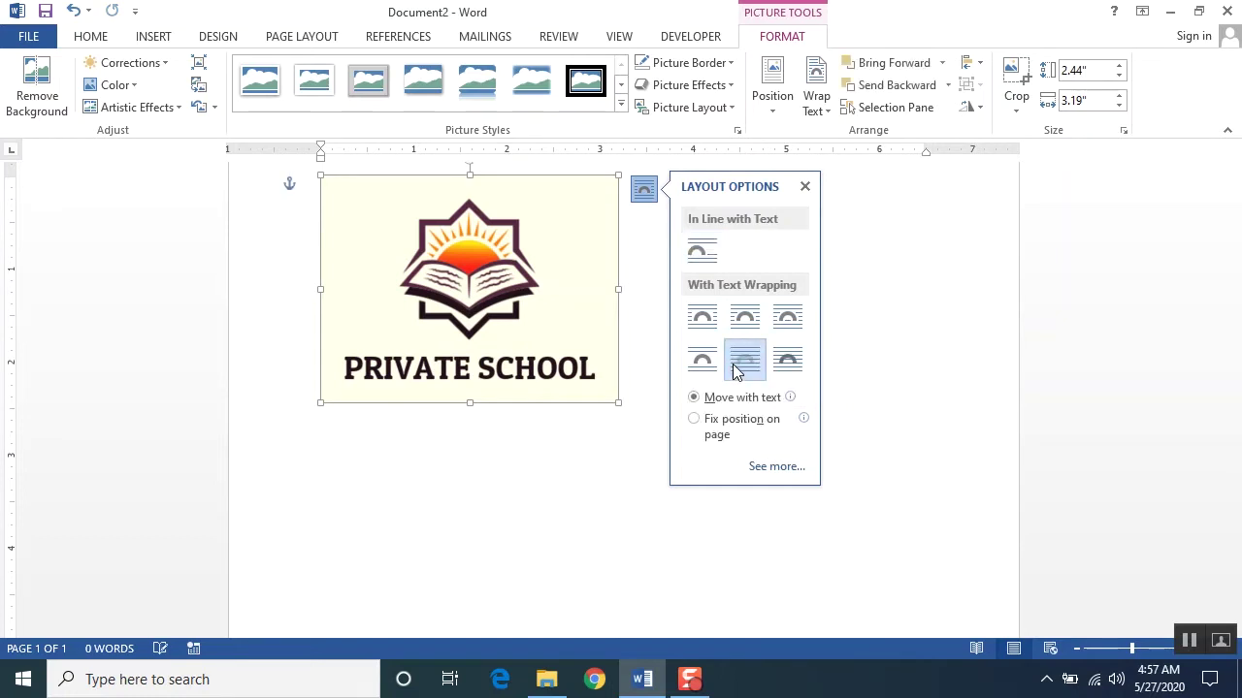
pyautogui.moveTo(443, 280); pyautogui.dragTo(598, 290)
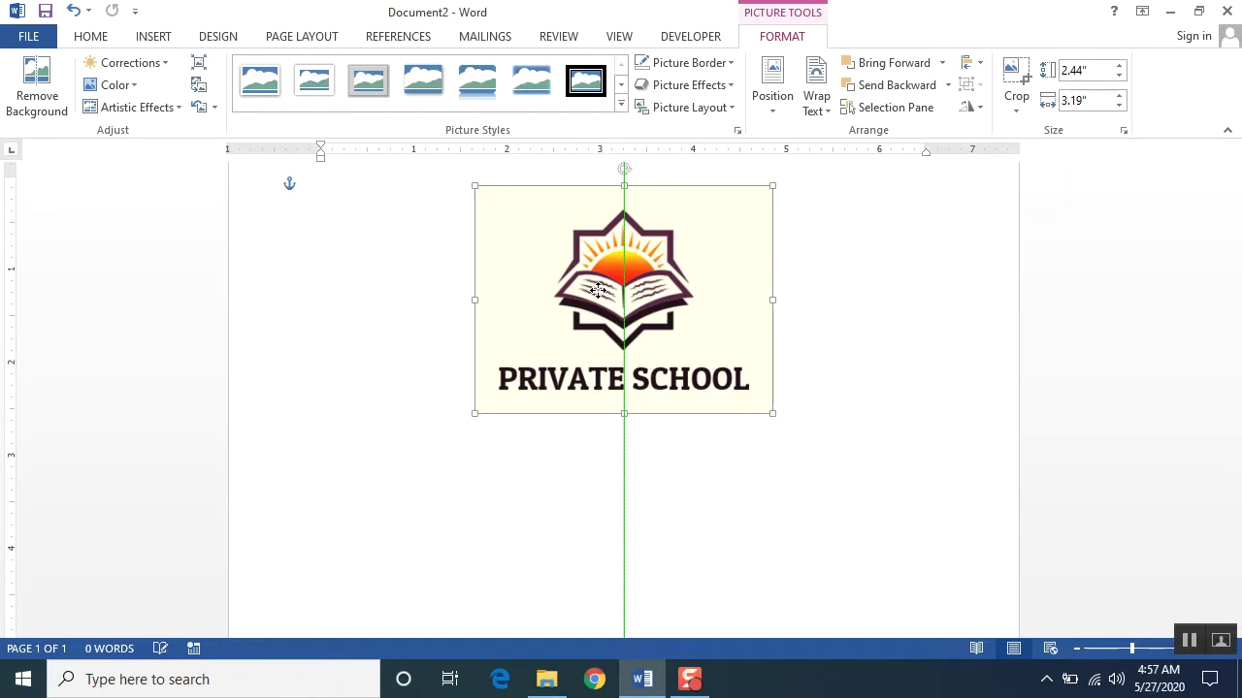
pyautogui.moveTo(598, 290); pyautogui.dragTo(598, 290)
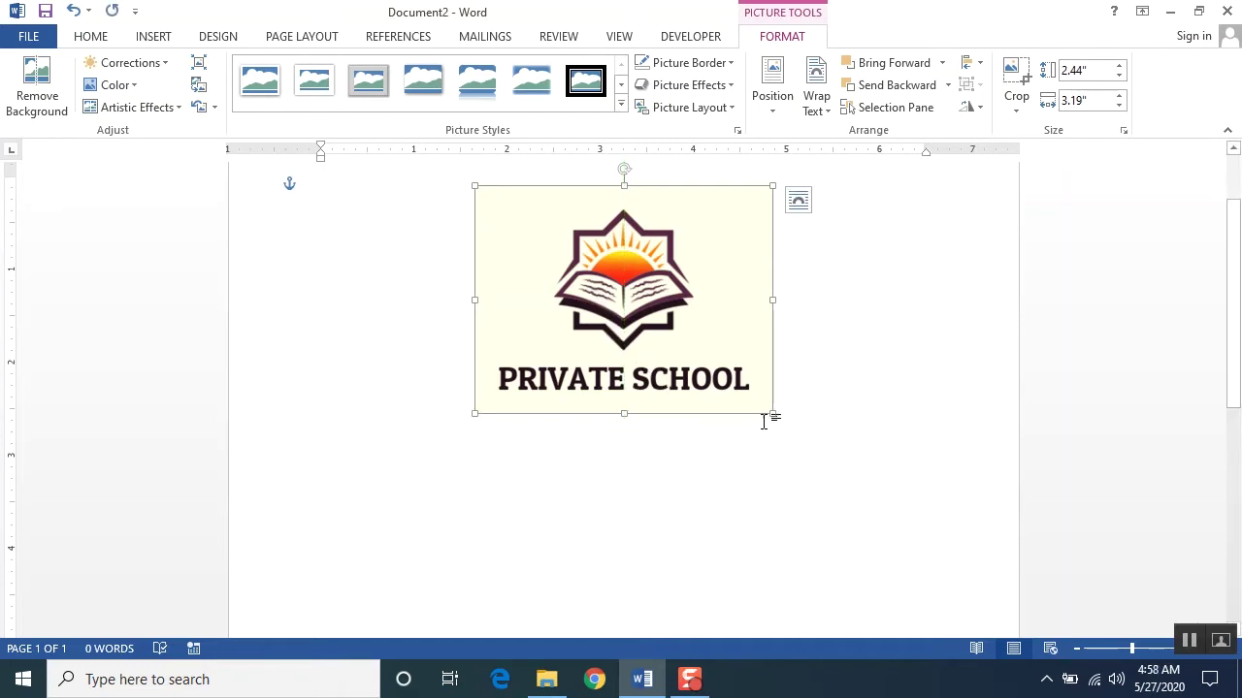
# - Shrink the logo to about 1.15 by 1.5 inches and centre it at the page top
pyautogui.moveTo(773, 413); pyautogui.dragTo(732, 376)
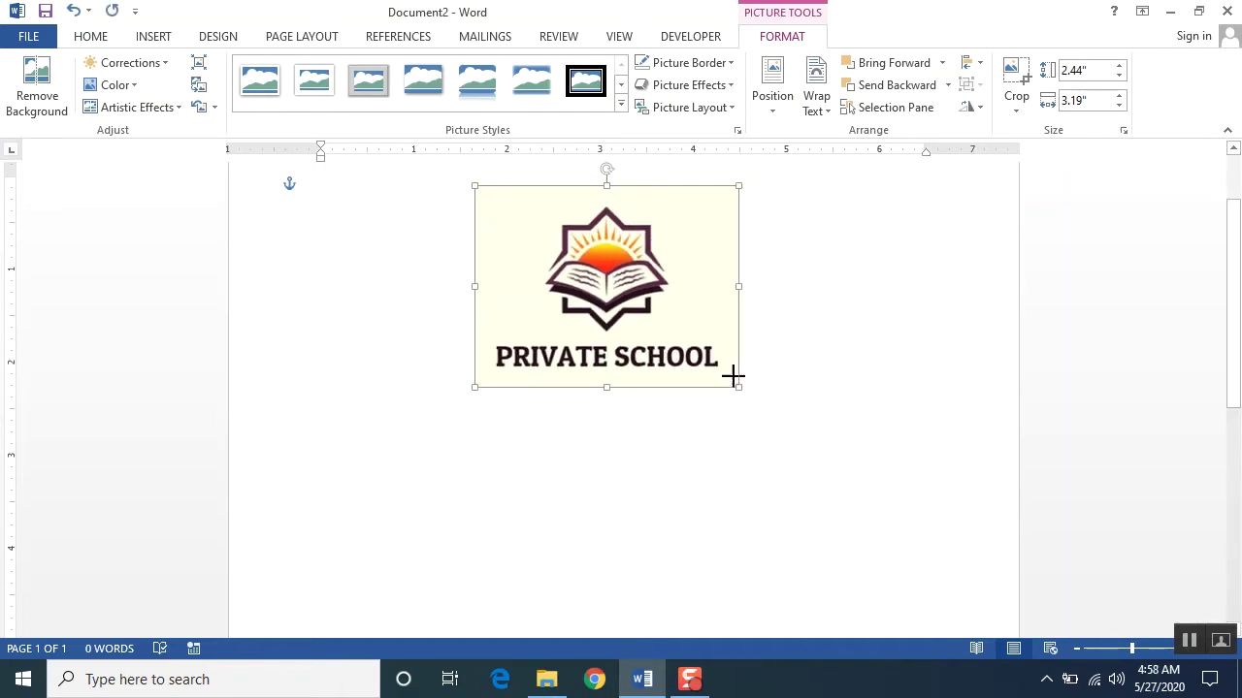
pyautogui.moveTo(732, 376)
pyautogui.mouseDown()
pyautogui.moveTo(622, 282)
pyautogui.moveTo(614, 288)
pyautogui.mouseUp()
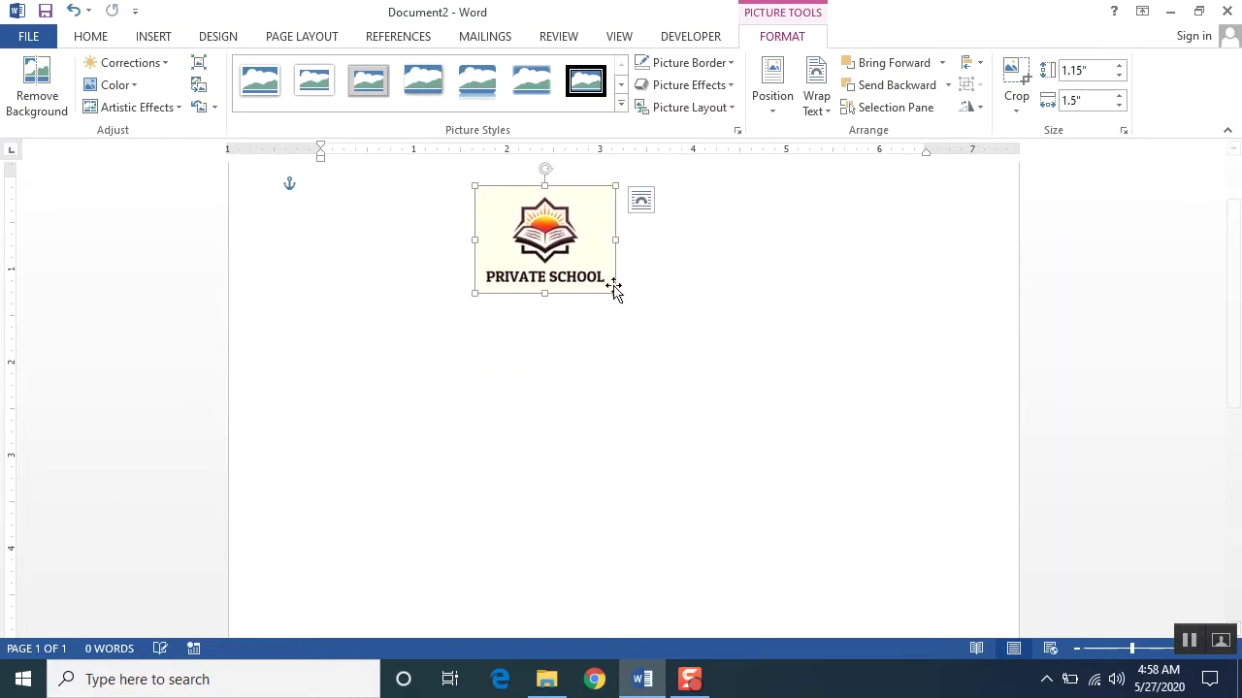
pyautogui.moveTo(545, 251)
pyautogui.mouseDown()
pyautogui.moveTo(623, 254)
pyautogui.moveTo(619, 241)
pyautogui.mouseUp()
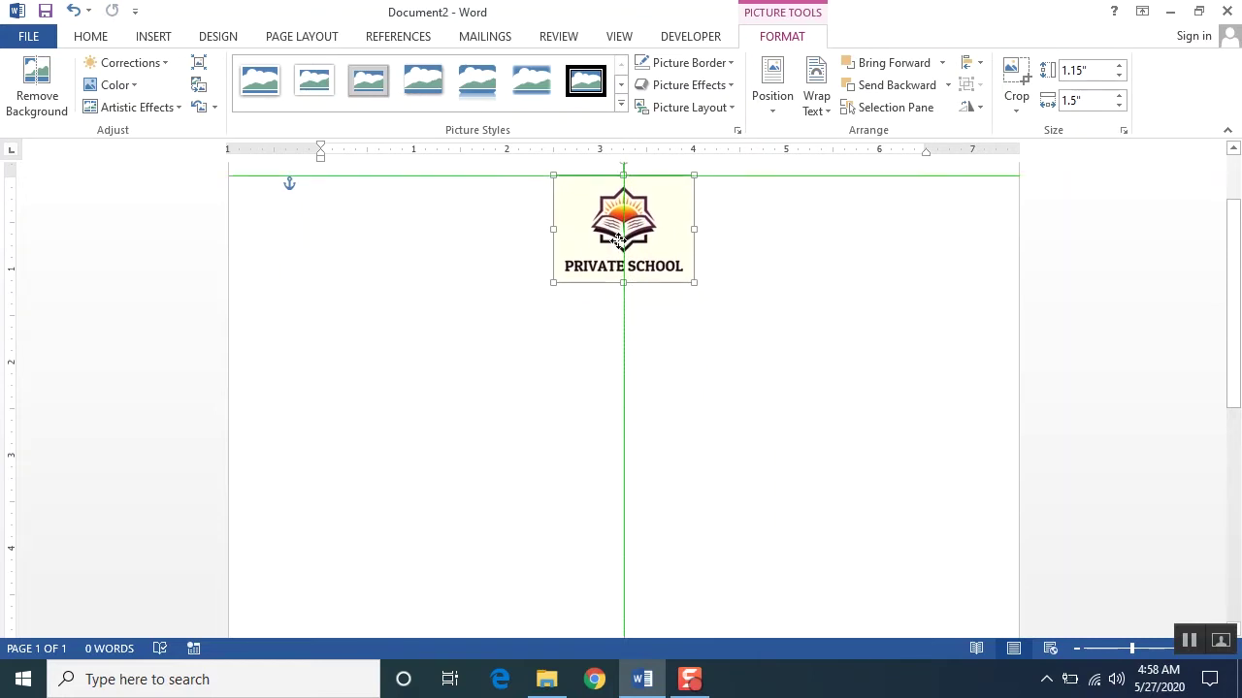
pyautogui.moveTo(618, 241); pyautogui.dragTo(625, 237)
pyautogui.moveTo(624, 239); pyautogui.dragTo(624, 239)
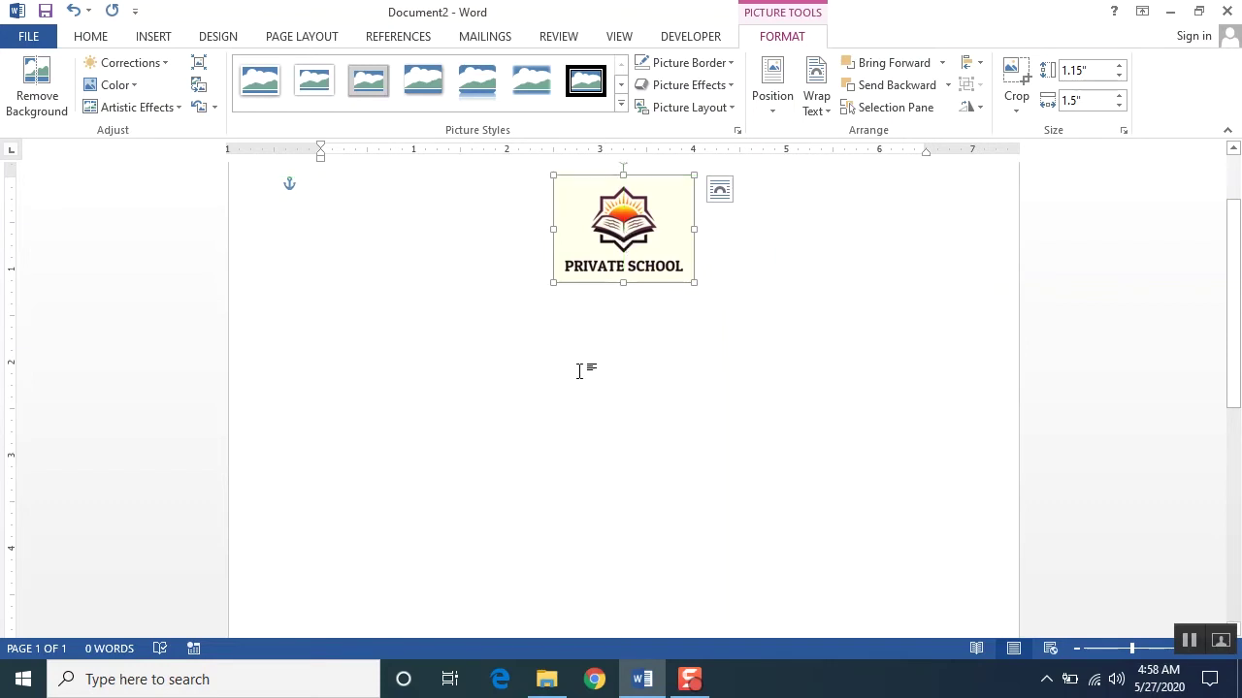
pyautogui.click(600, 366)
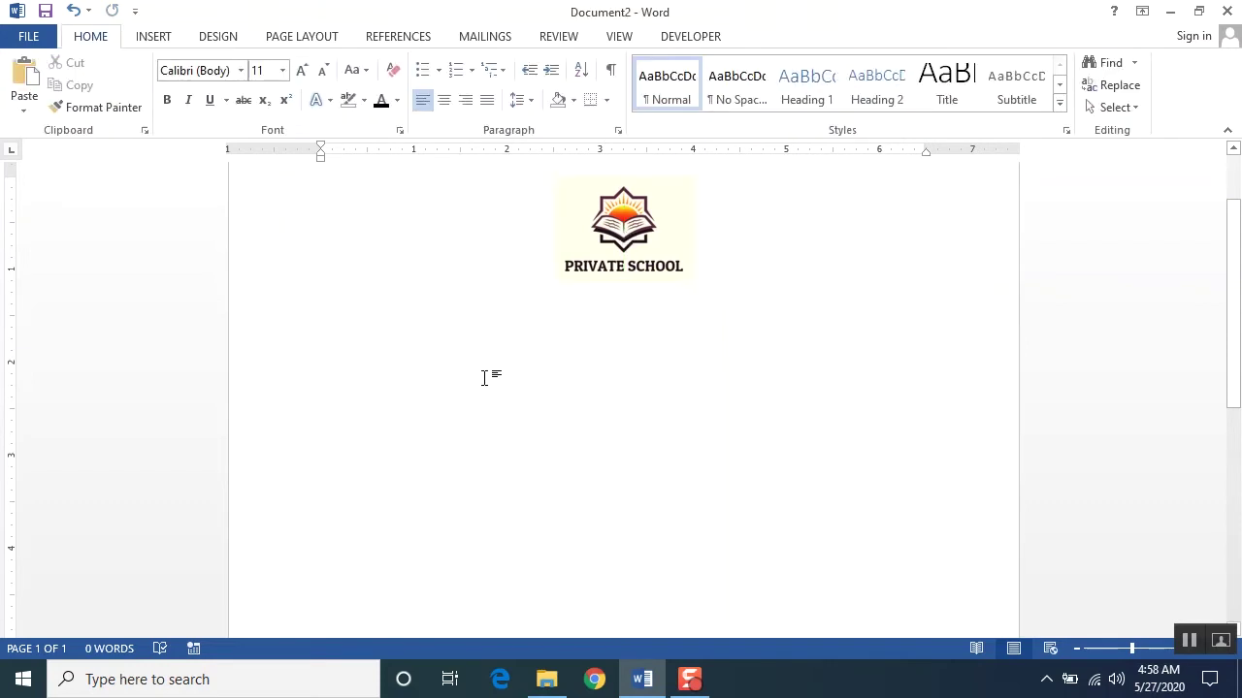
# - Add blank lines, keep the logo at the top centre, and start a new line below it
pyautogui.press('Return')
pyautogui.press('Return')
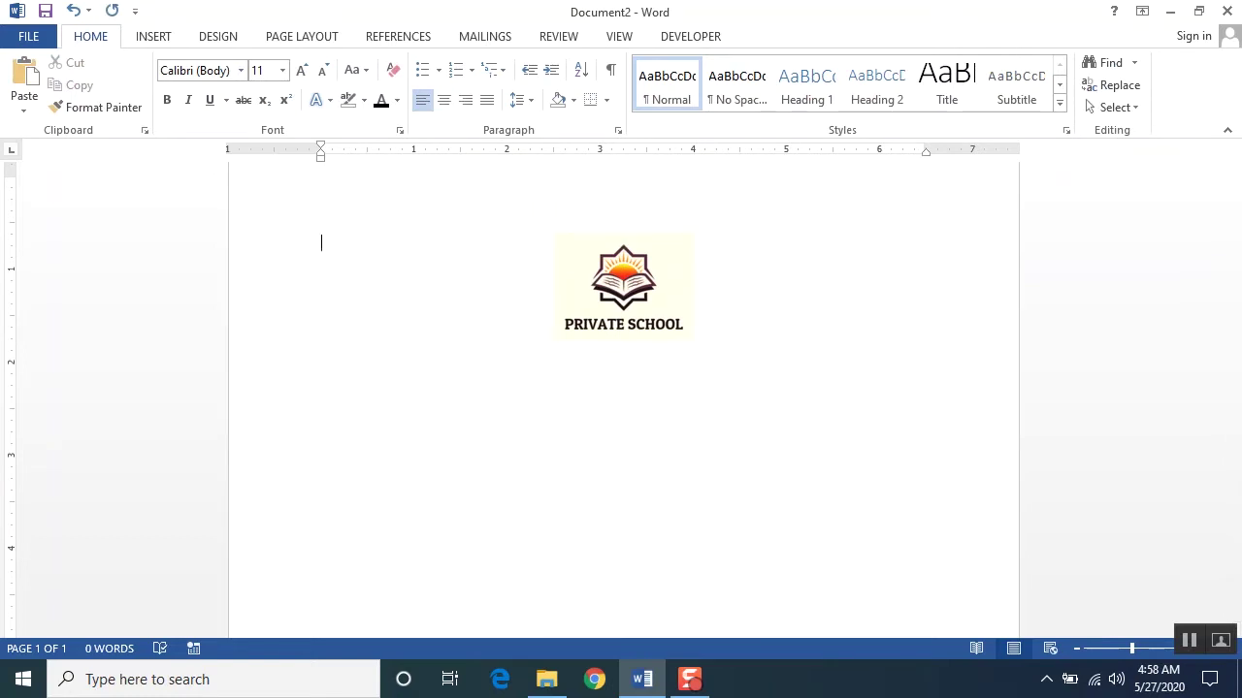
pyautogui.hotkey('ctrl', 'z')
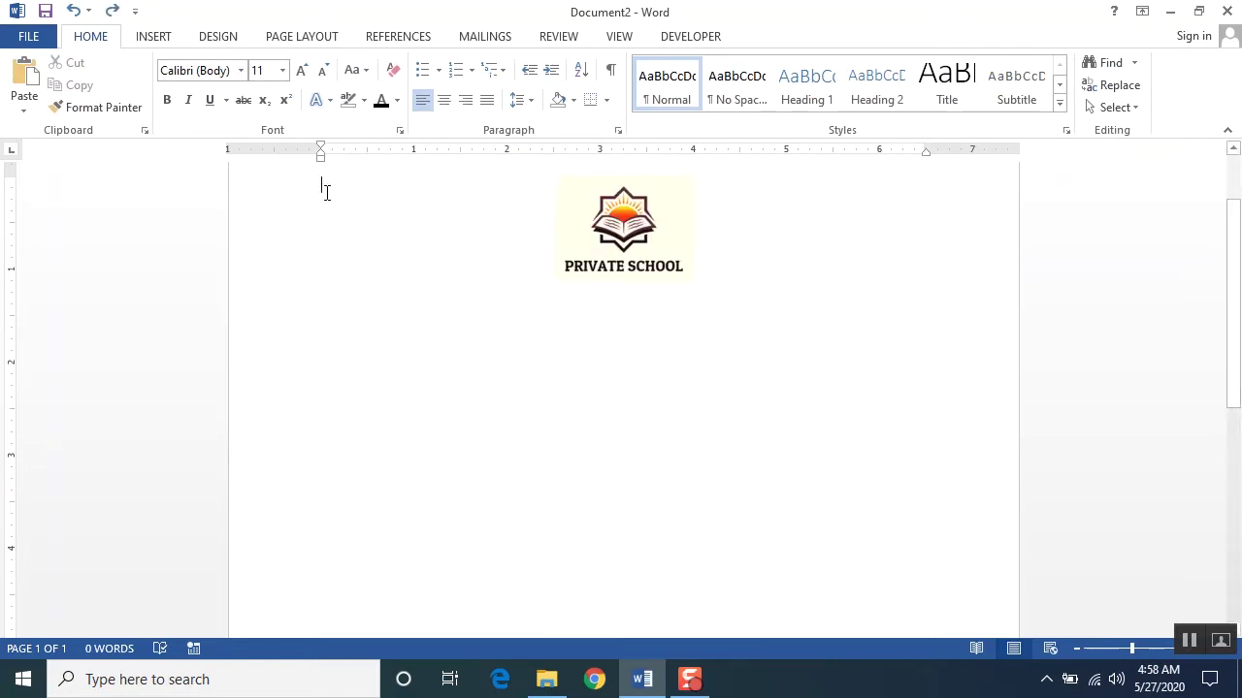
pyautogui.press('Return')
pyautogui.press('Return')
pyautogui.press('Return')
pyautogui.press('Return')
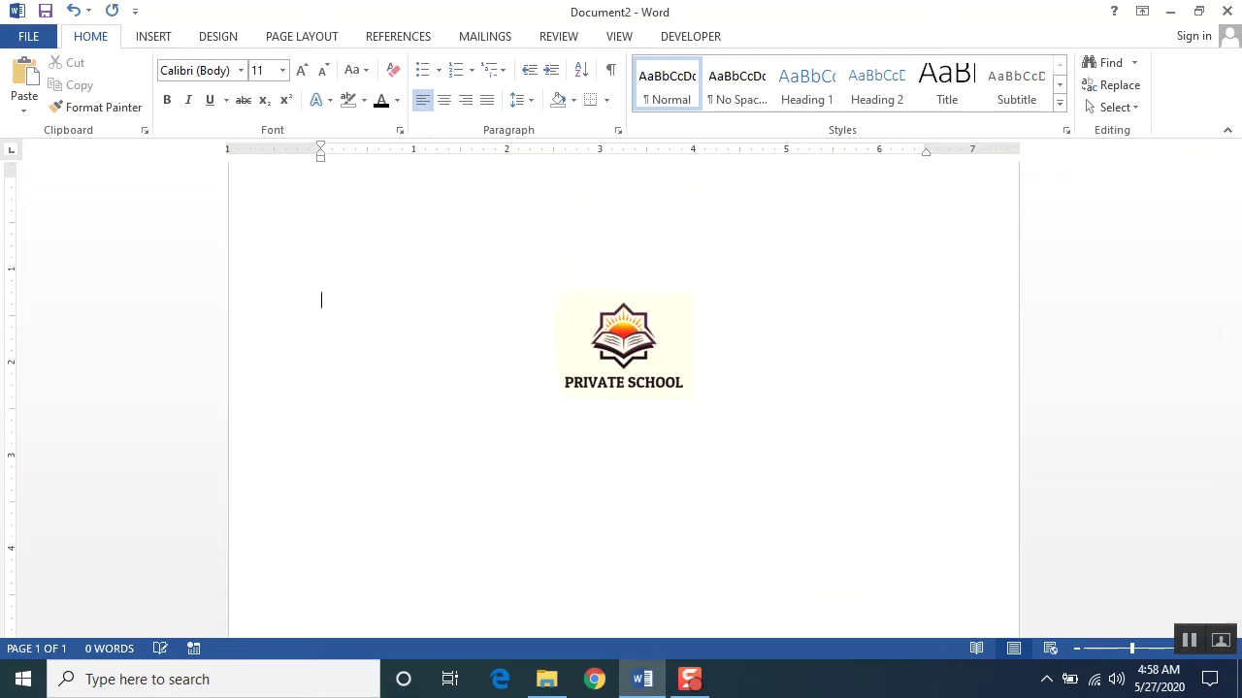
pyautogui.moveTo(624, 337); pyautogui.dragTo(623, 254)
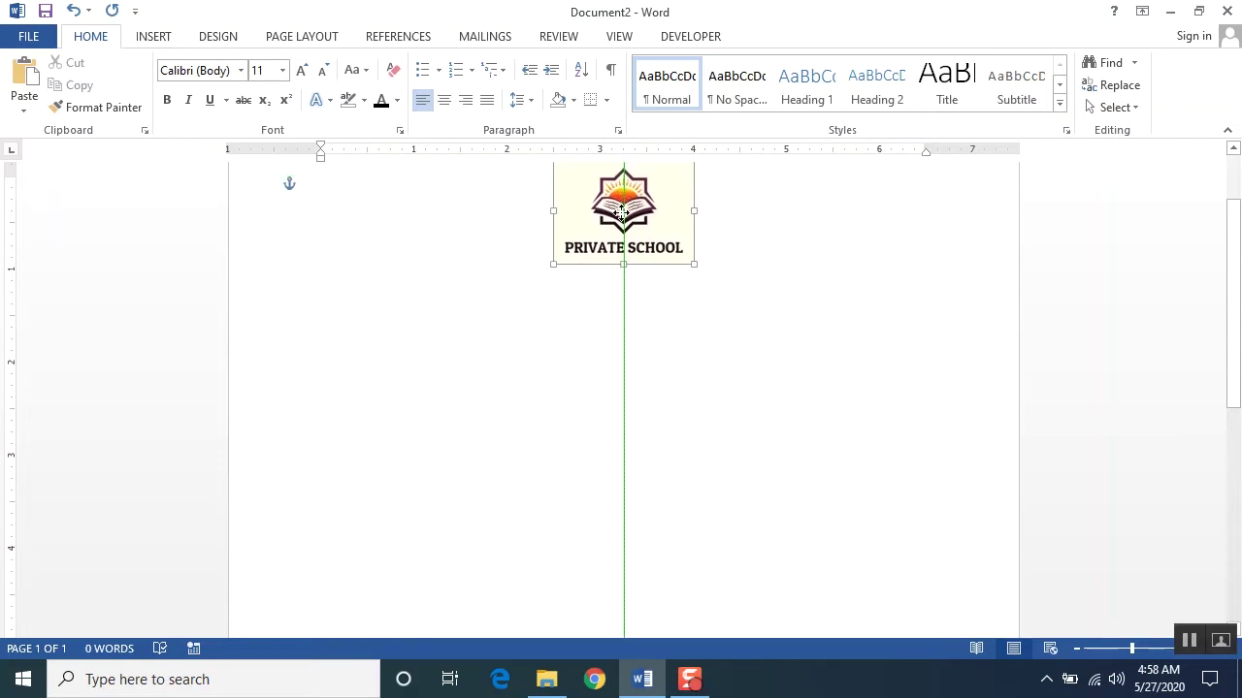
pyautogui.moveTo(623, 254); pyautogui.dragTo(624, 210)
pyautogui.click(314, 330)
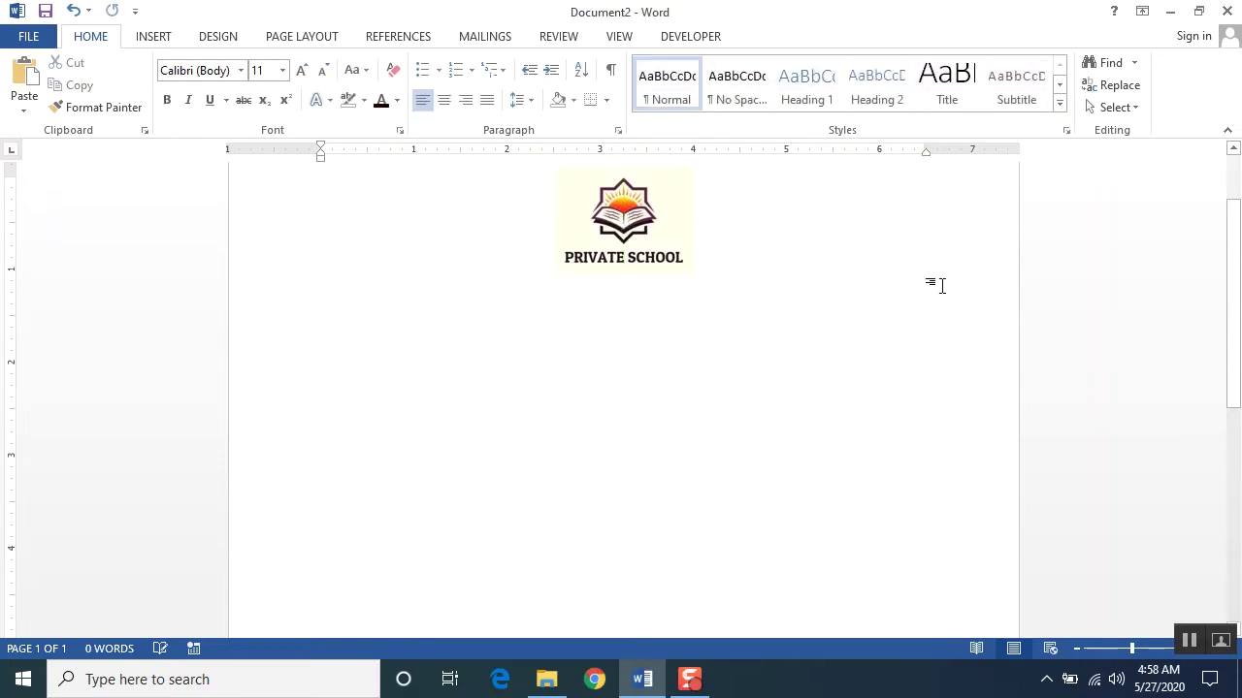
pyautogui.press('Return')
# - Type 'Kids Alphabet Lesson', fix 'Alphabate' to 'Alphabet', and push the title down one line
pyautogui.write('Kid')
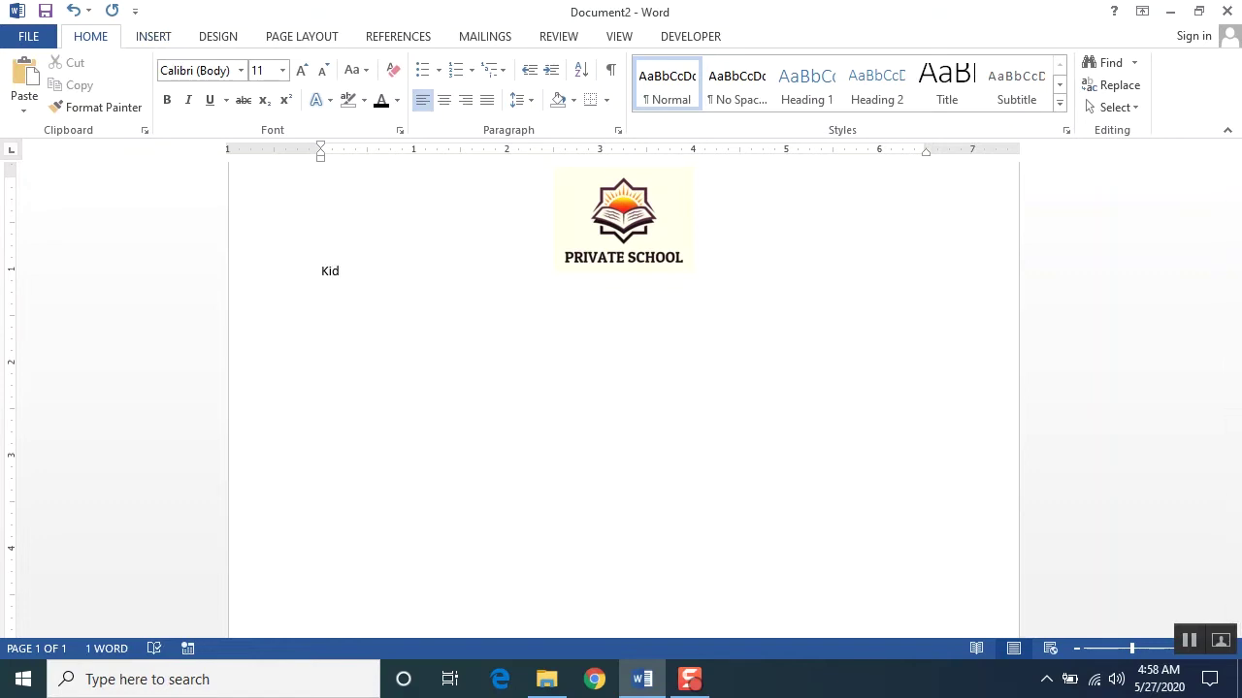
pyautogui.write('s Alphabate Lesson')
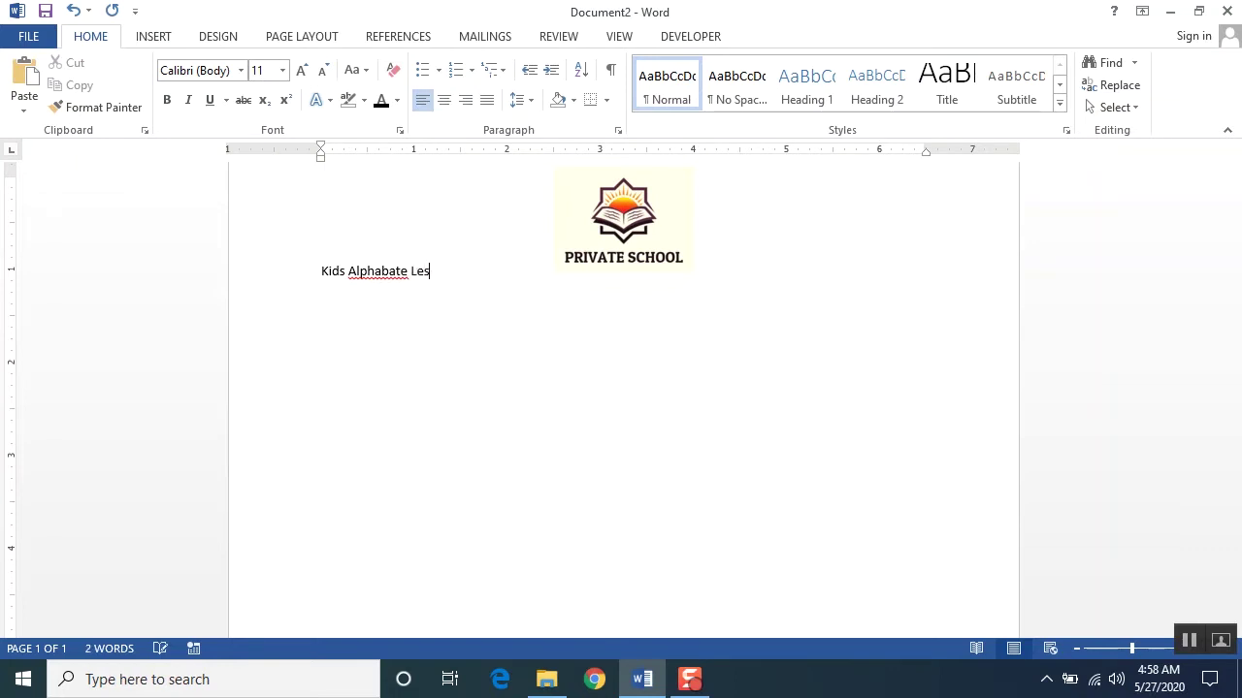
pyautogui.rightClick(381, 271)
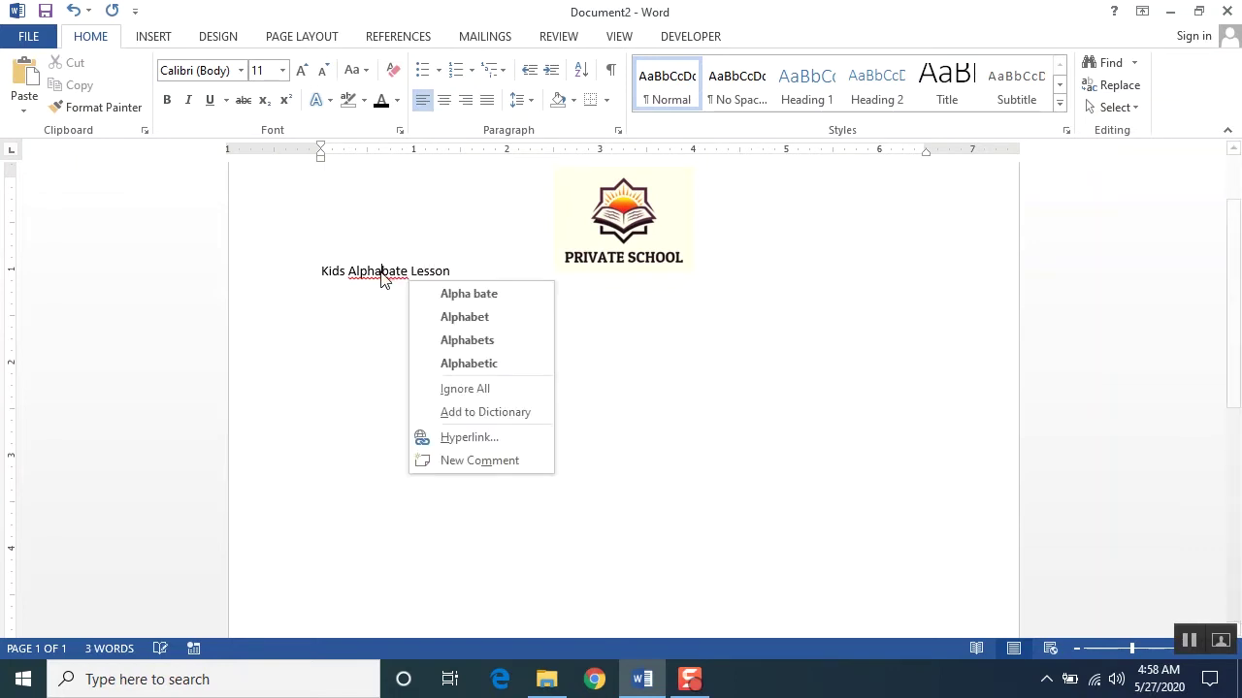
pyautogui.click(463, 318)
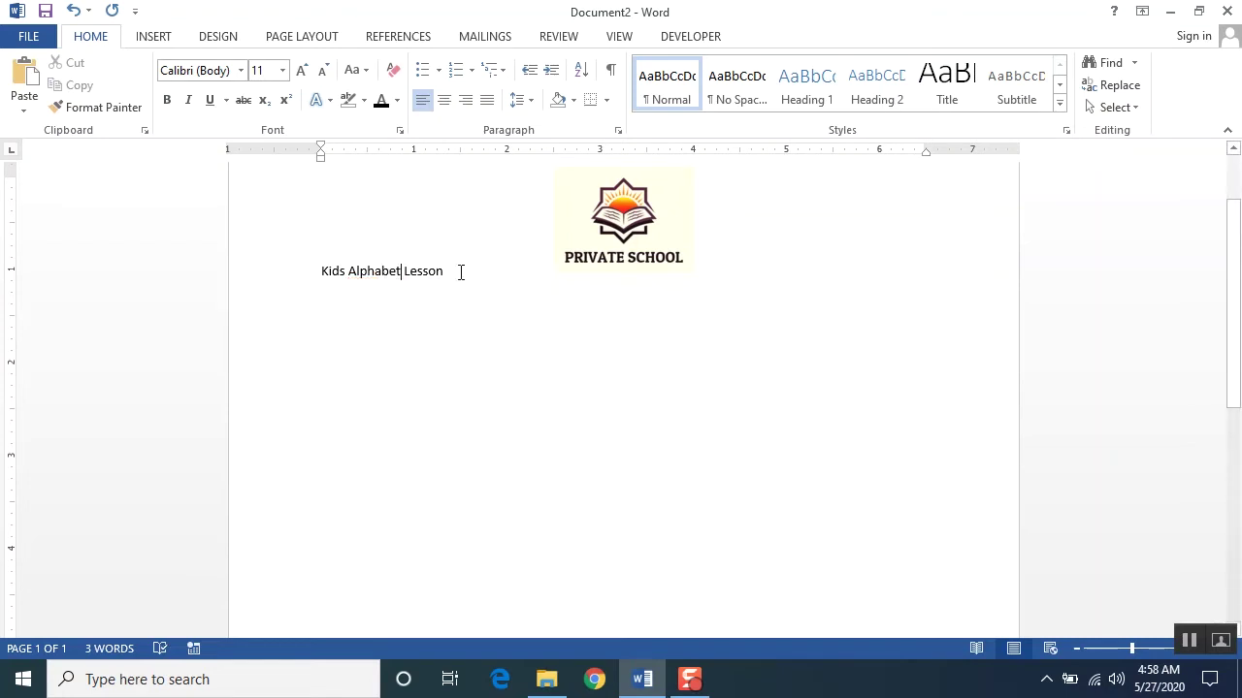
pyautogui.moveTo(463, 272); pyautogui.dragTo(305, 271)
pyautogui.click(321, 274)
pyautogui.press('Return')
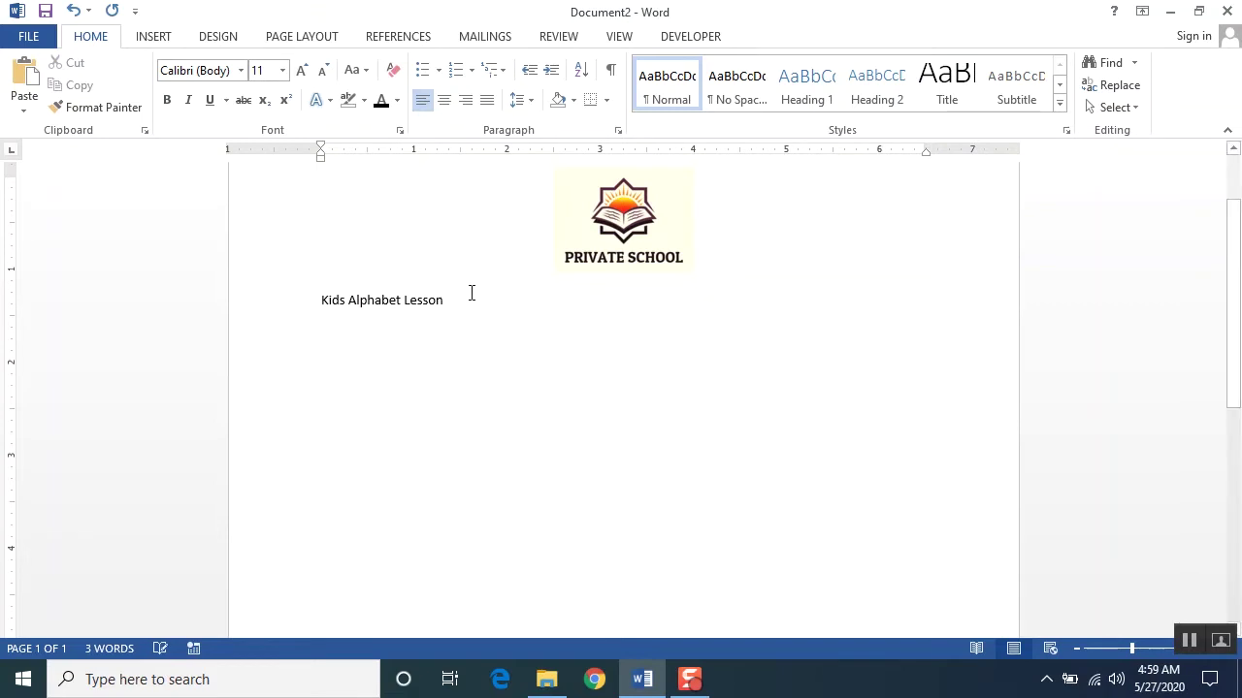
# - Centre the title, apply a blue outlined text effect, and enlarge it to 22 pt
pyautogui.click(443, 100)
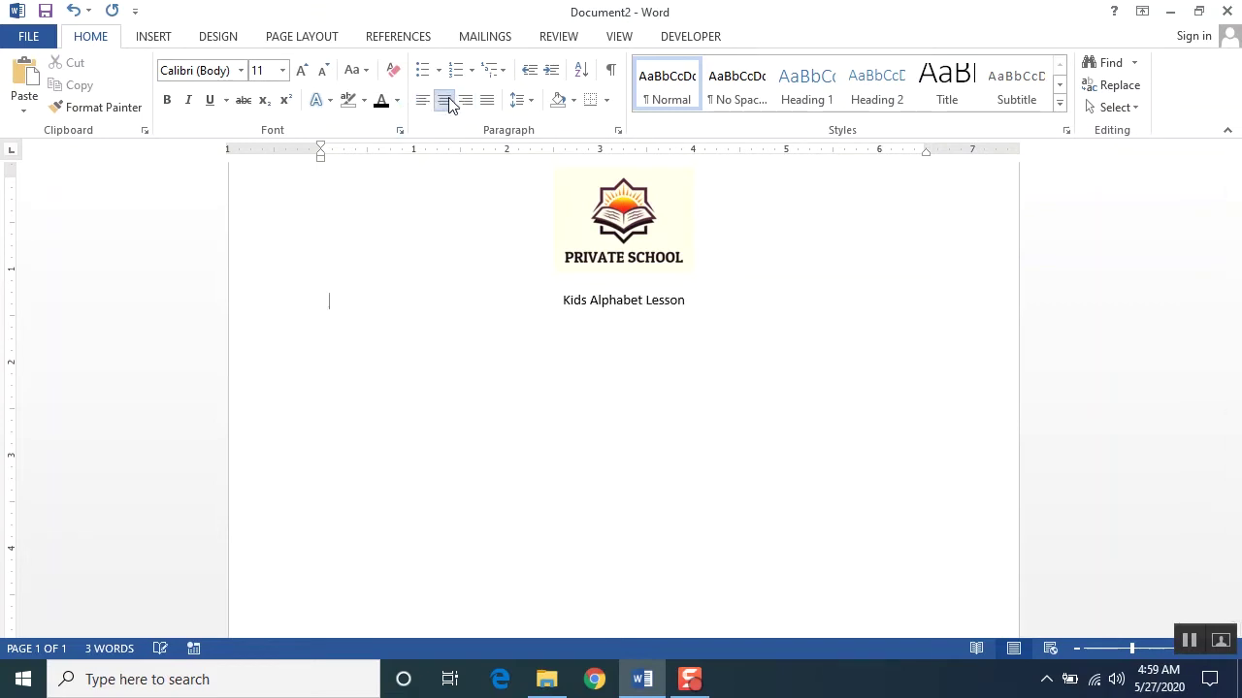
pyautogui.click(329, 105)
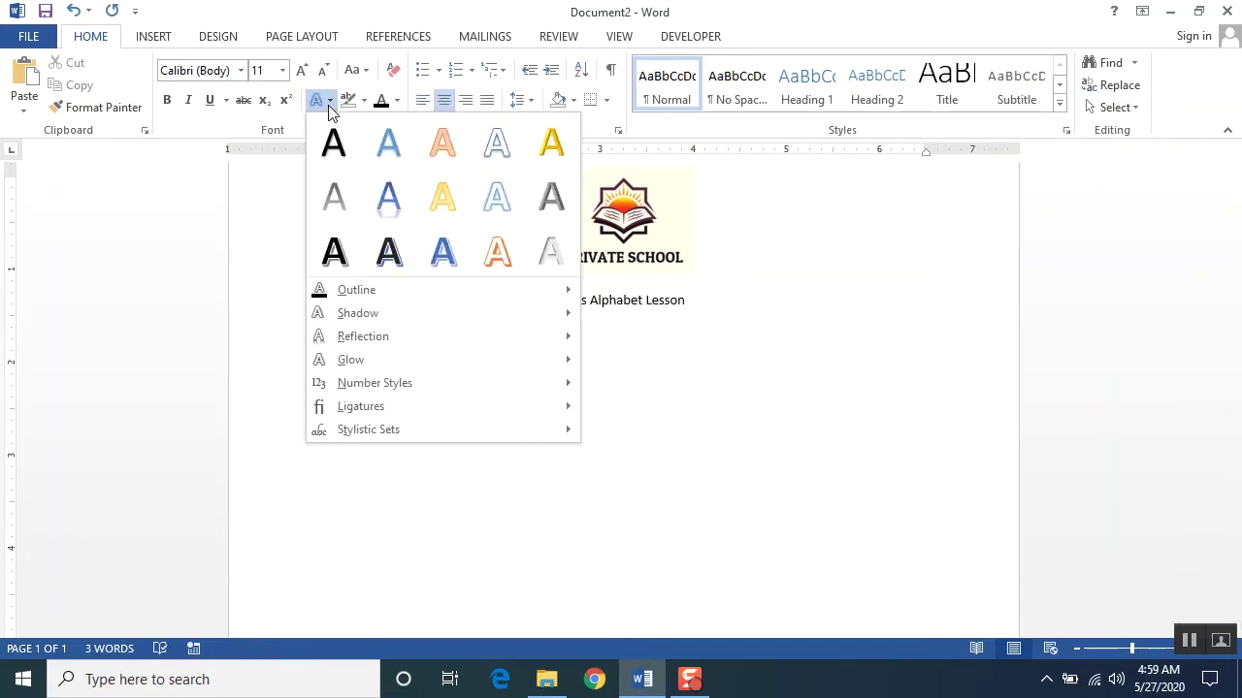
pyautogui.click(442, 192)
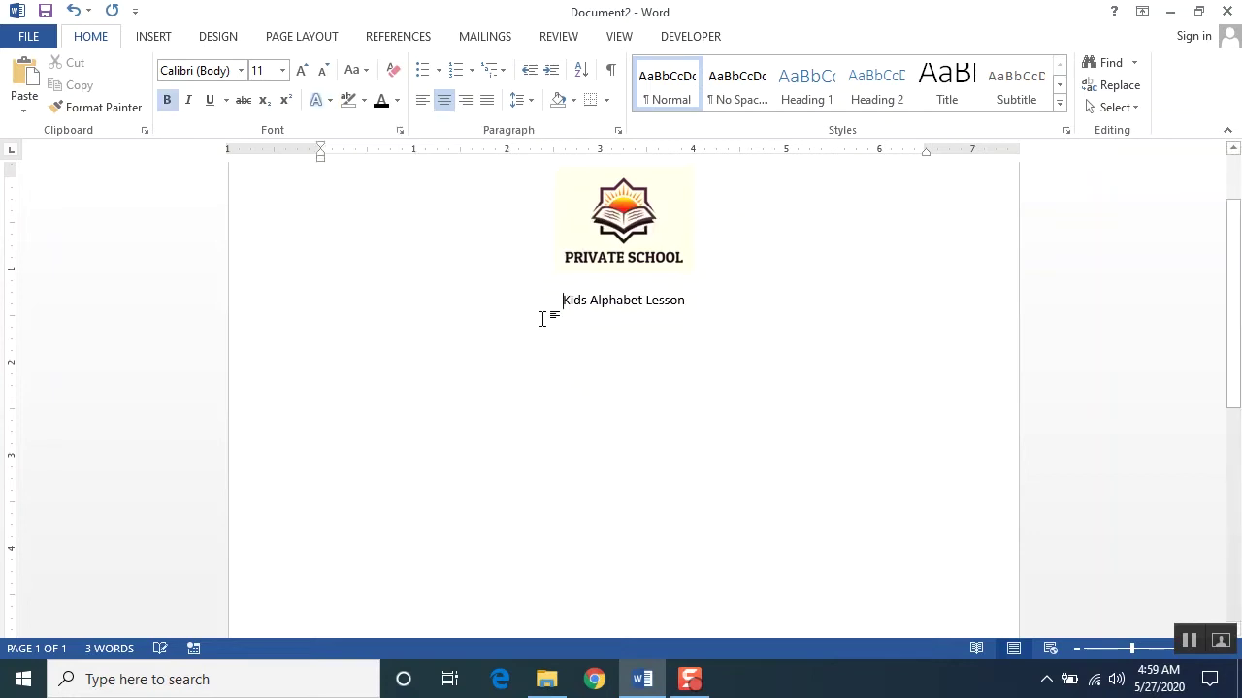
pyautogui.moveTo(555, 305); pyautogui.dragTo(689, 300)
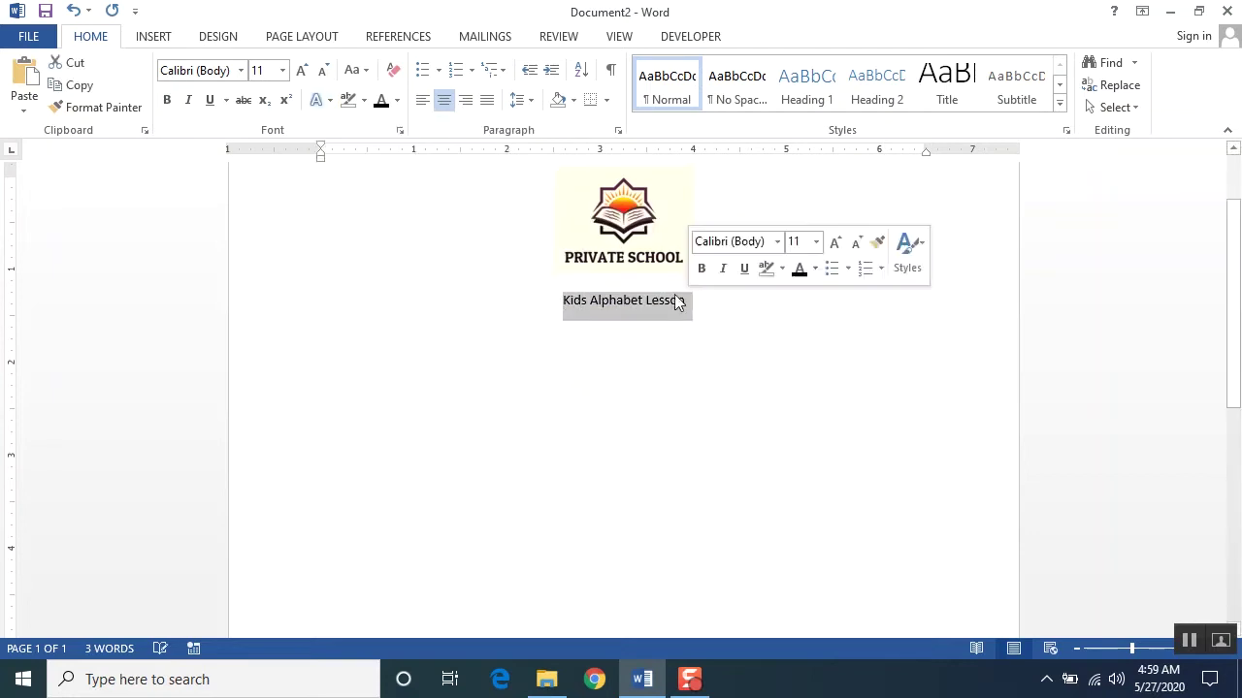
pyautogui.click(328, 101)
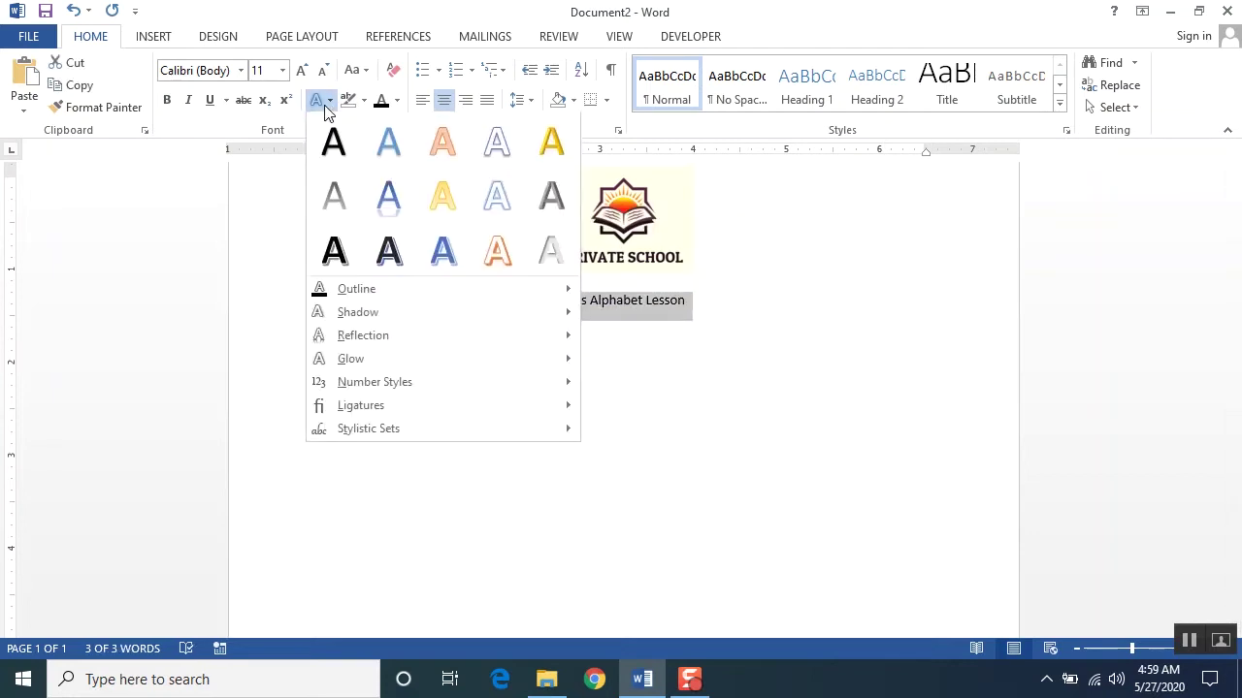
pyautogui.click(443, 254)
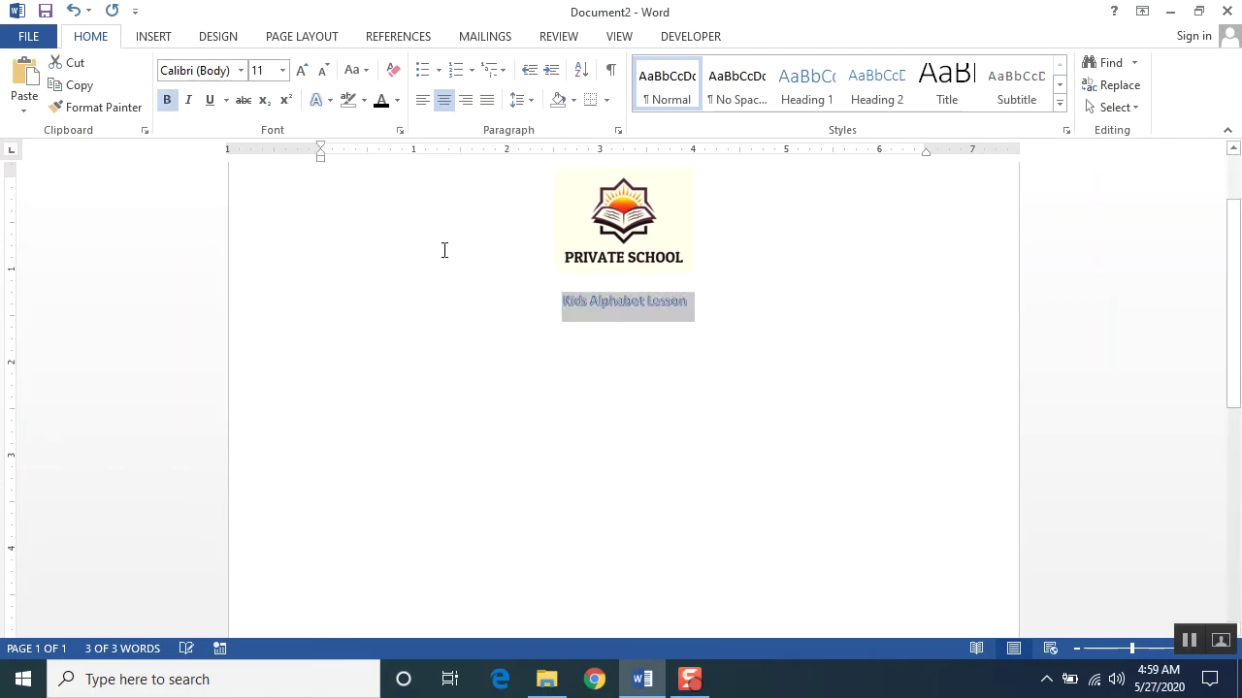
pyautogui.click(302, 70)
pyautogui.click(303, 71)
pyautogui.click(303, 71)
pyautogui.click(303, 70)
pyautogui.click(302, 71)
pyautogui.click(303, 70)
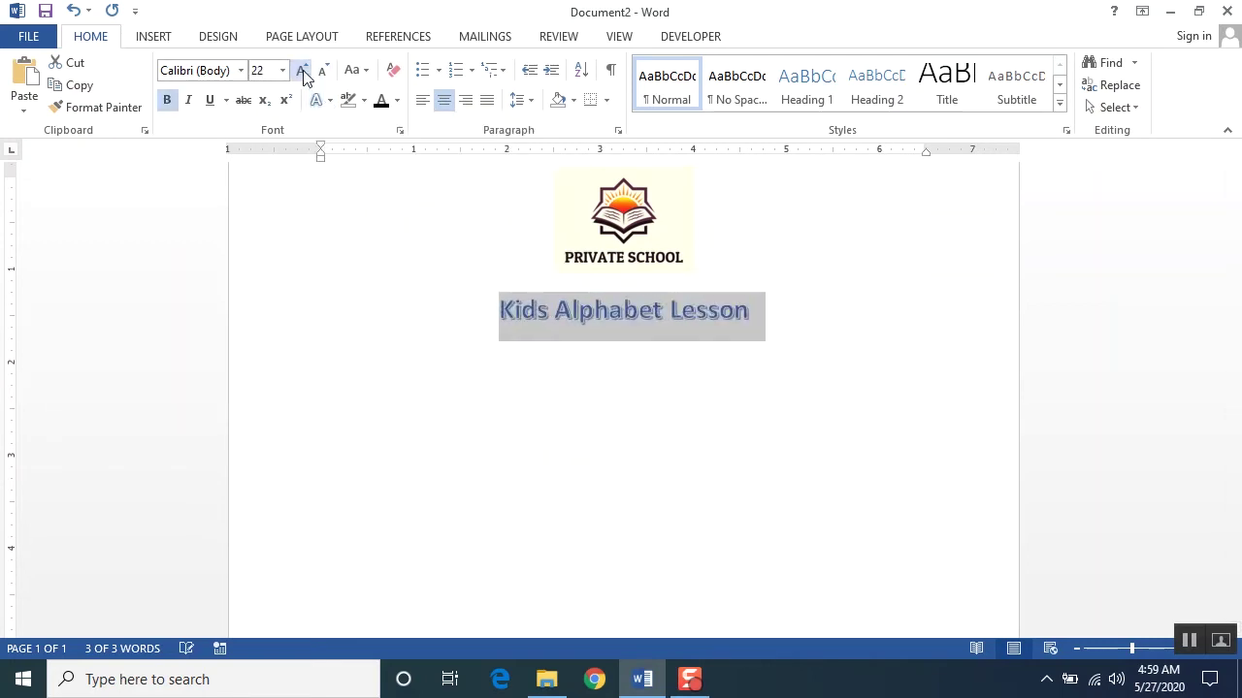
pyautogui.click(535, 407)
# - Add empty lines below the title, left-align the new line, and type 'A'
pyautogui.moveTo(758, 312); pyautogui.dragTo(706, 320)
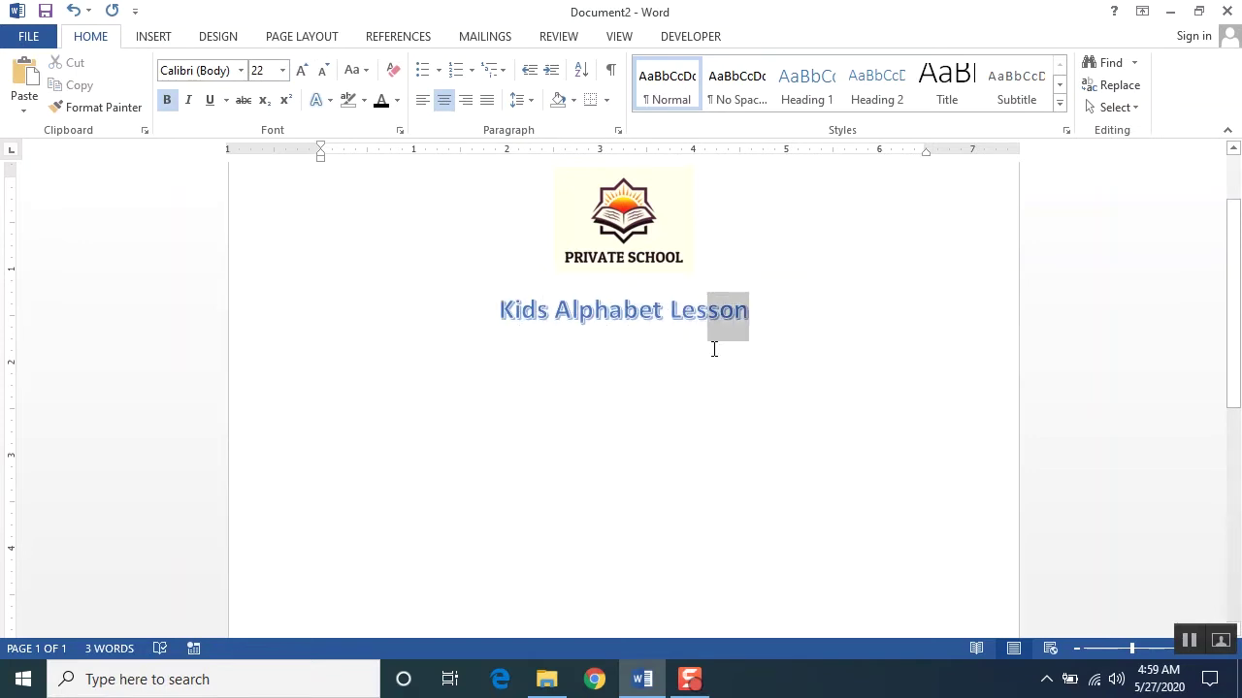
pyautogui.moveTo(522, 320); pyautogui.dragTo(752, 320)
pyautogui.press('Return')
pyautogui.press('Return')
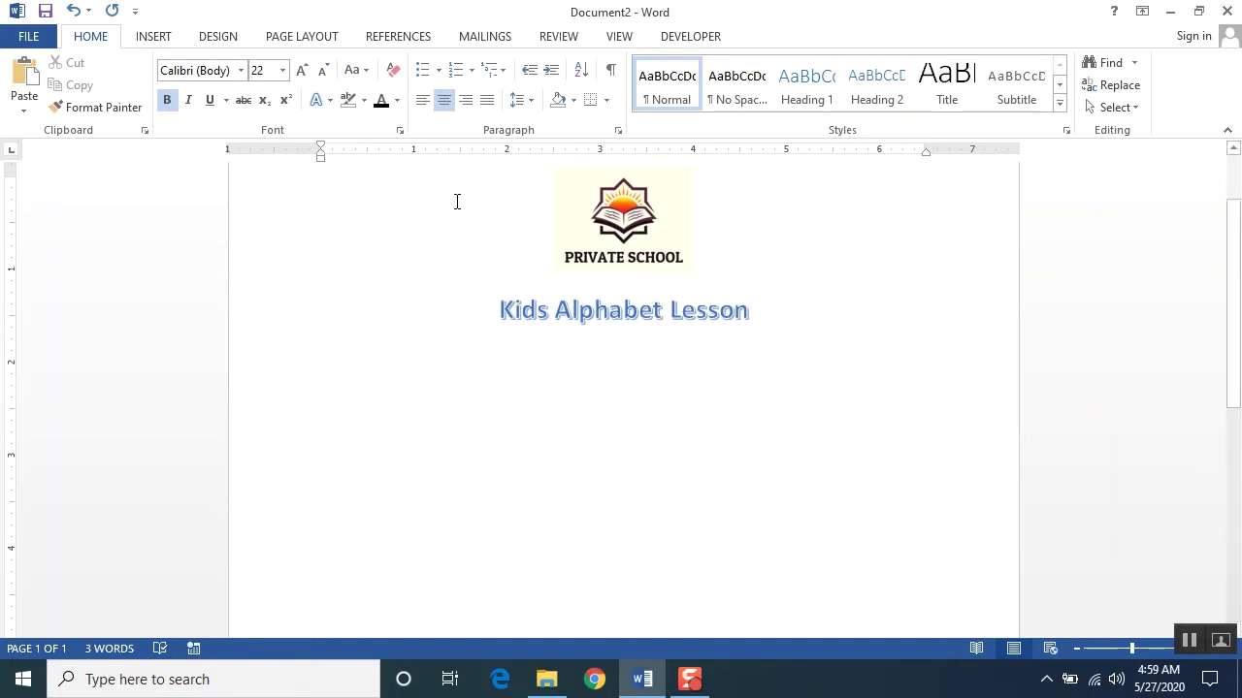
pyautogui.click(422, 101)
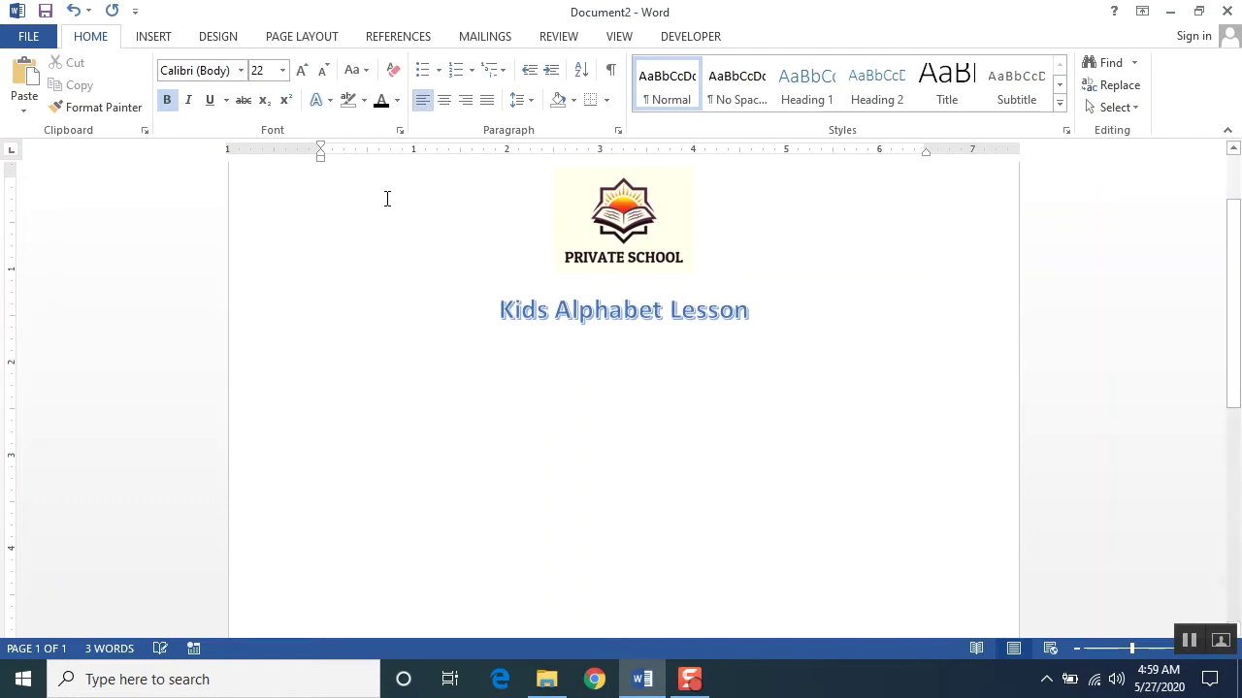
pyautogui.write('A')
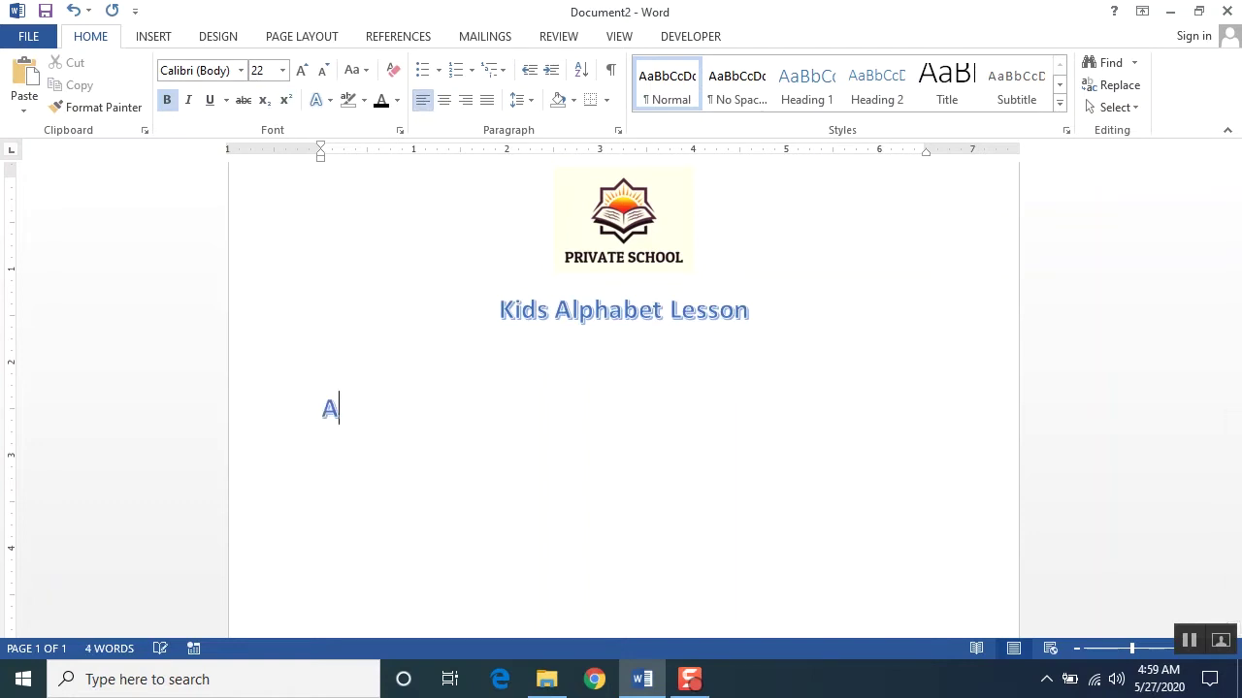
# - Clear formatting on the new line and set the A =, B =, C = lines to 72 pt
pyautogui.press('BackSpace')
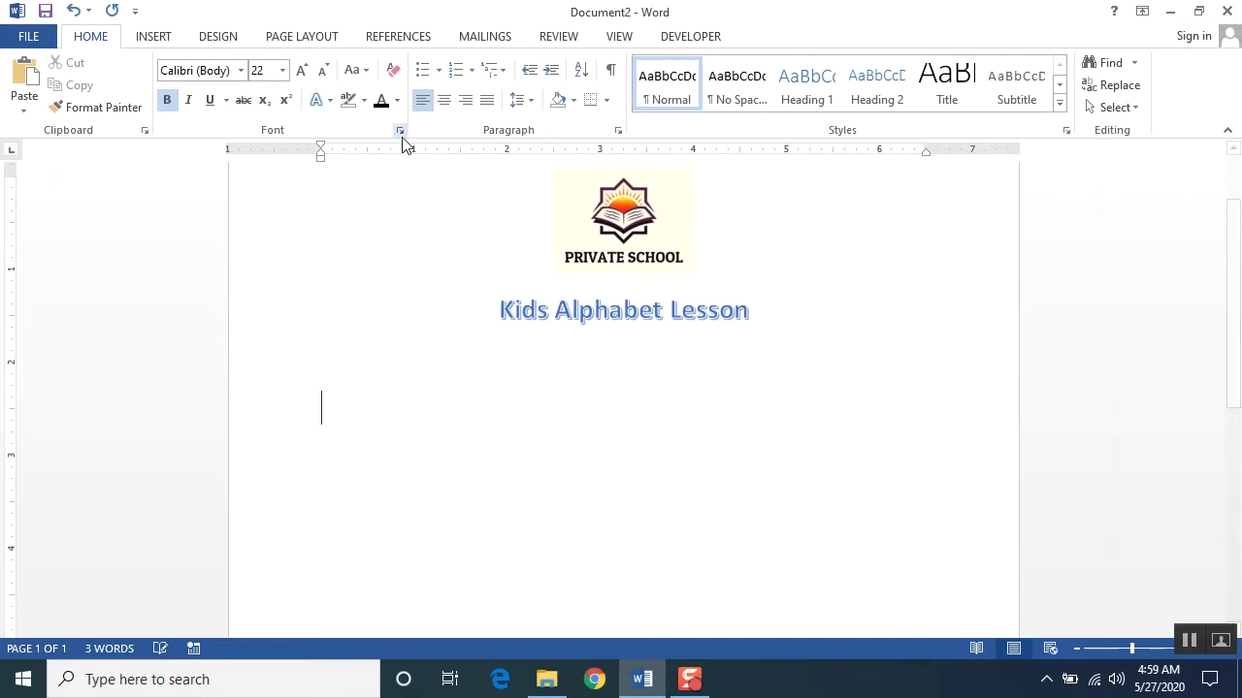
pyautogui.click(386, 76)
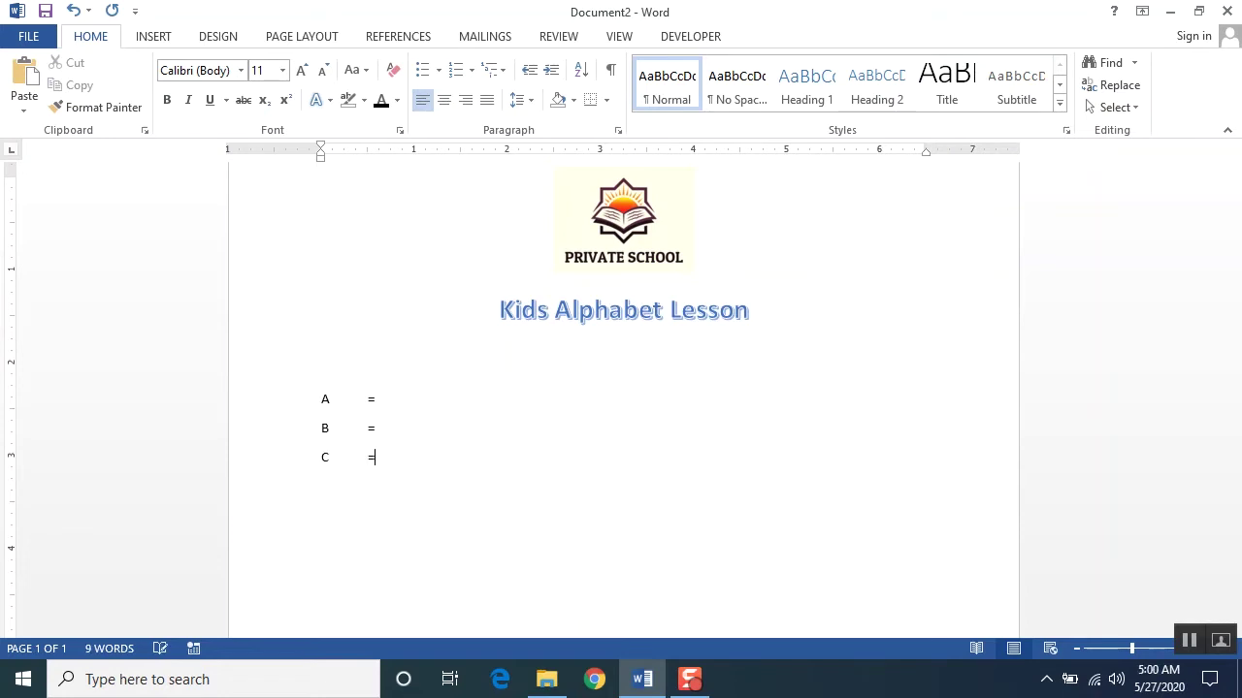
pyautogui.click(387, 456)
pyautogui.moveTo(383, 462); pyautogui.dragTo(313, 403)
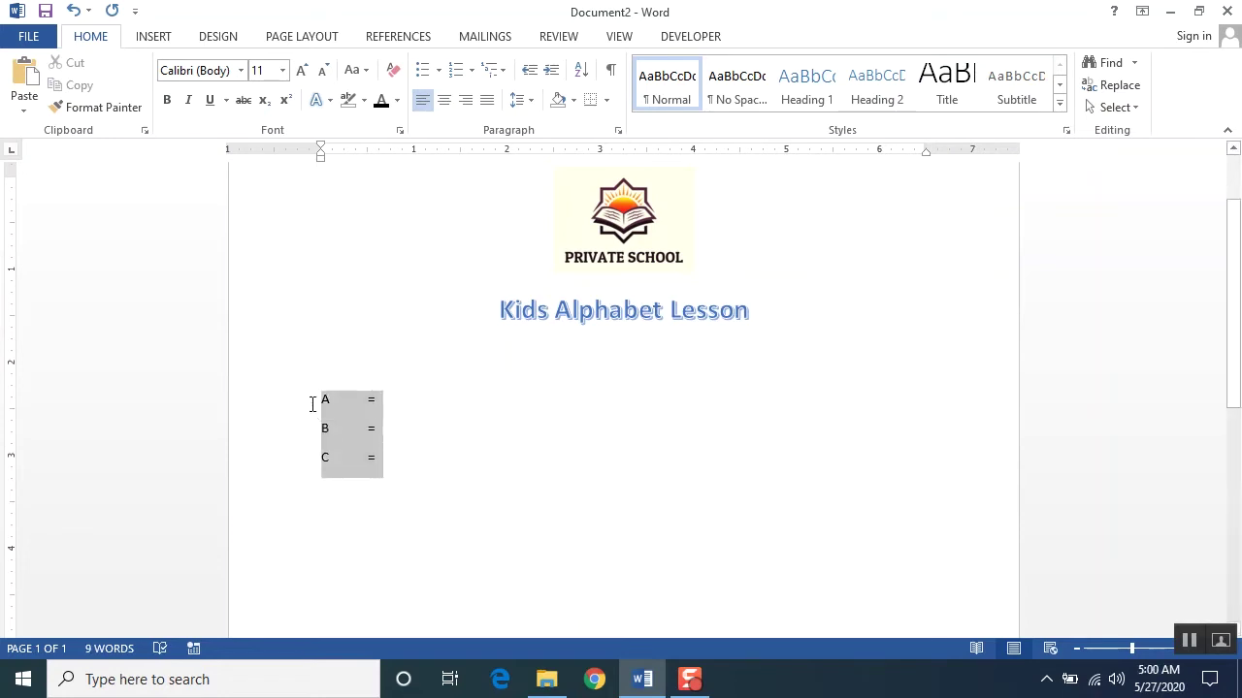
pyautogui.click(283, 70)
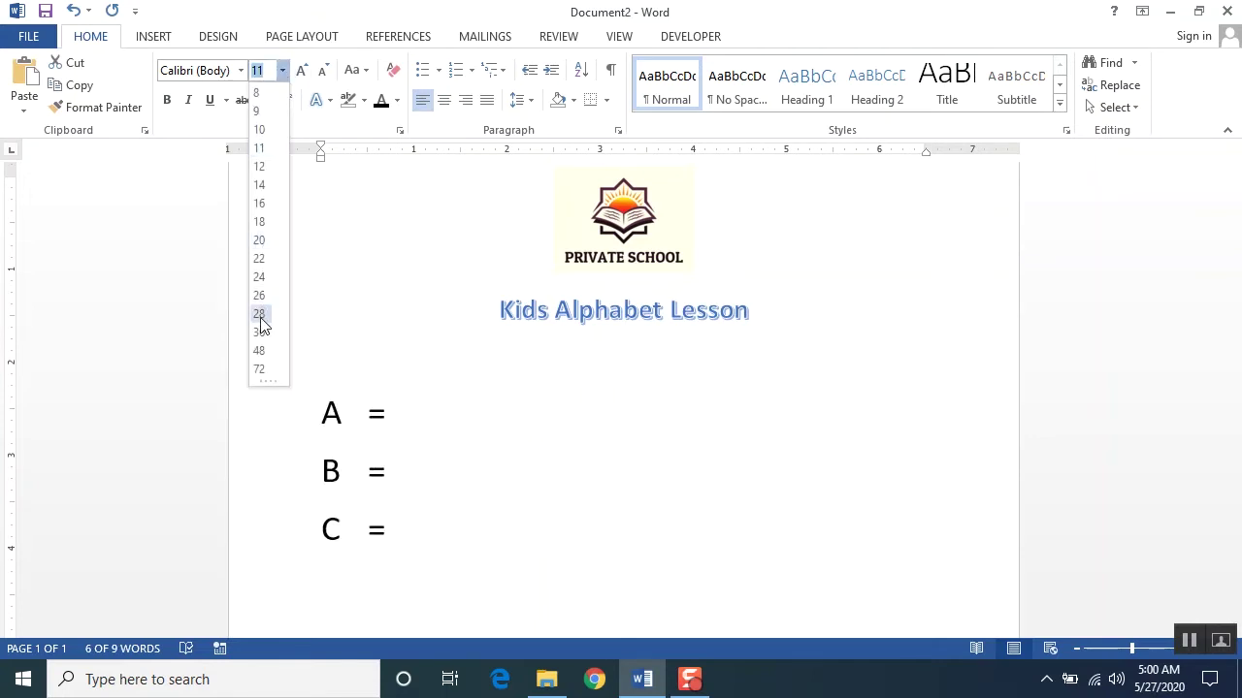
pyautogui.click(260, 369)
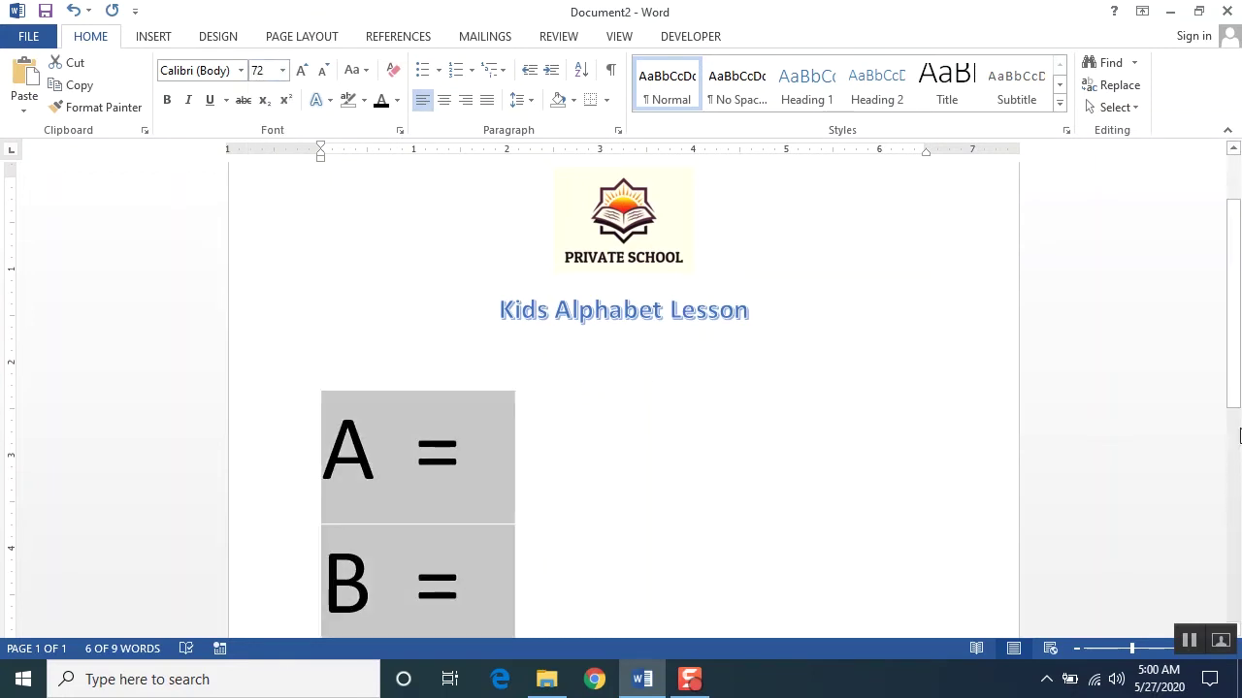
# - Zoom out to view the page and place the caret after 'A ='
pyautogui.click(1078, 649)
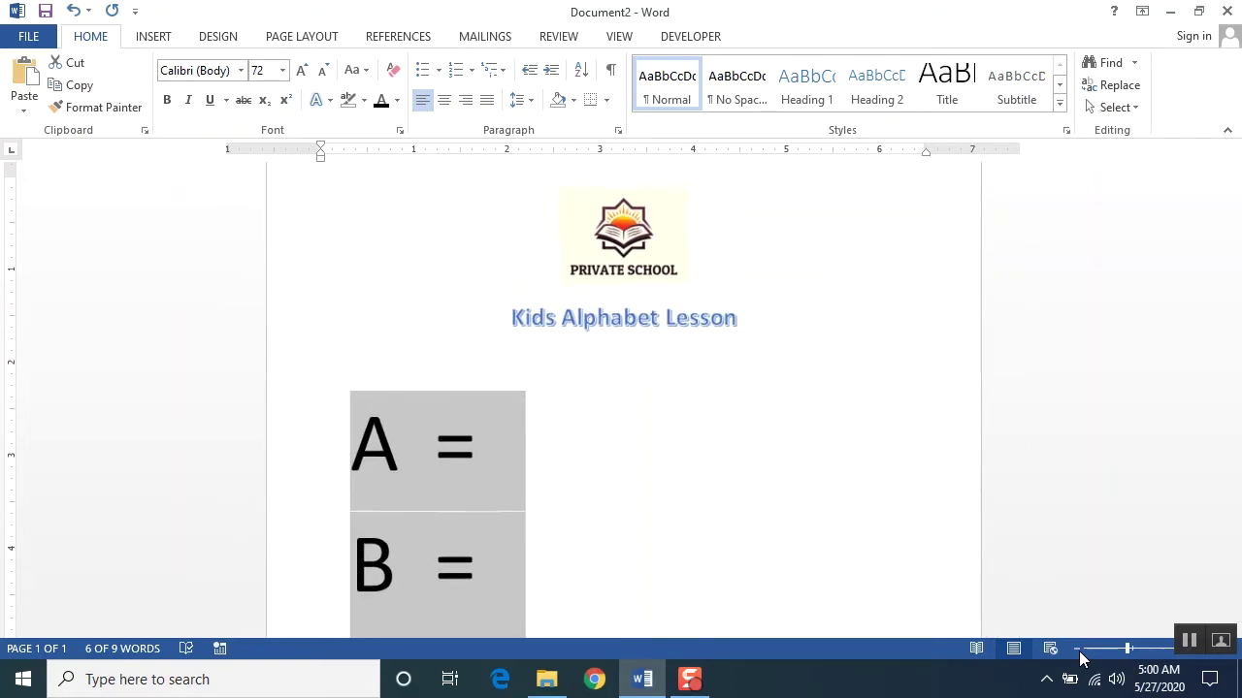
pyautogui.click(1078, 649)
pyautogui.click(1078, 649)
pyautogui.scroll(-1, 1232, 364)
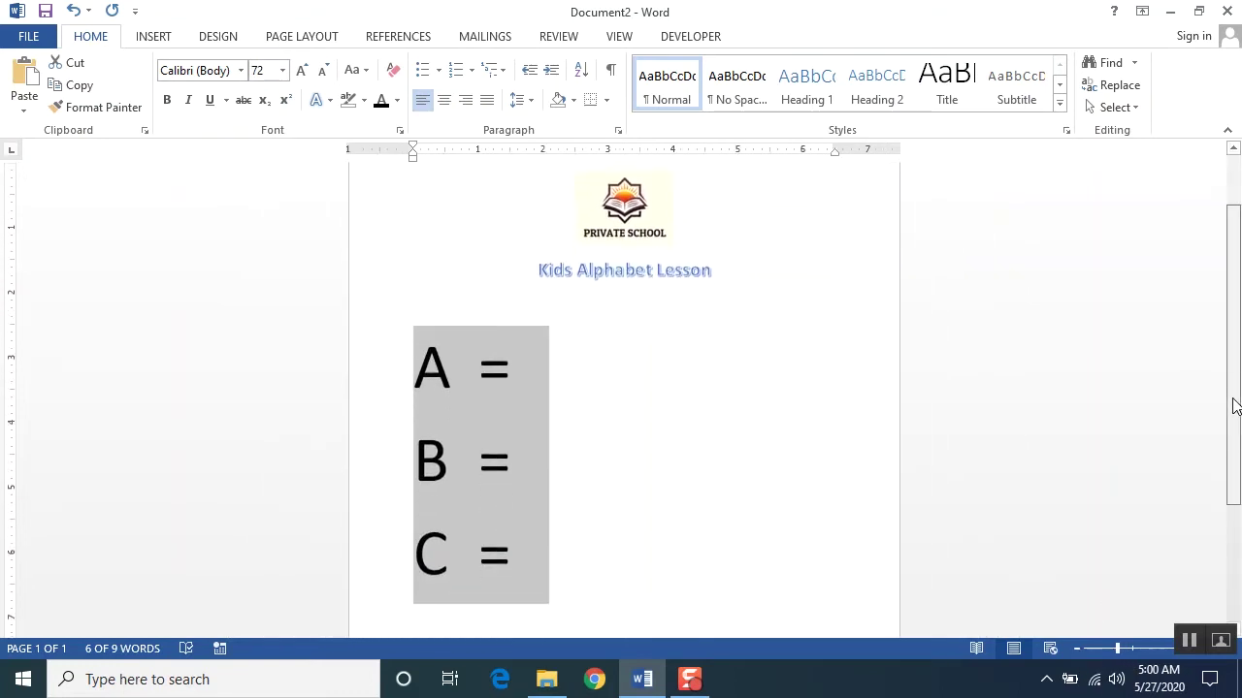
pyautogui.scroll(-1, 1230, 383)
pyautogui.click(749, 396)
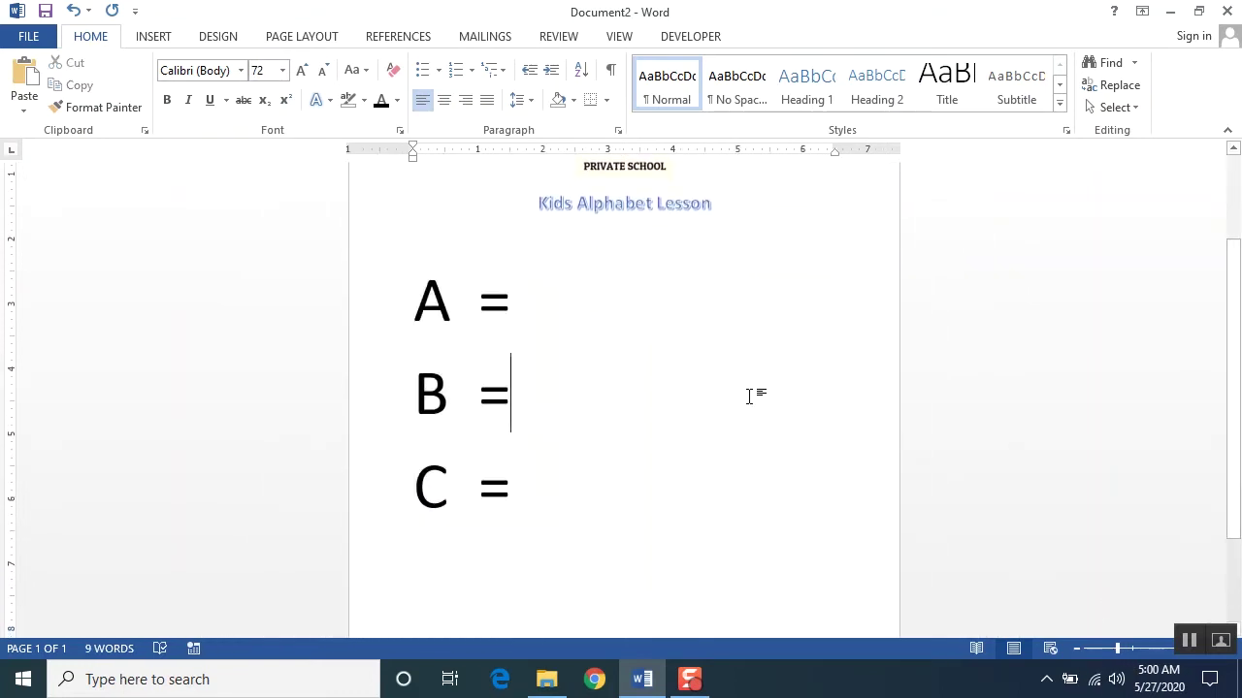
pyautogui.moveTo(1232, 398); pyautogui.dragTo(1230, 355)
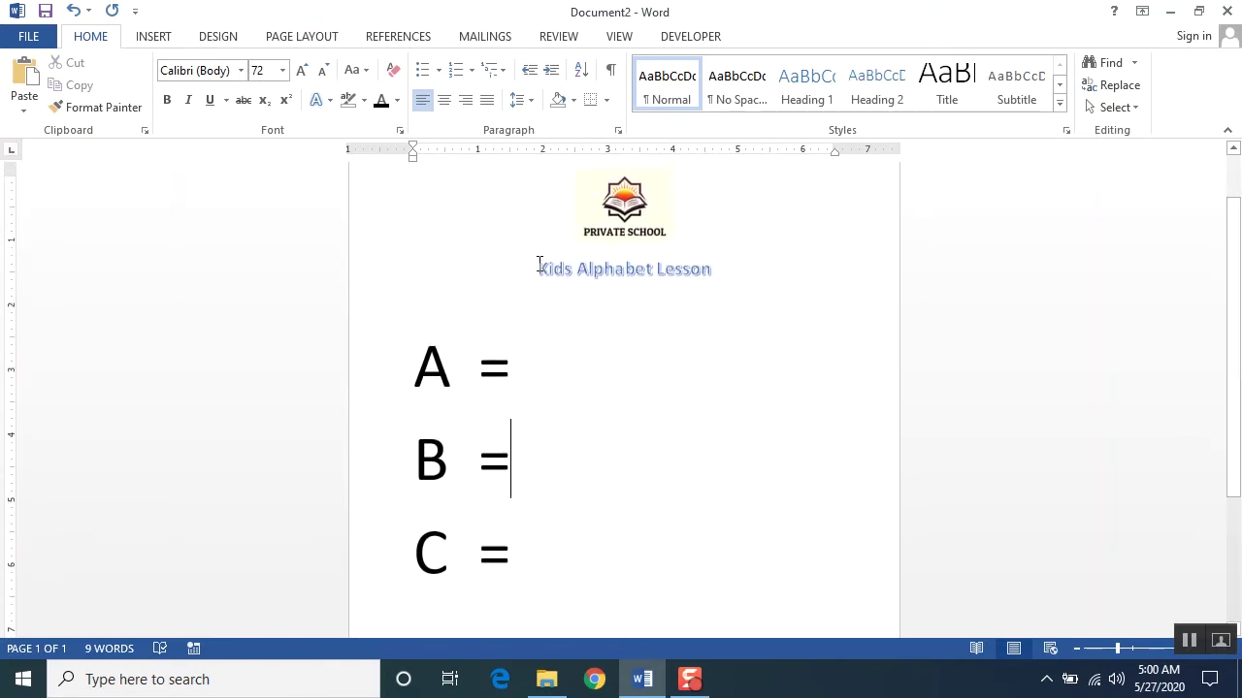
pyautogui.moveTo(535, 273); pyautogui.dragTo(733, 270)
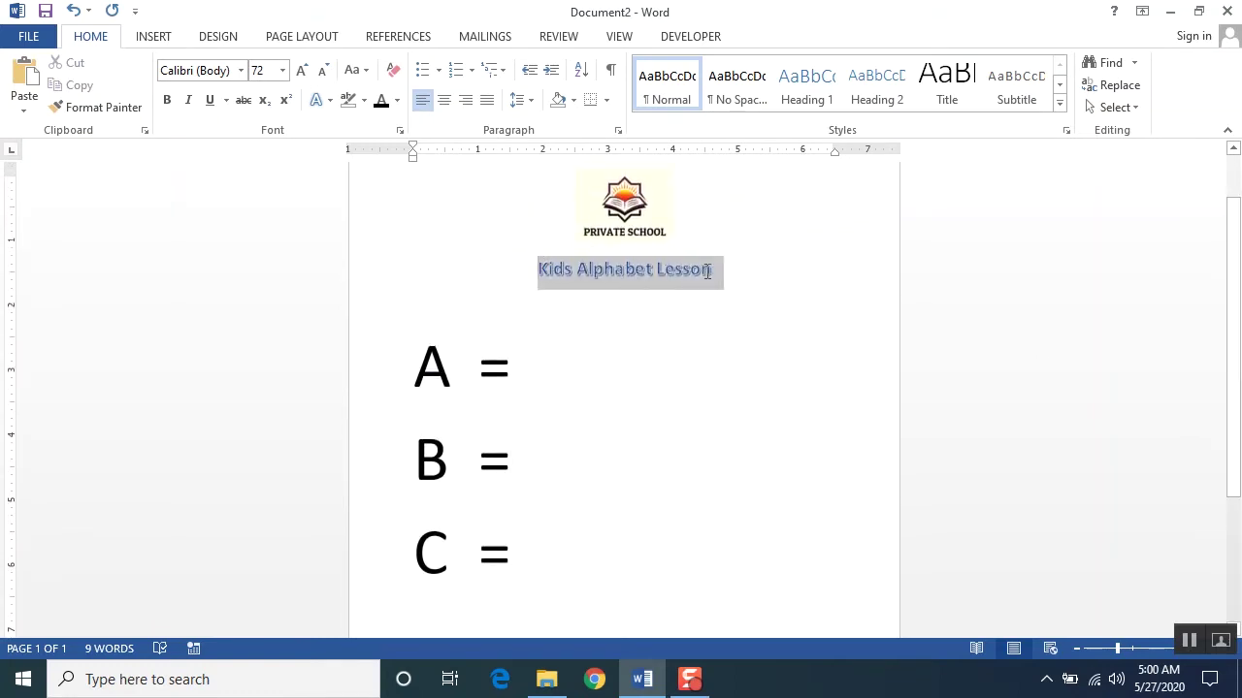
pyautogui.click(537, 426)
pyautogui.click(535, 366)
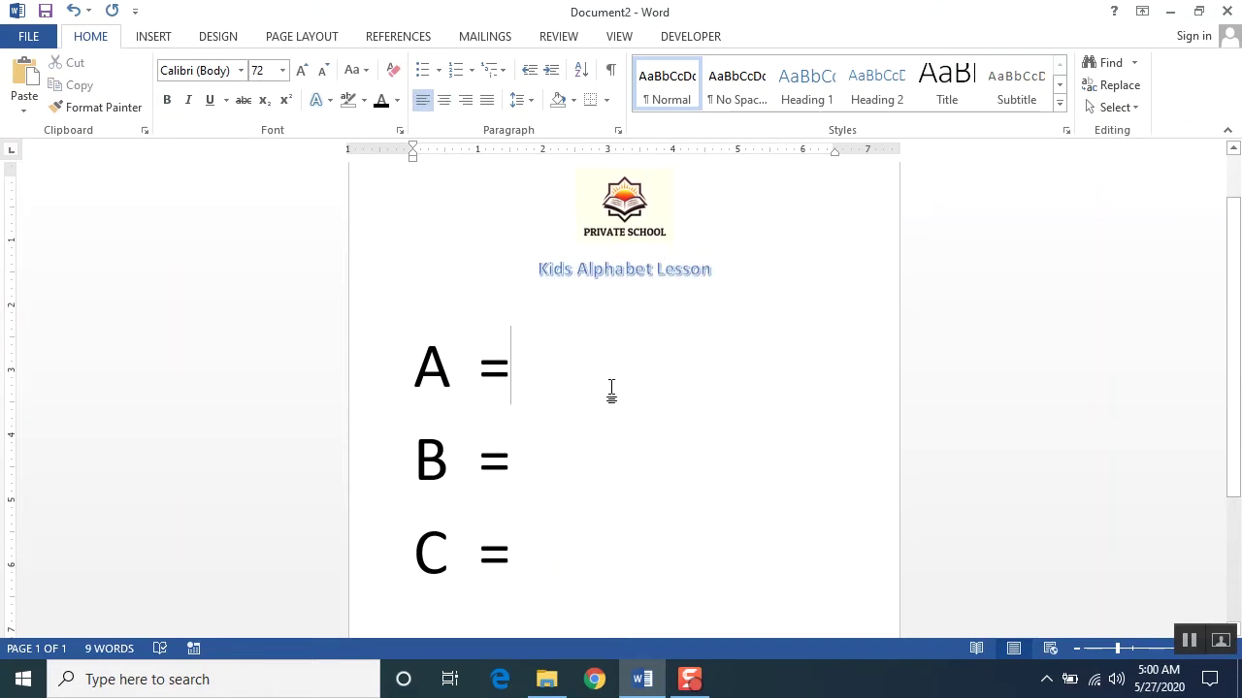
# - Search Online Pictures on Bing for 'Apple clipart'
pyautogui.click(148, 39)
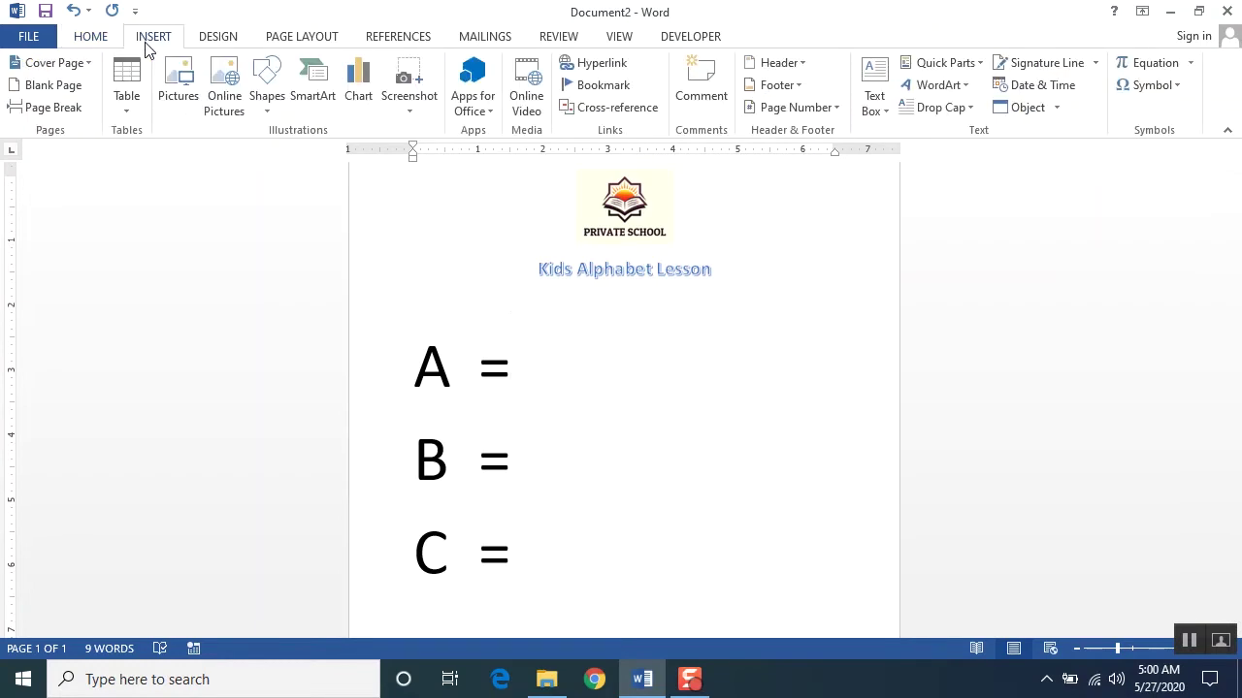
pyautogui.click(223, 84)
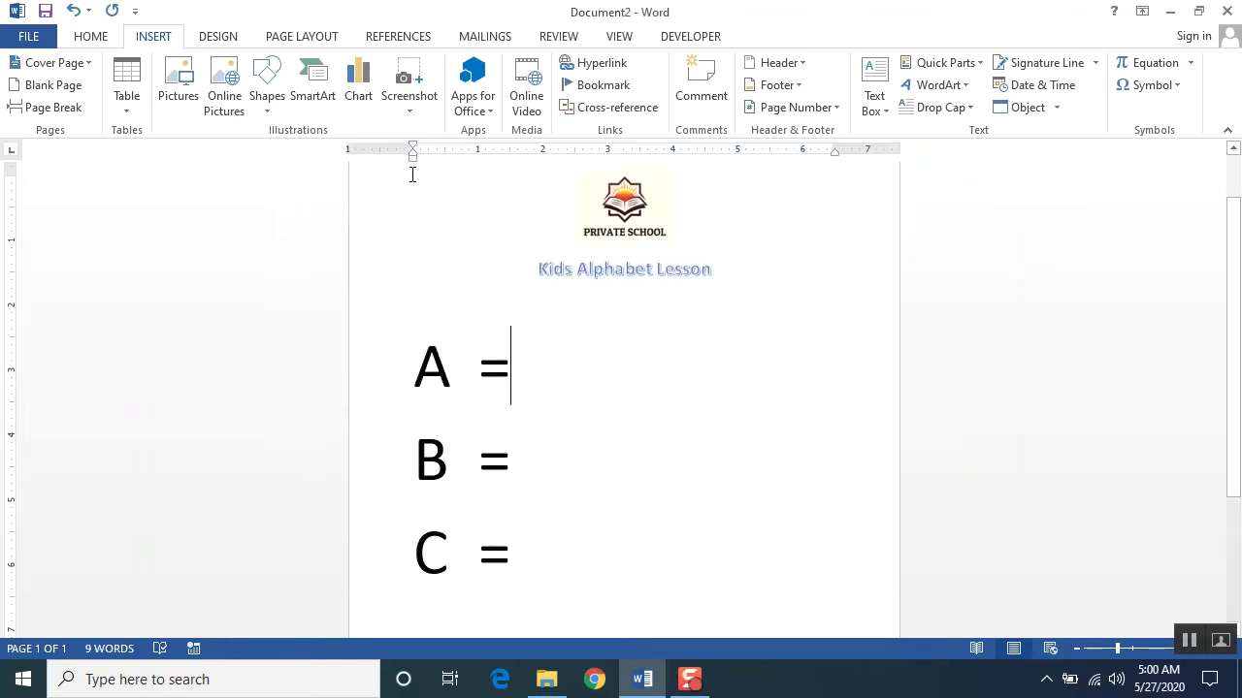
pyautogui.click(225, 97)
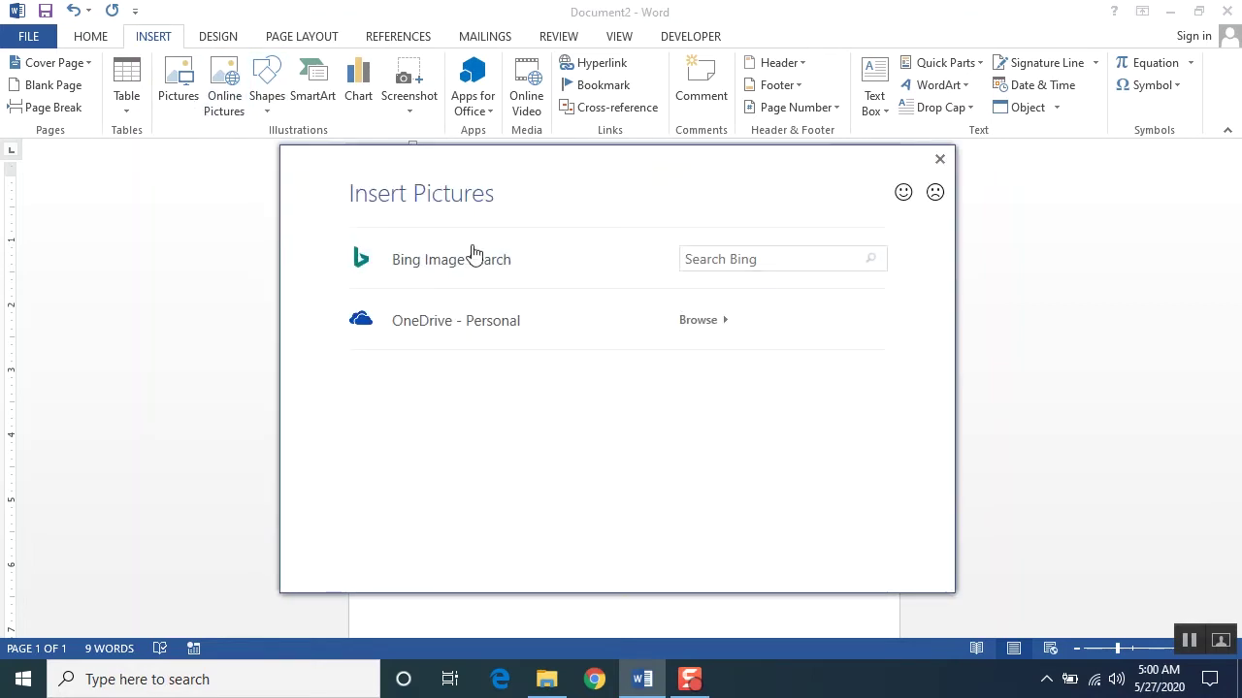
pyautogui.click(766, 263)
pyautogui.write('Apple clipart')
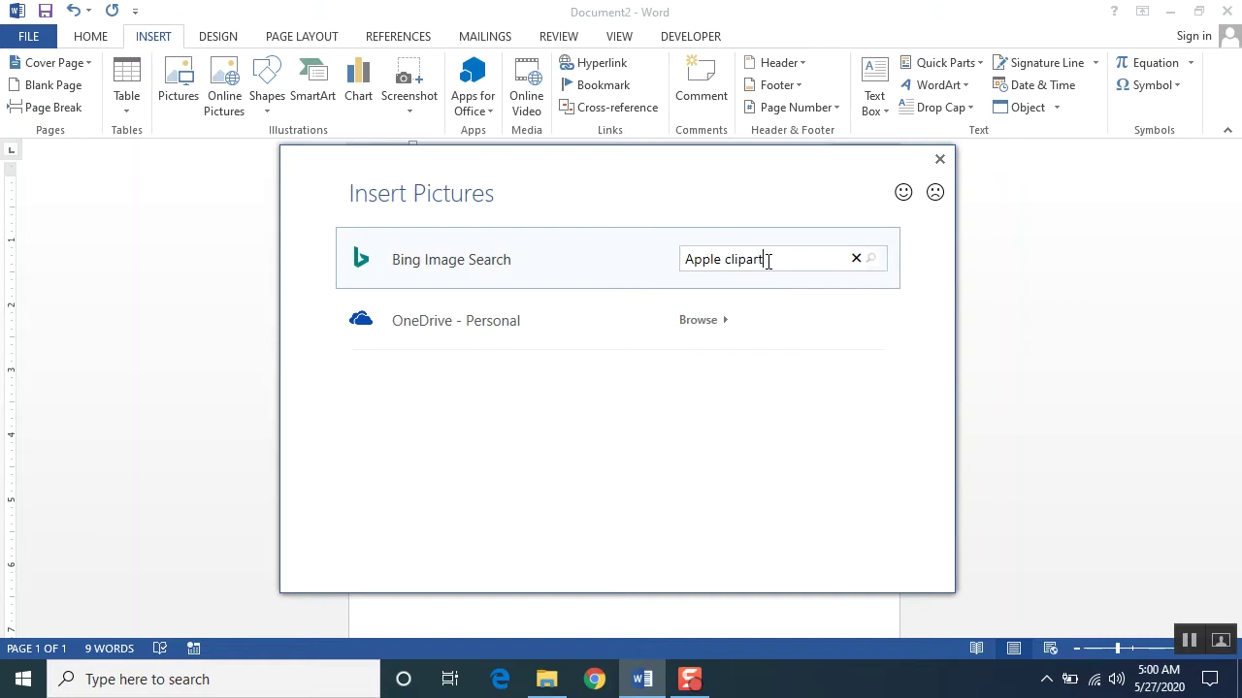
pyautogui.press('Return')
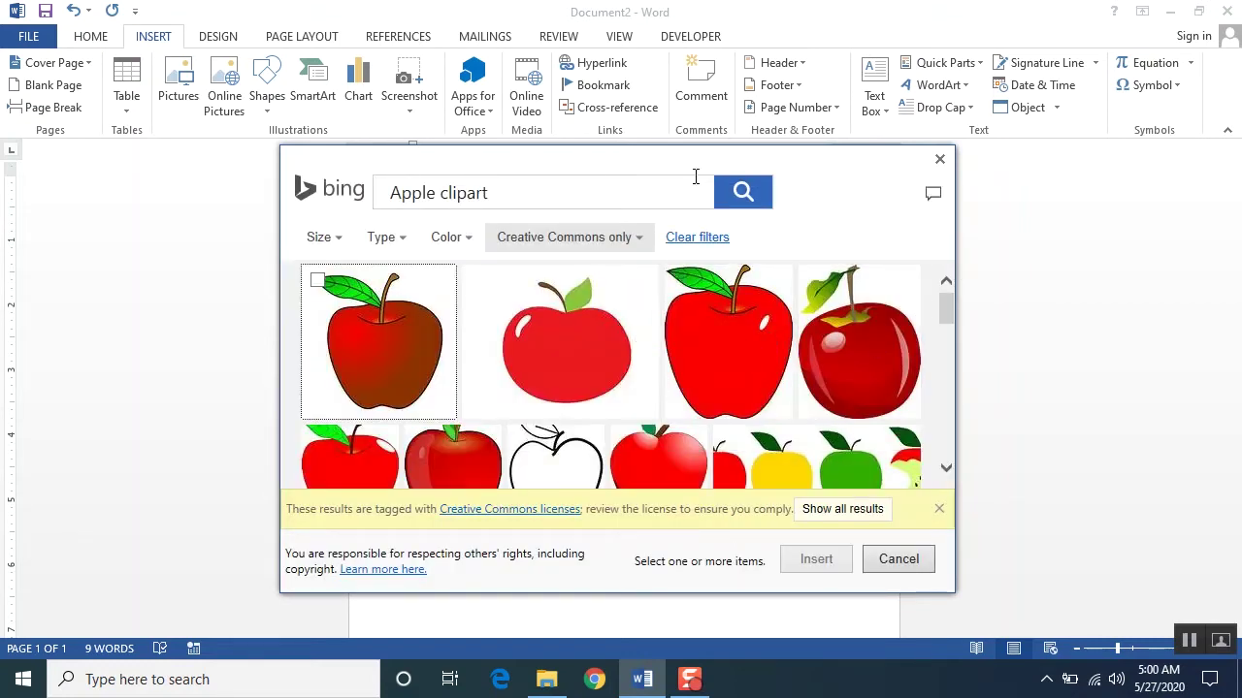
# - Select the first red apple clipart in the results and insert it
pyautogui.moveTo(627, 172); pyautogui.dragTo(836, 140)
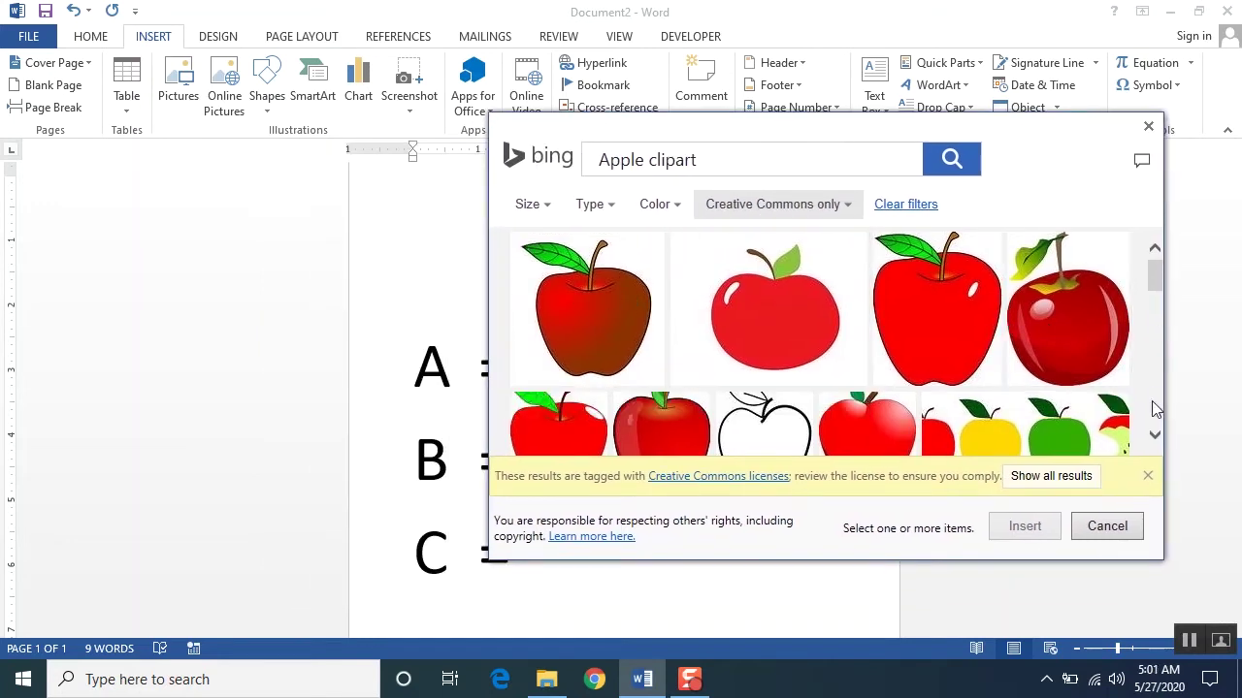
pyautogui.click(1155, 438)
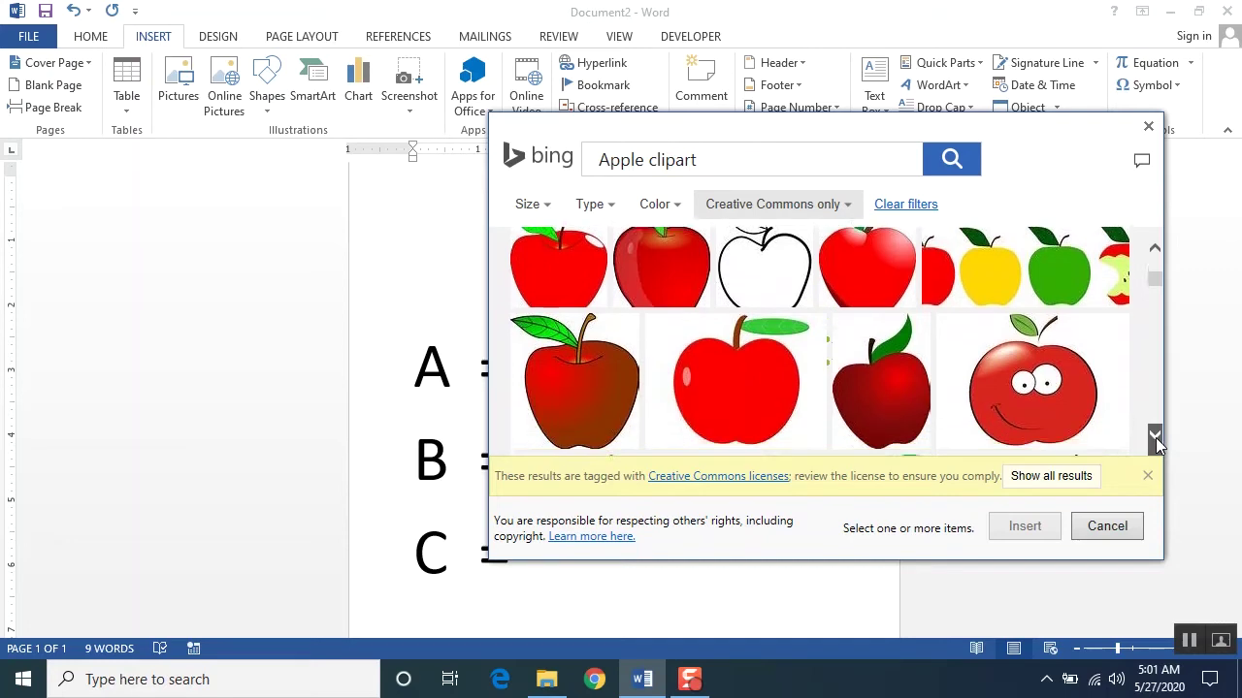
pyautogui.click(1156, 438)
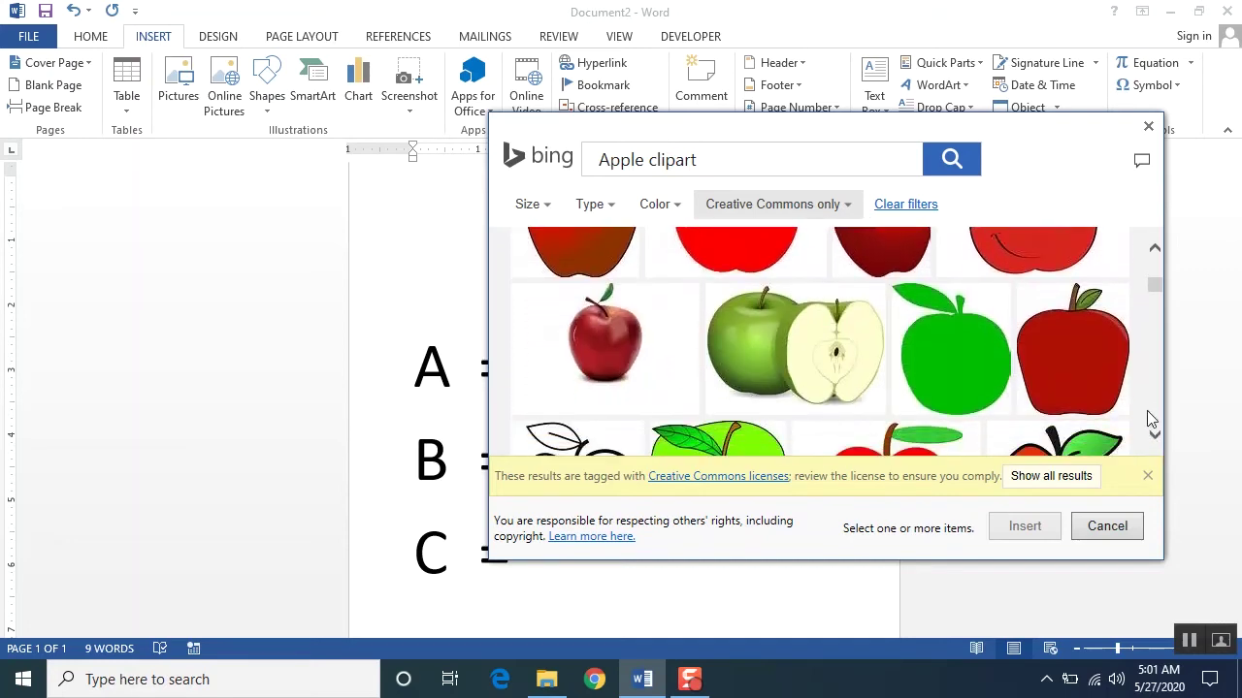
pyautogui.moveTo(1154, 291); pyautogui.dragTo(1154, 276)
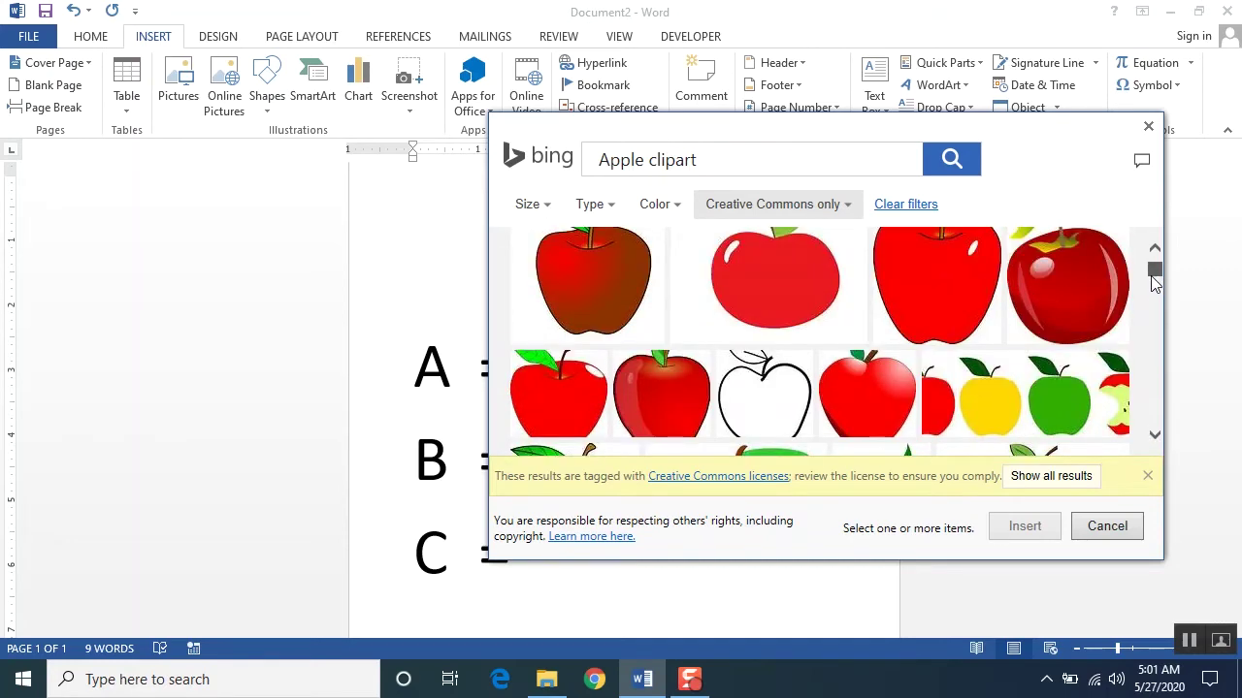
pyautogui.click(567, 260)
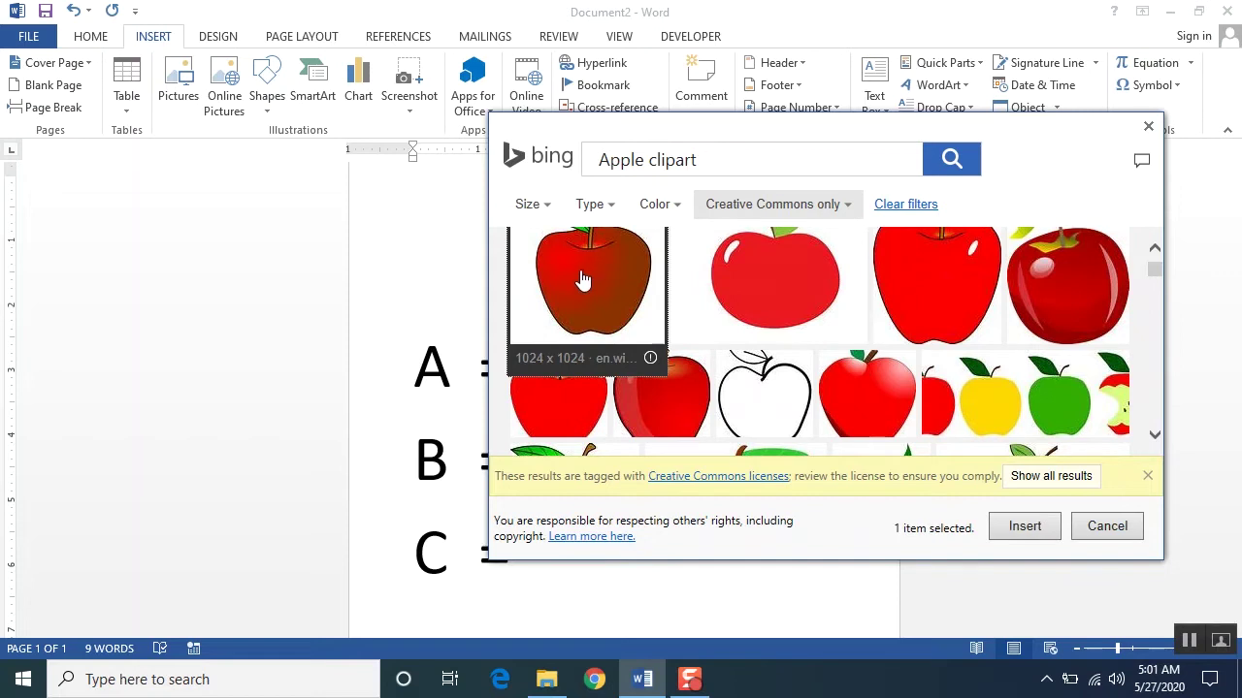
pyautogui.click(1155, 248)
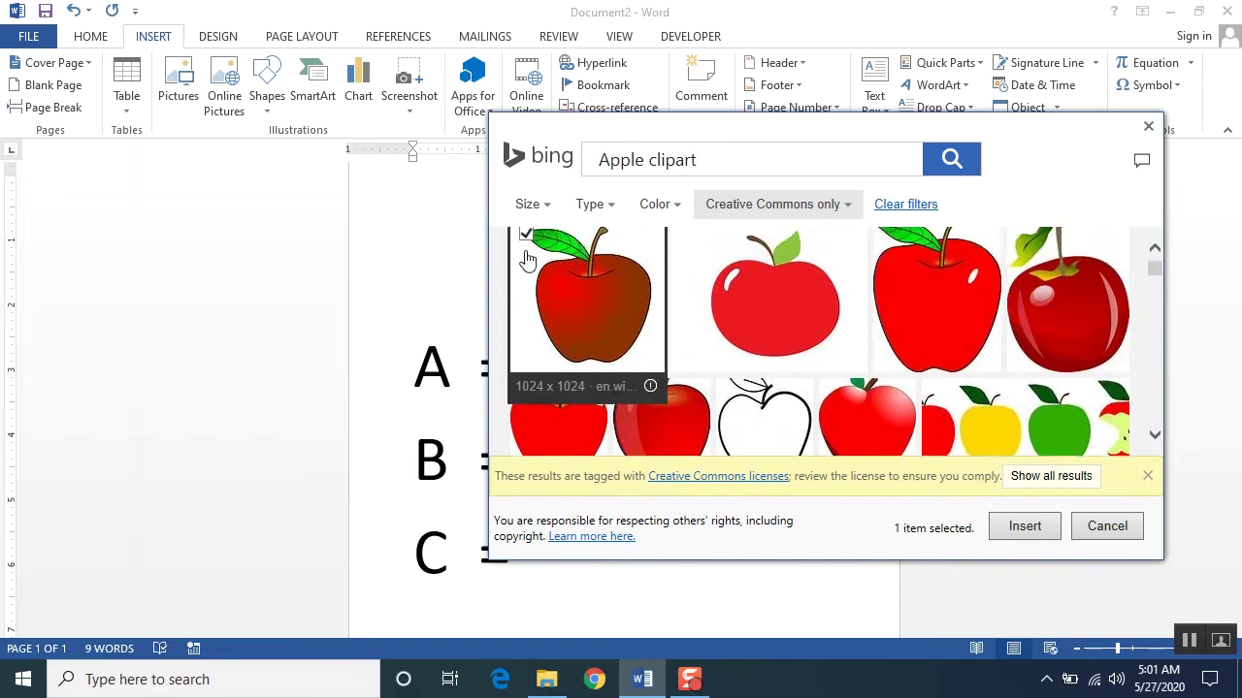
pyautogui.click(585, 276)
pyautogui.click(576, 275)
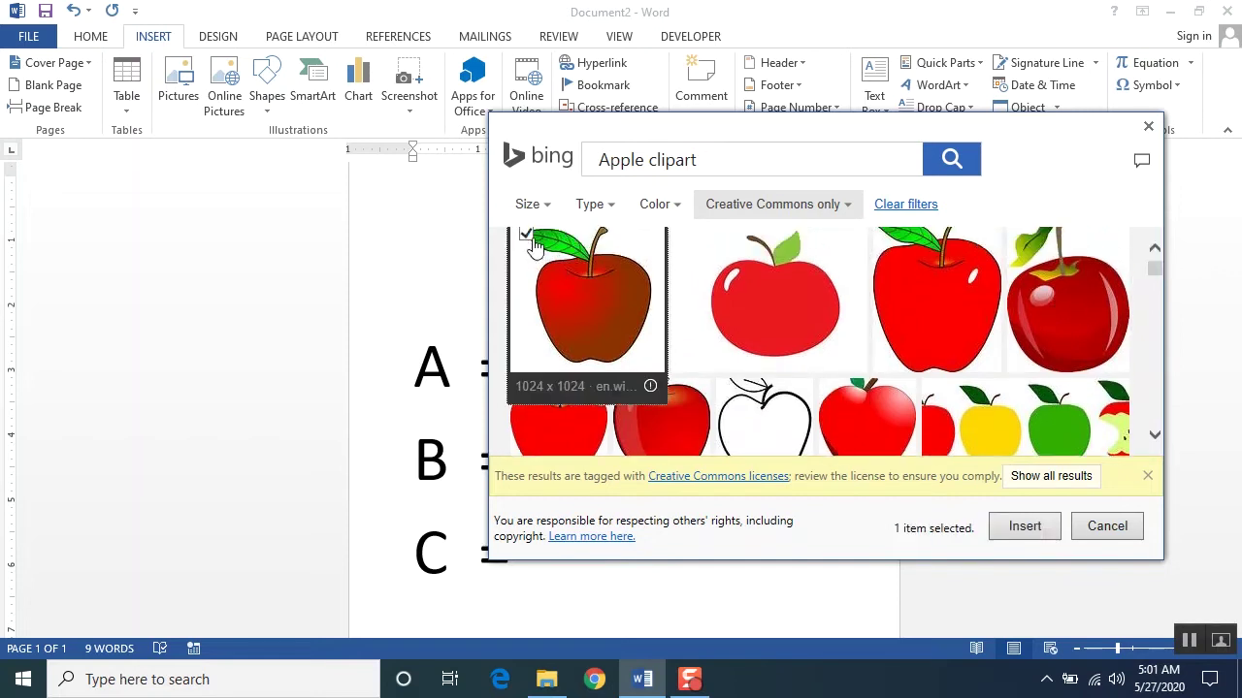
pyautogui.click(1027, 529)
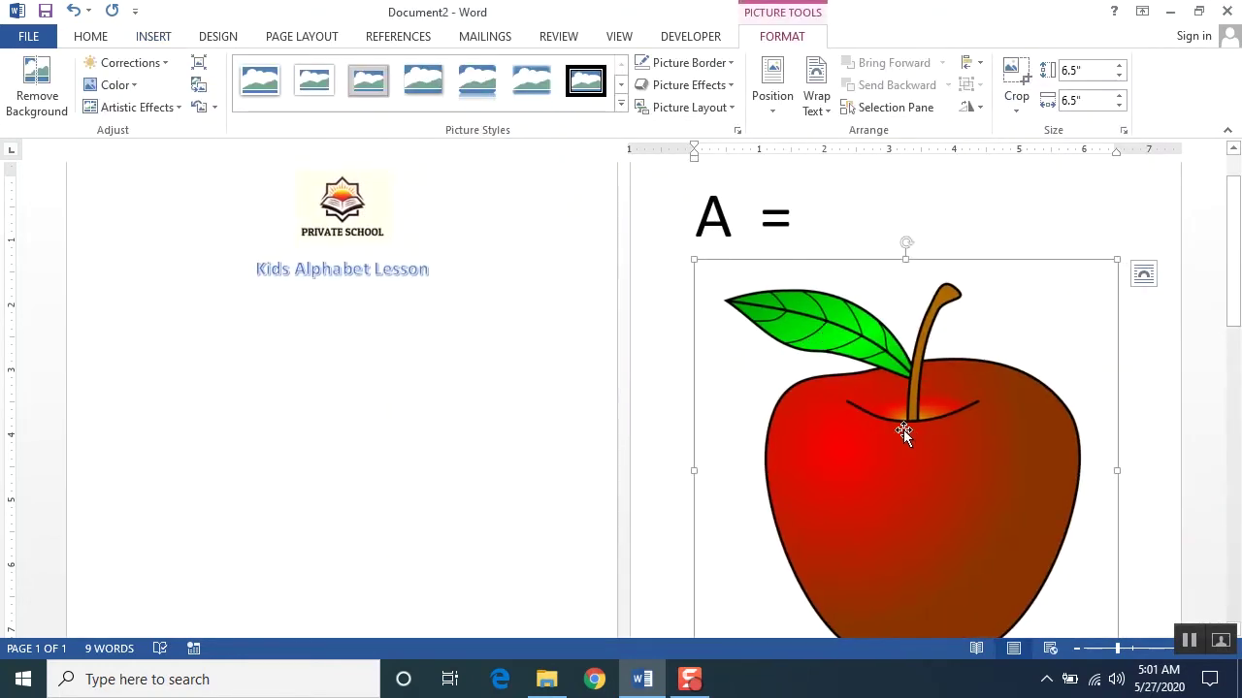
# - Set the apple Behind Text and shrink it to 1.76 inches beside 'A ='
pyautogui.click(1143, 277)
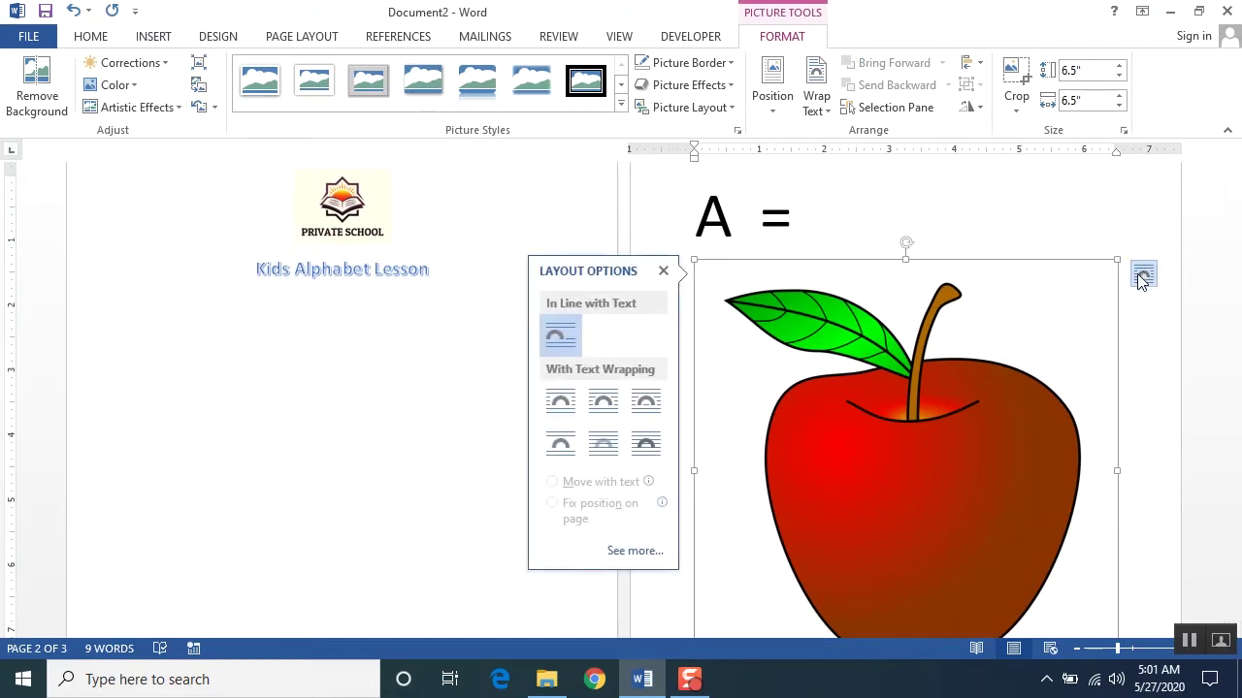
pyautogui.click(601, 449)
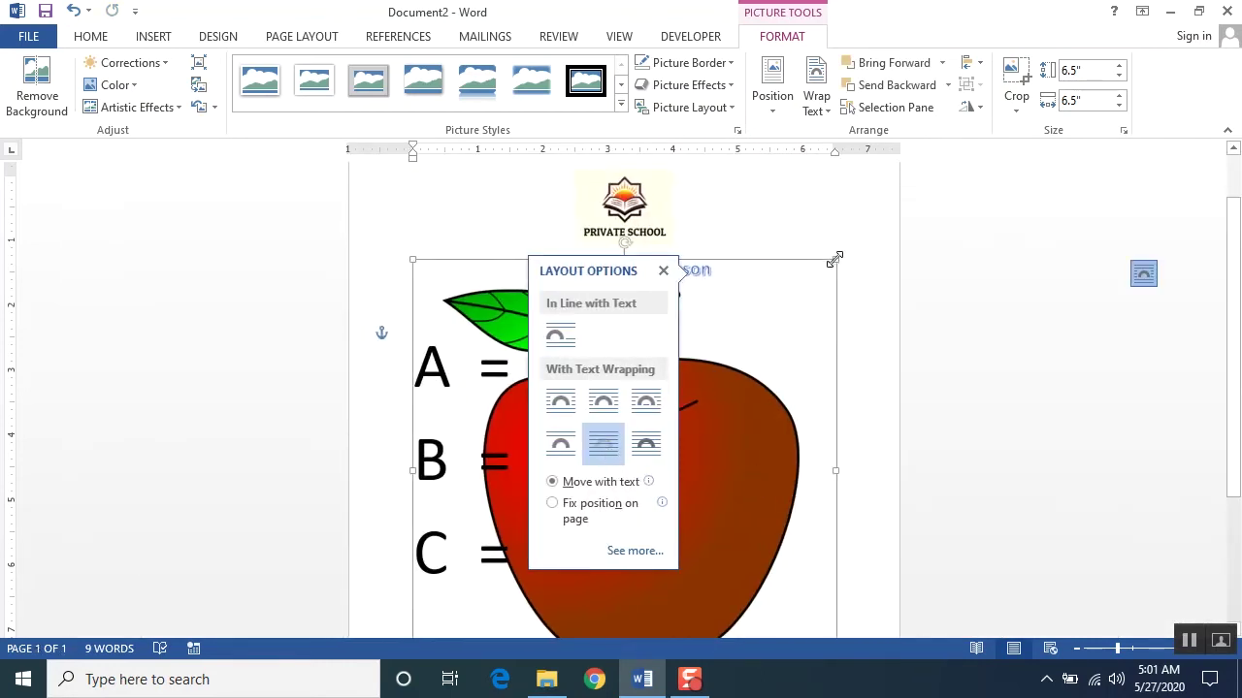
pyautogui.moveTo(835, 262); pyautogui.dragTo(580, 489)
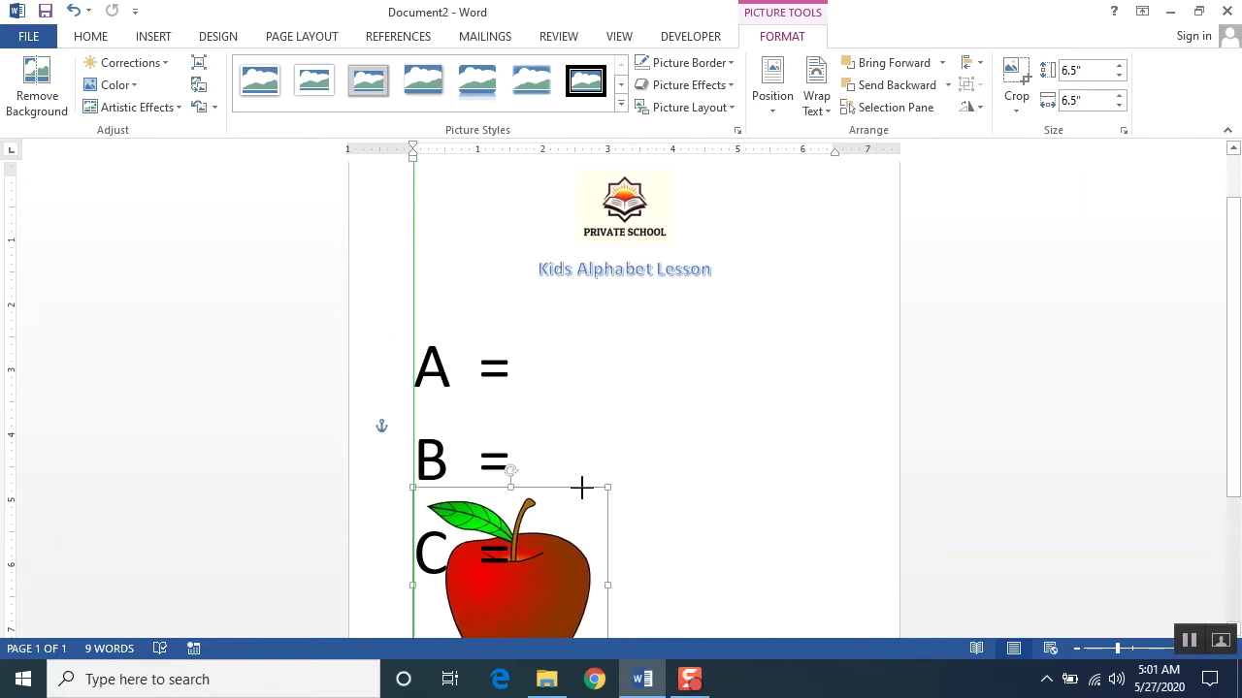
pyautogui.moveTo(508, 604); pyautogui.dragTo(766, 395)
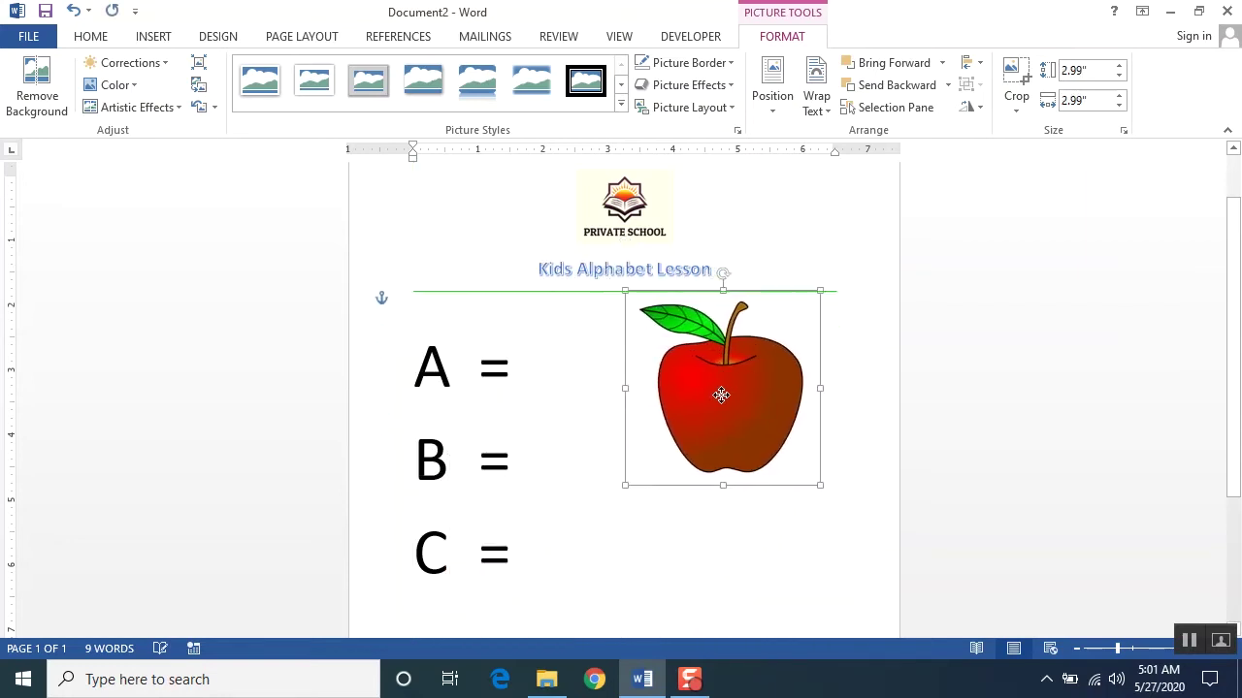
pyautogui.moveTo(864, 486); pyautogui.dragTo(784, 408)
pyautogui.moveTo(732, 363)
pyautogui.mouseDown()
pyautogui.moveTo(570, 380)
pyautogui.moveTo(623, 424)
pyautogui.mouseUp()
pyautogui.moveTo(557, 391); pyautogui.dragTo(782, 399)
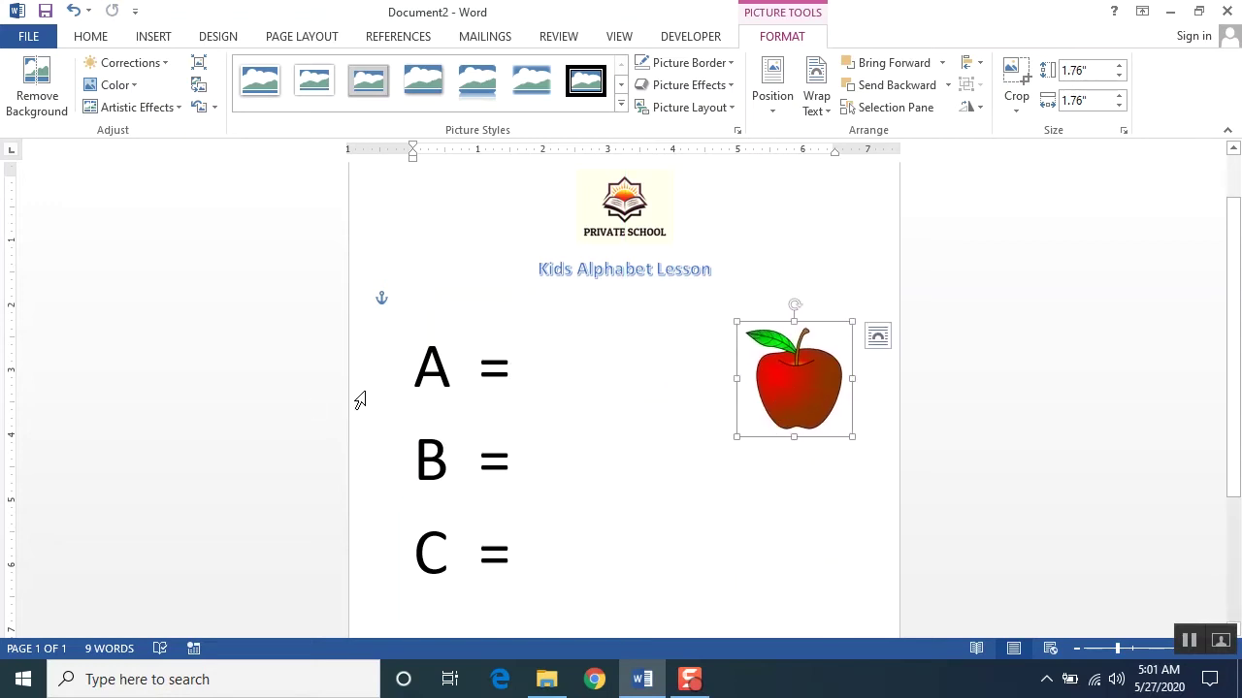
# - Add Tabs before the A, B and C equals signs to align them, and nudge the apple up
pyautogui.click(417, 378)
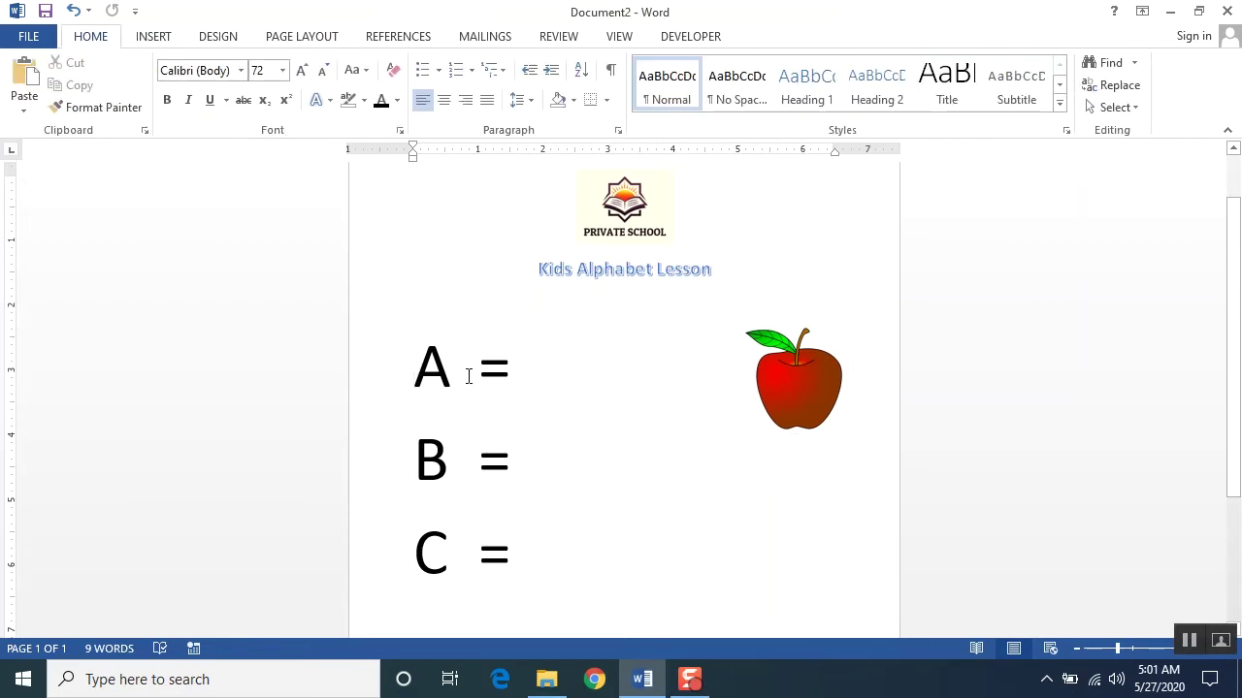
pyautogui.press('Tab')
pyautogui.press('Tab')
pyautogui.press('Tab')
pyautogui.press('Tab')
pyautogui.click(476, 466)
pyautogui.press('Tab')
pyautogui.press('Tab')
pyautogui.press('Tab')
pyautogui.press('Tab')
pyautogui.click(475, 557)
pyautogui.press('Tab')
pyautogui.press('Tab')
pyautogui.press('Tab')
pyautogui.press('Tab')
pyautogui.moveTo(815, 382); pyautogui.dragTo(797, 368)
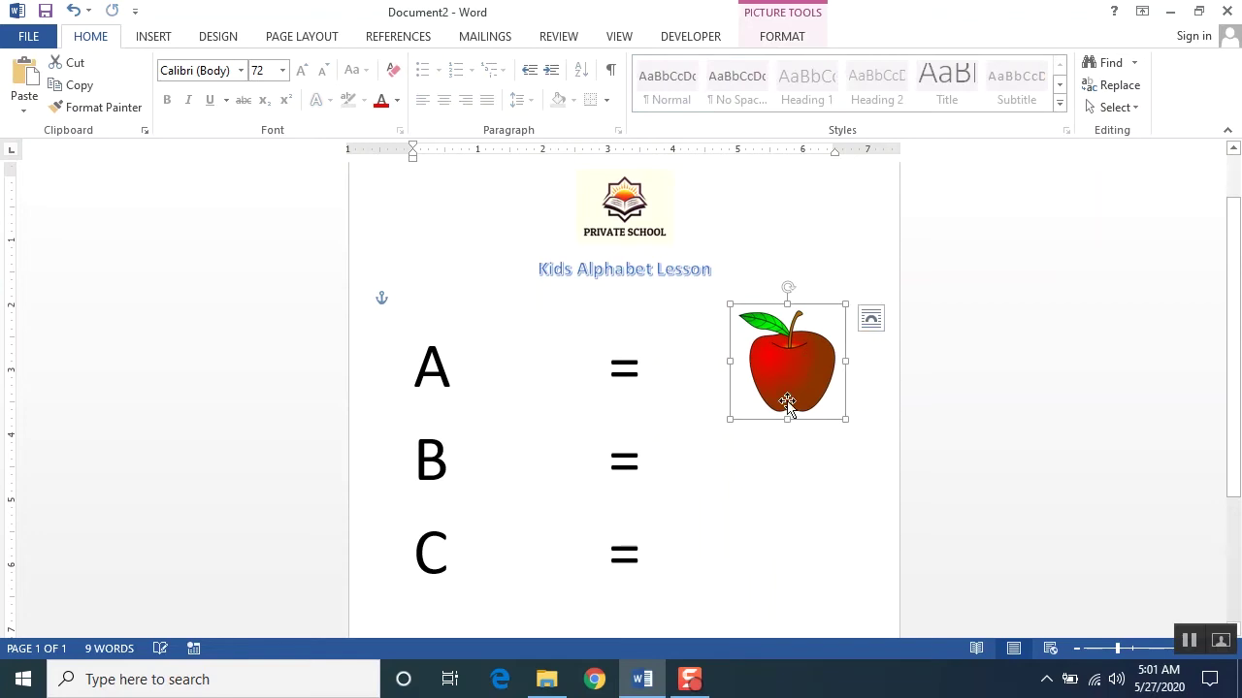
pyautogui.click(153, 37)
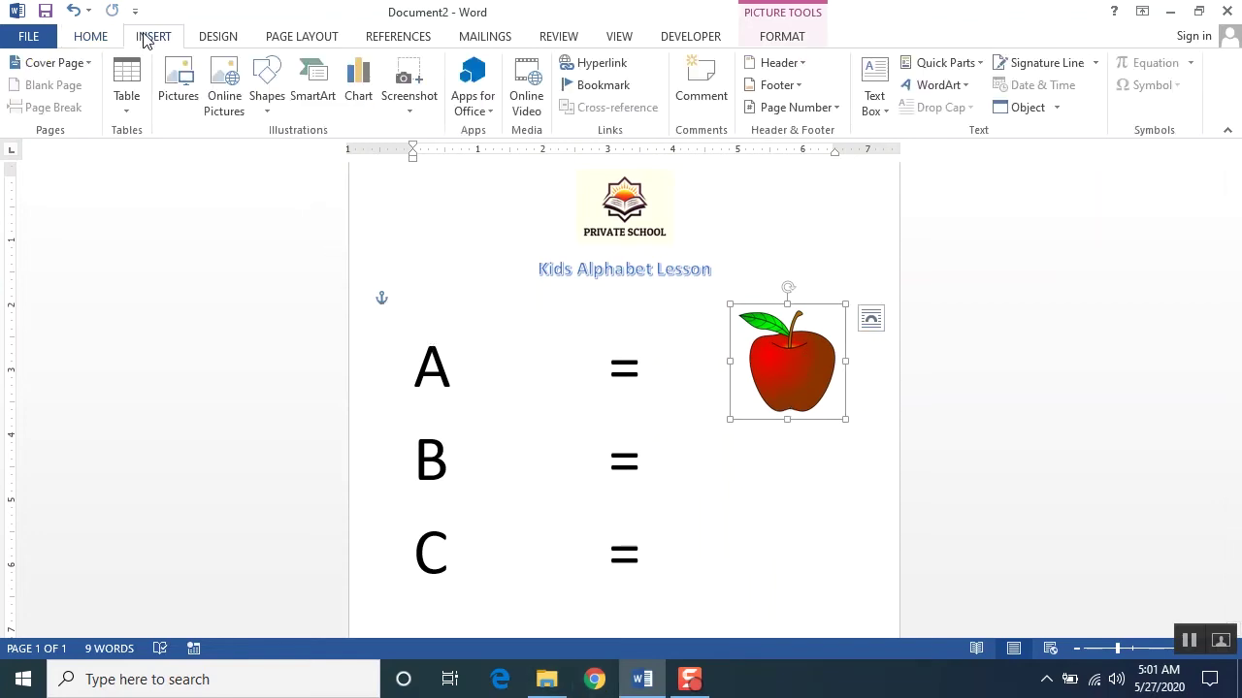
# - Search Online Pictures for 'ball clipart' and insert the black-and-white soccer ball image
pyautogui.click(229, 101)
pyautogui.click(966, 231)
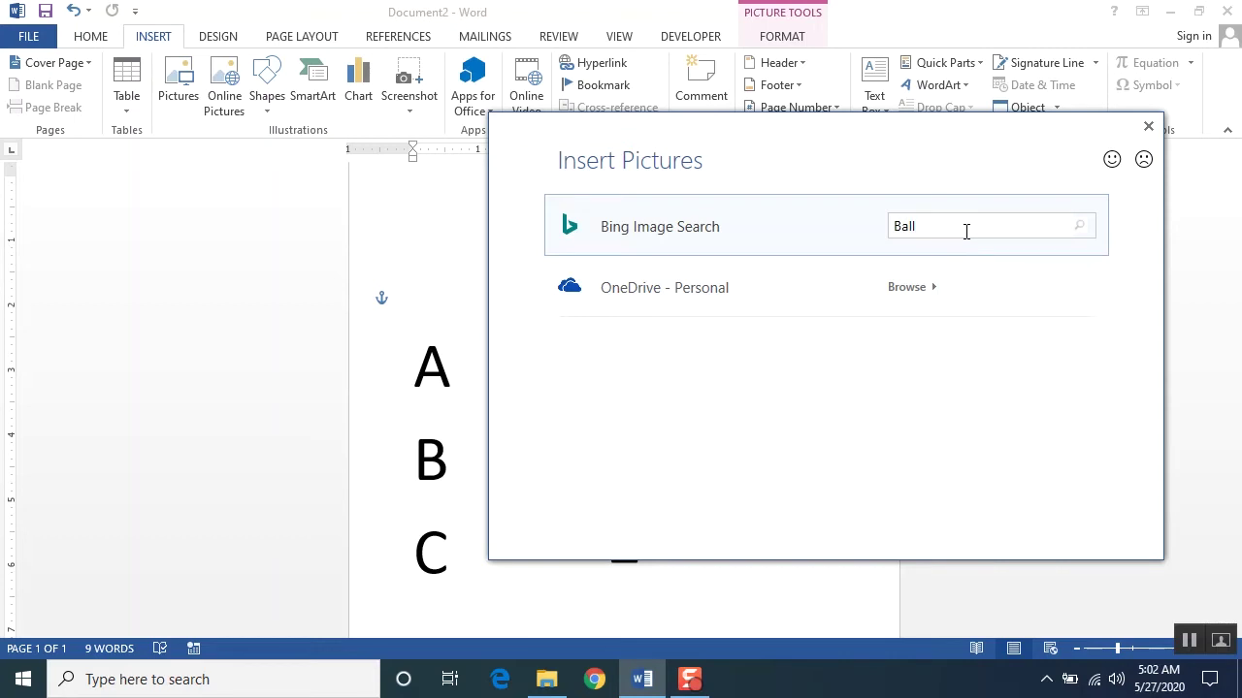
pyautogui.press('Return')
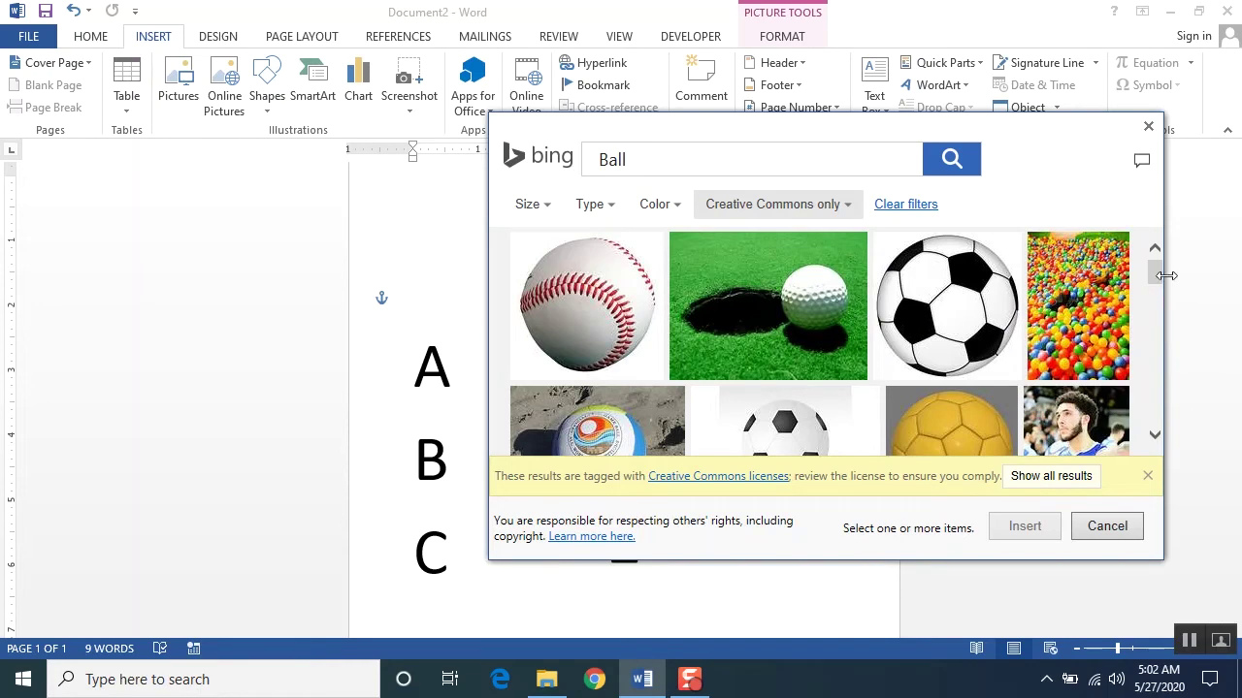
pyautogui.moveTo(1162, 279)
pyautogui.mouseDown()
pyautogui.moveTo(1156, 289)
pyautogui.moveTo(1156, 264)
pyautogui.mouseUp()
pyautogui.click(706, 157)
pyautogui.write('cli')
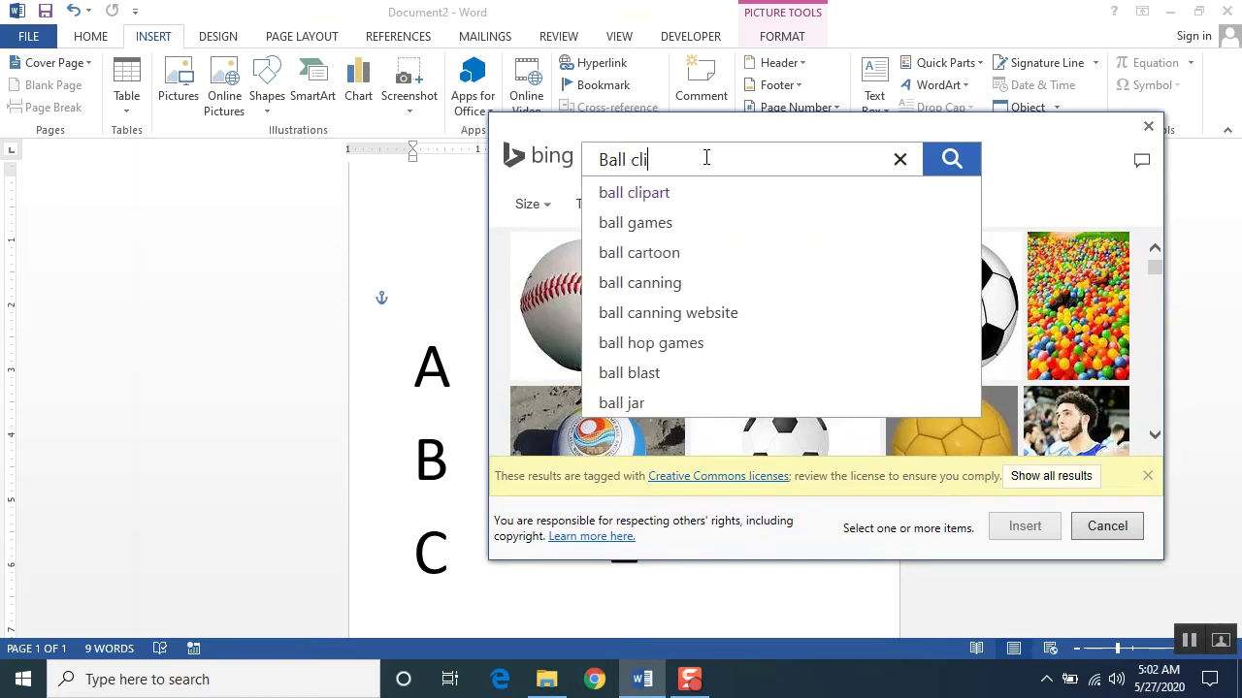
pyautogui.write('part')
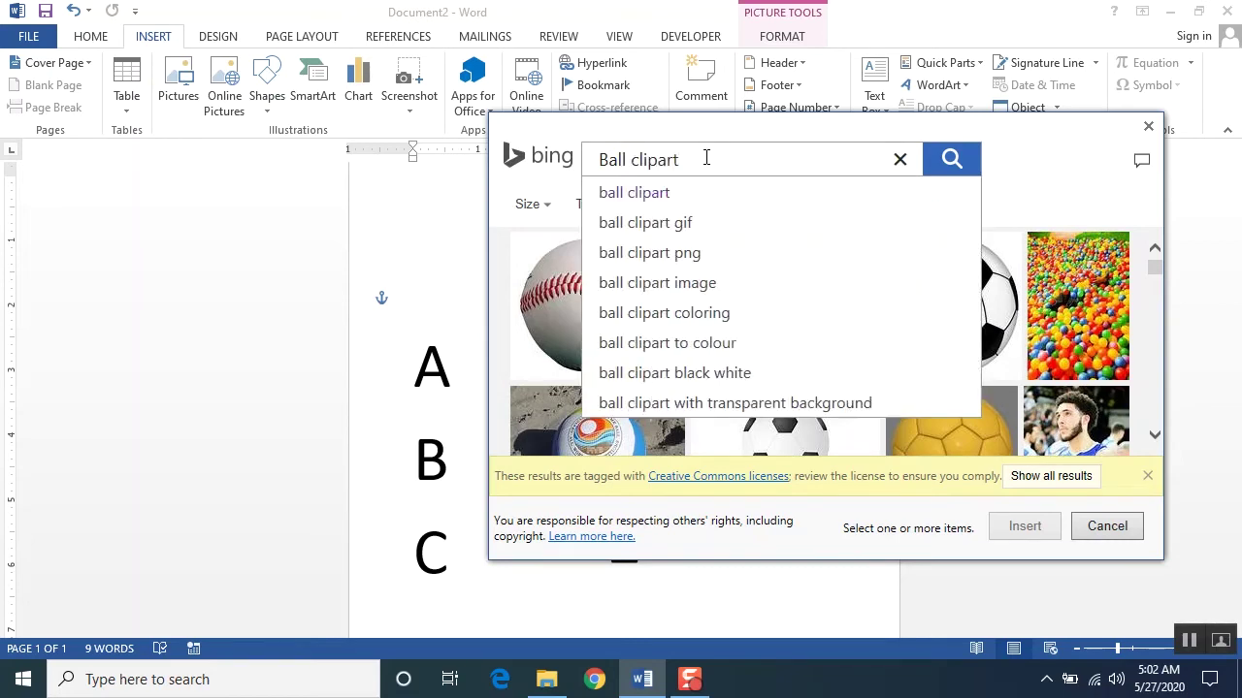
pyautogui.click(632, 193)
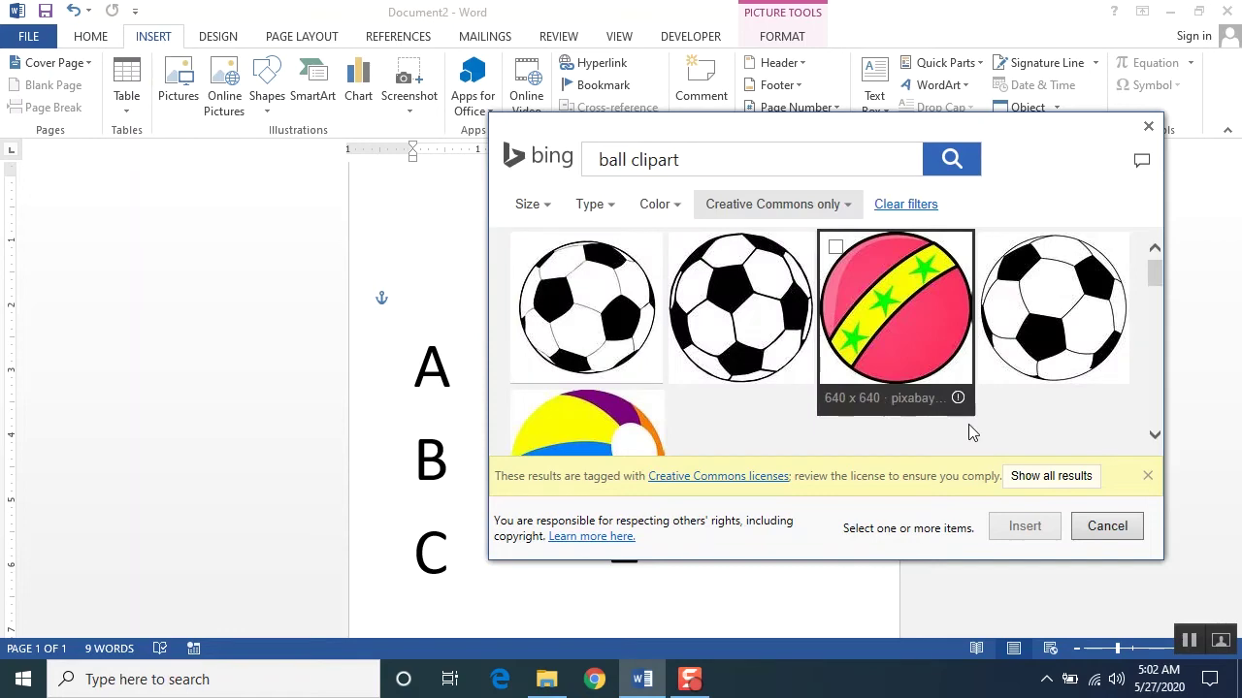
pyautogui.click(1057, 294)
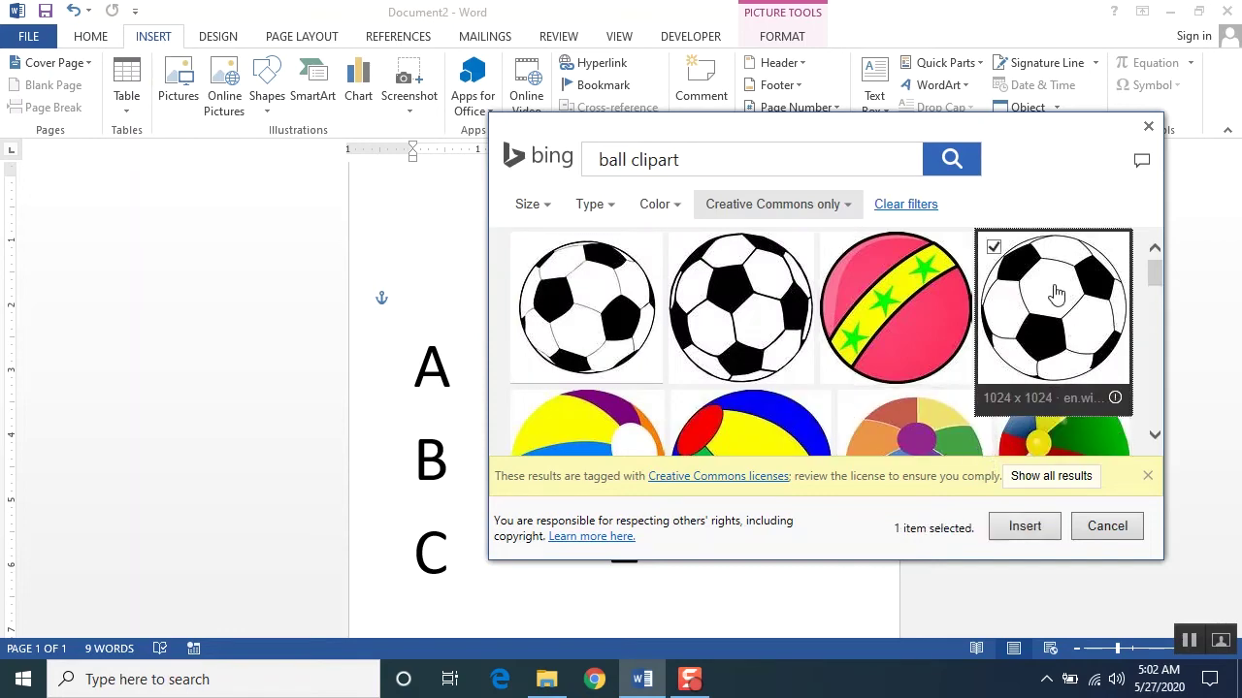
pyautogui.click(1026, 527)
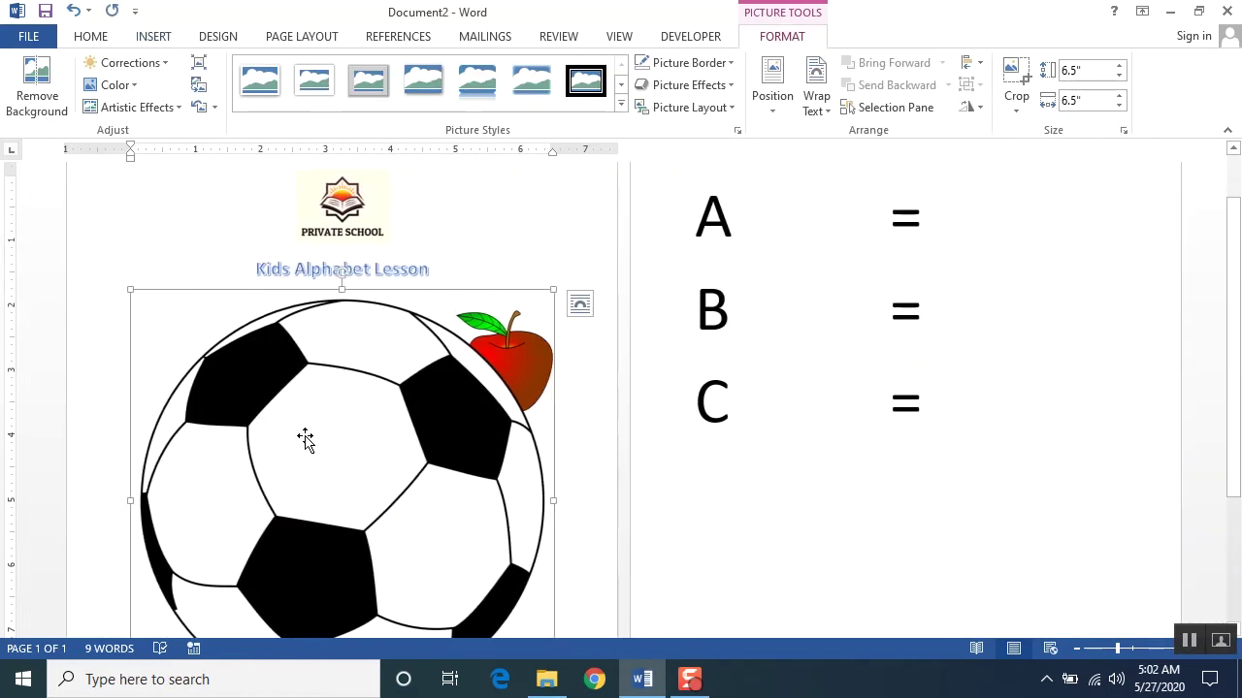
# - Set the soccer ball's wrapping to Behind Text and shrink it
pyautogui.click(579, 308)
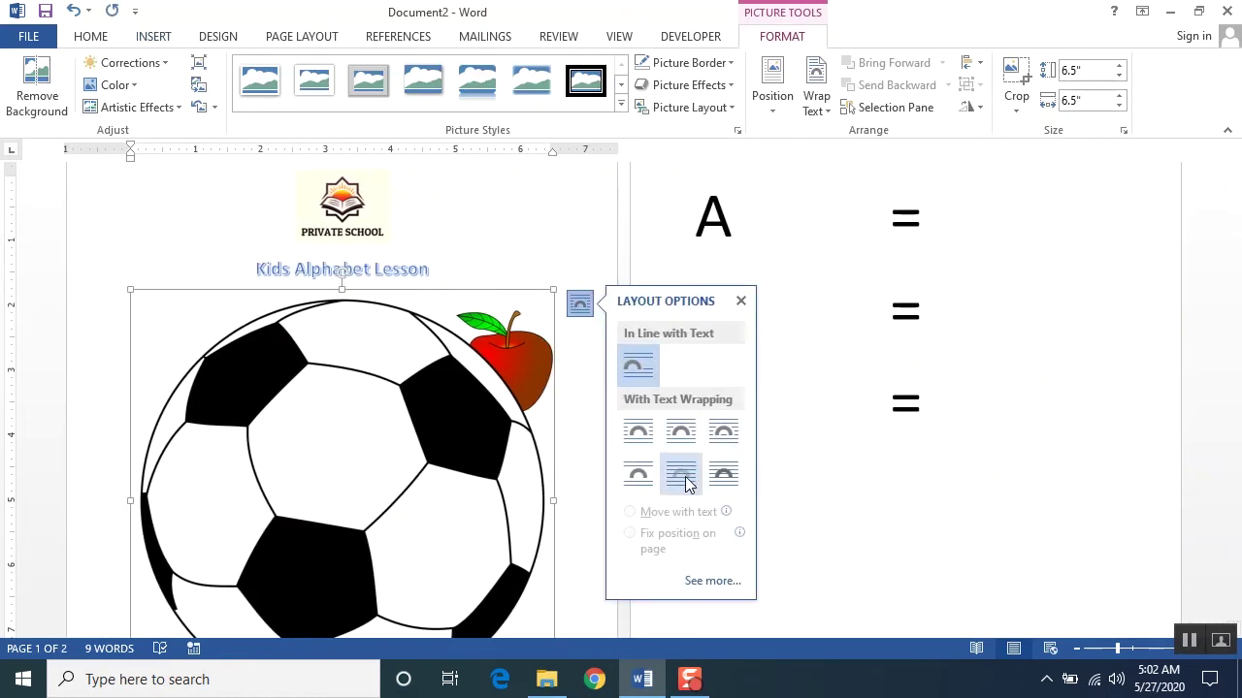
pyautogui.click(684, 477)
pyautogui.click(862, 301)
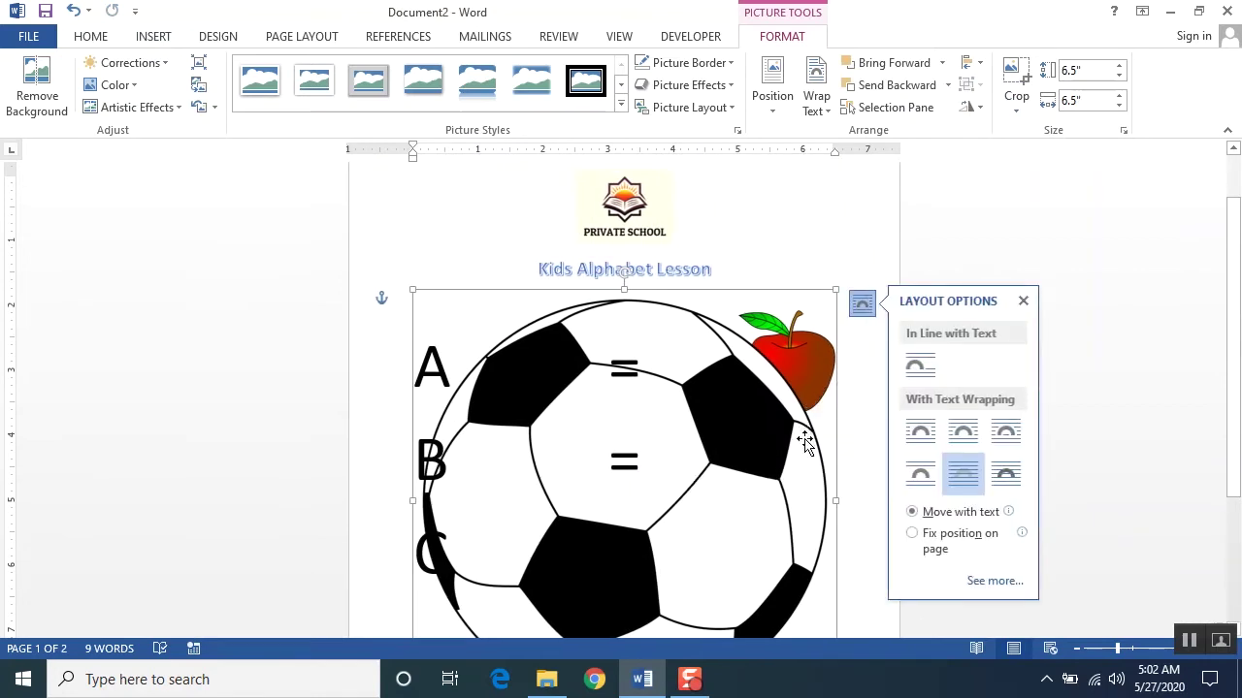
pyautogui.scroll(-3, 813, 522)
pyautogui.moveTo(835, 583); pyautogui.dragTo(607, 313)
pyautogui.moveTo(585, 254); pyautogui.dragTo(554, 233)
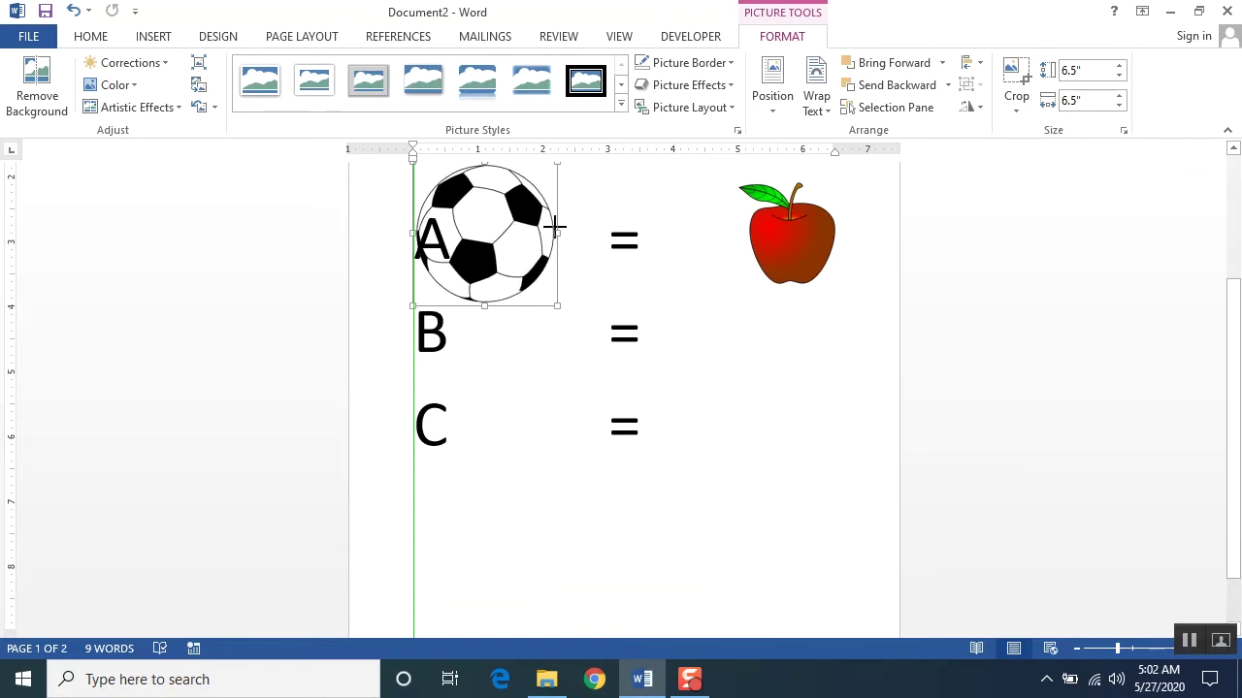
pyautogui.click(475, 219)
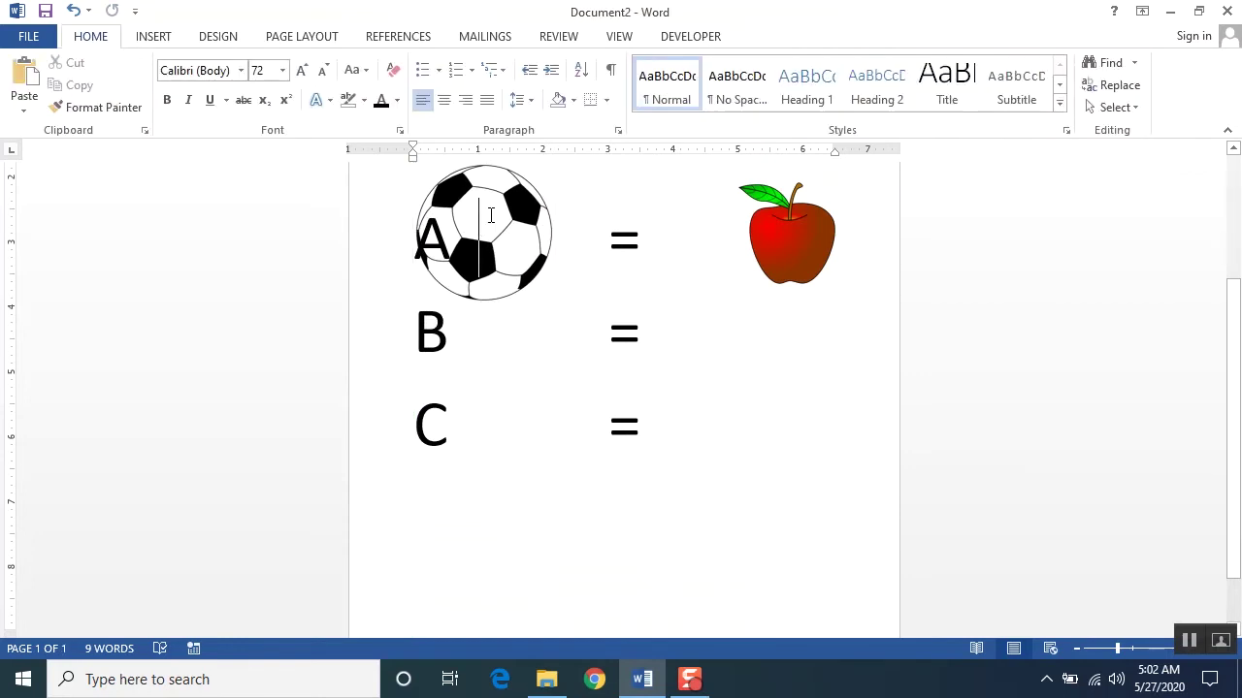
# - Move the soccer ball beside 'B =' under the apple, sized to 1.61 inches
pyautogui.click(440, 170)
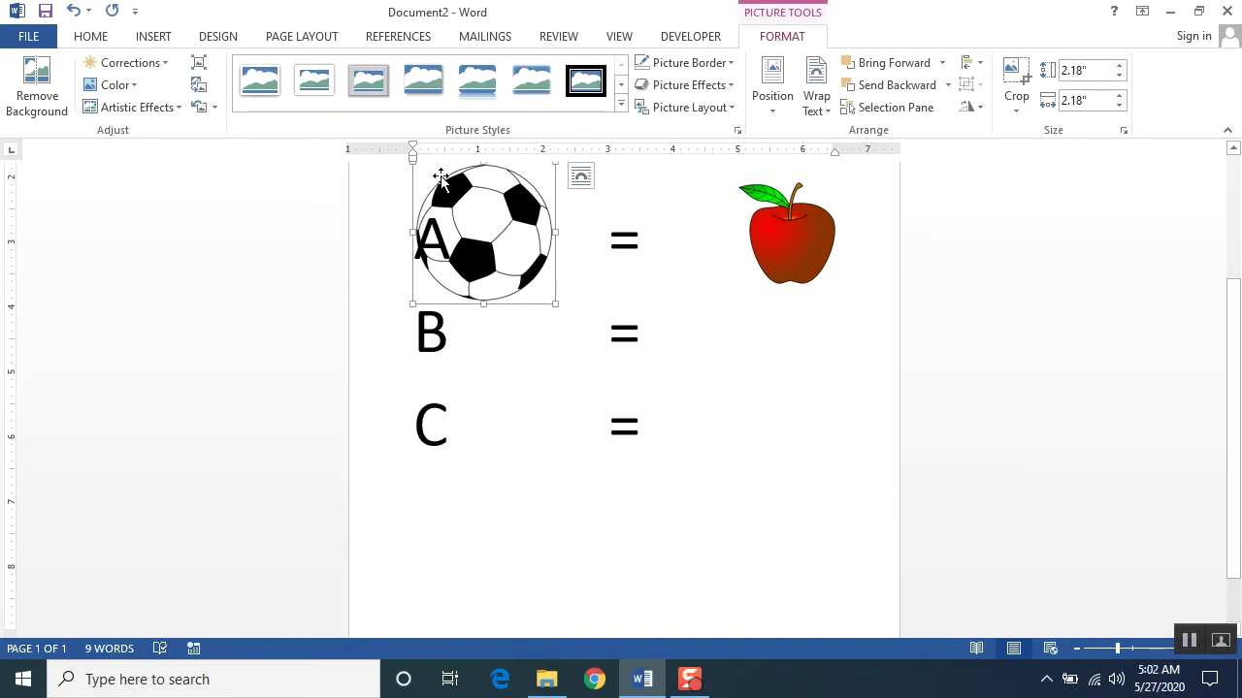
pyautogui.moveTo(440, 178); pyautogui.dragTo(746, 350)
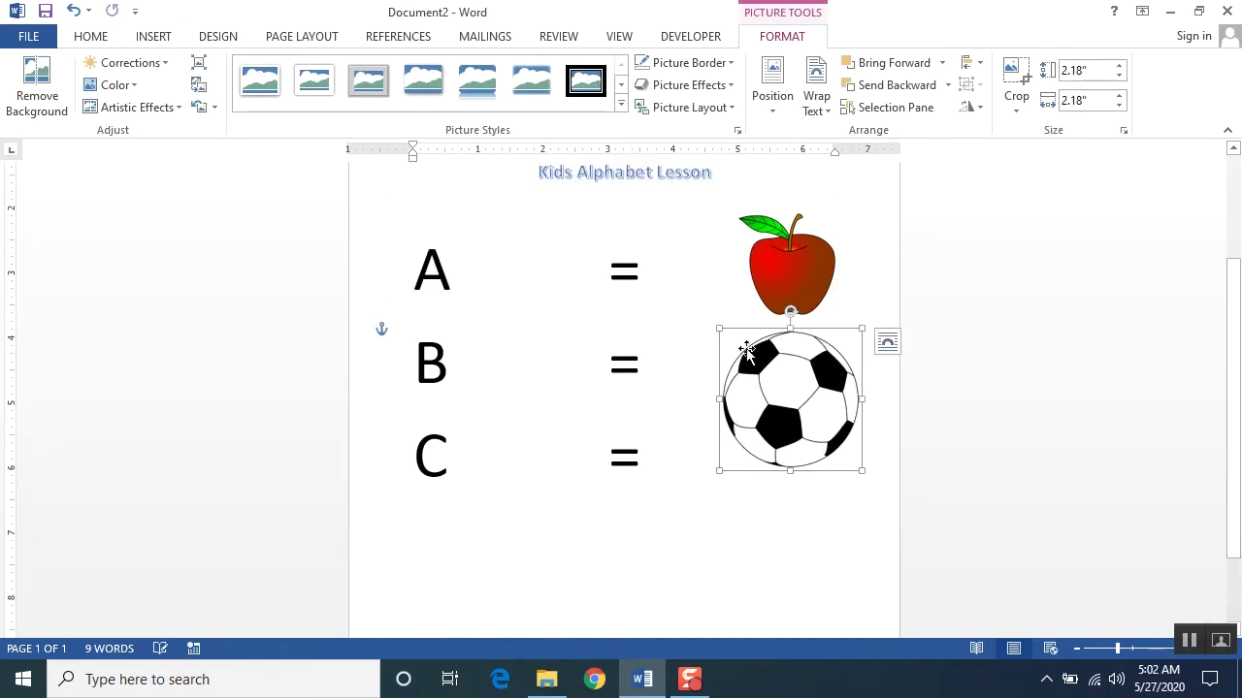
pyautogui.moveTo(864, 472); pyautogui.dragTo(825, 436)
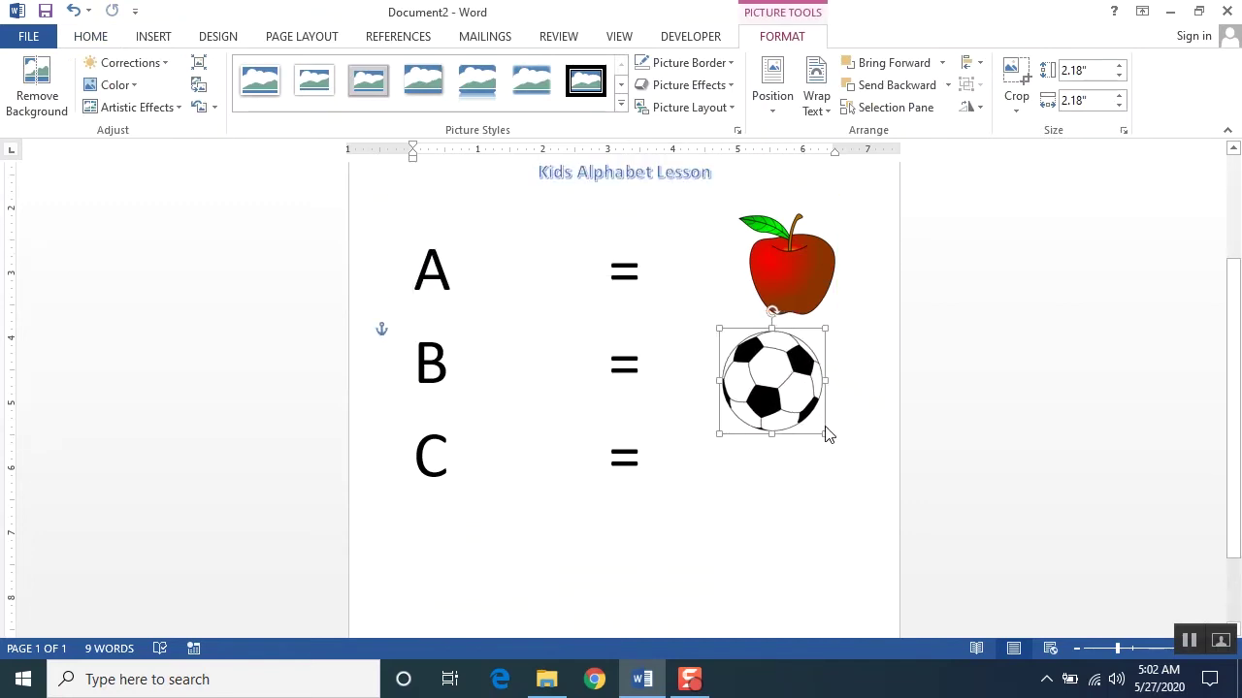
pyautogui.moveTo(779, 380); pyautogui.dragTo(788, 380)
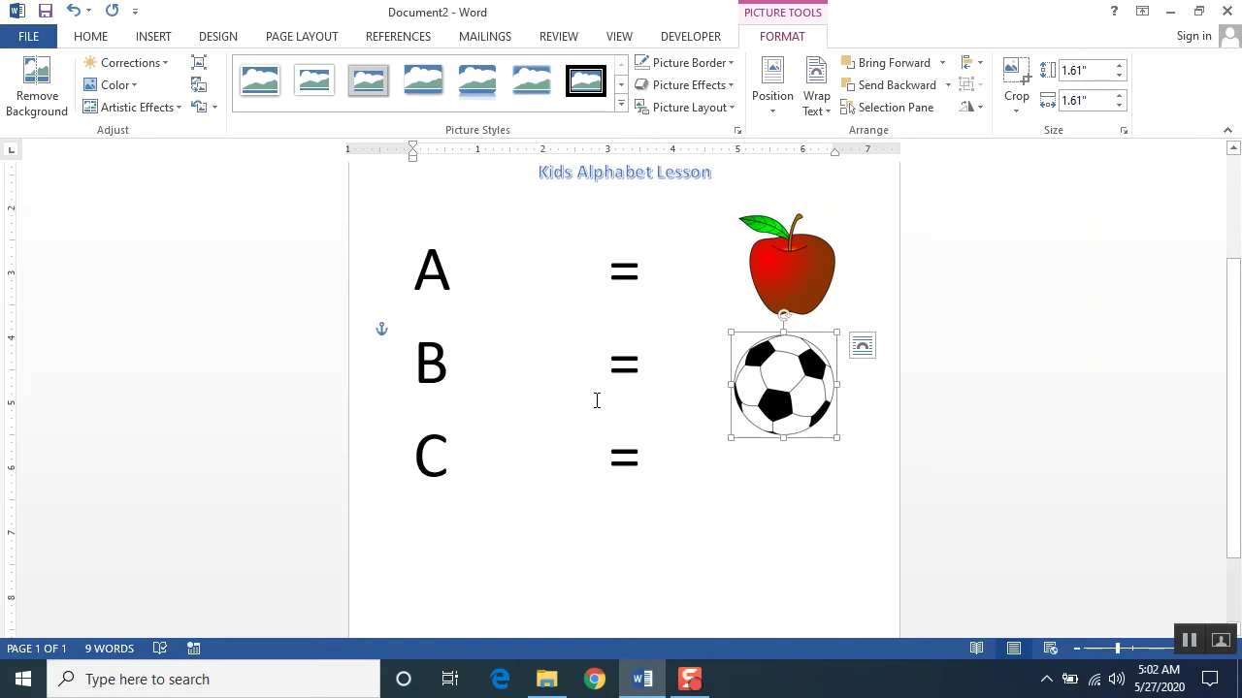
pyautogui.moveTo(791, 380); pyautogui.dragTo(800, 386)
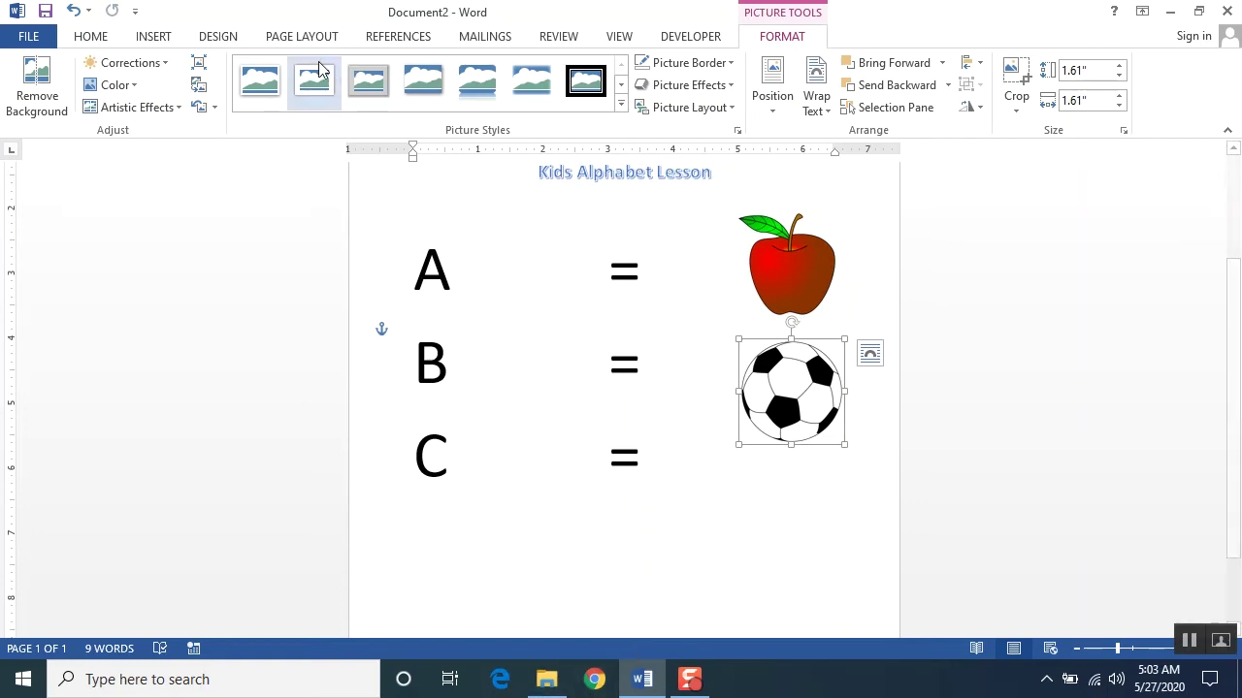
pyautogui.click(153, 36)
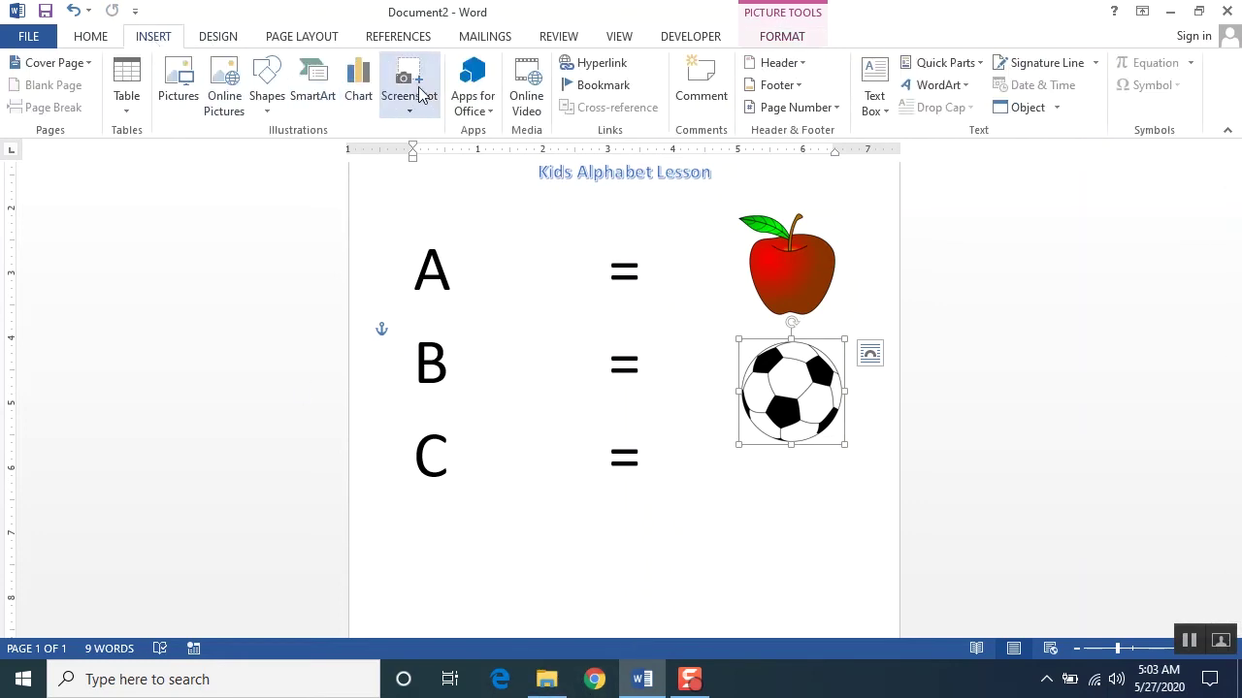
# - Search Online Pictures for 'cat clipart' and insert the grey cat with a red bow
pyautogui.click(217, 97)
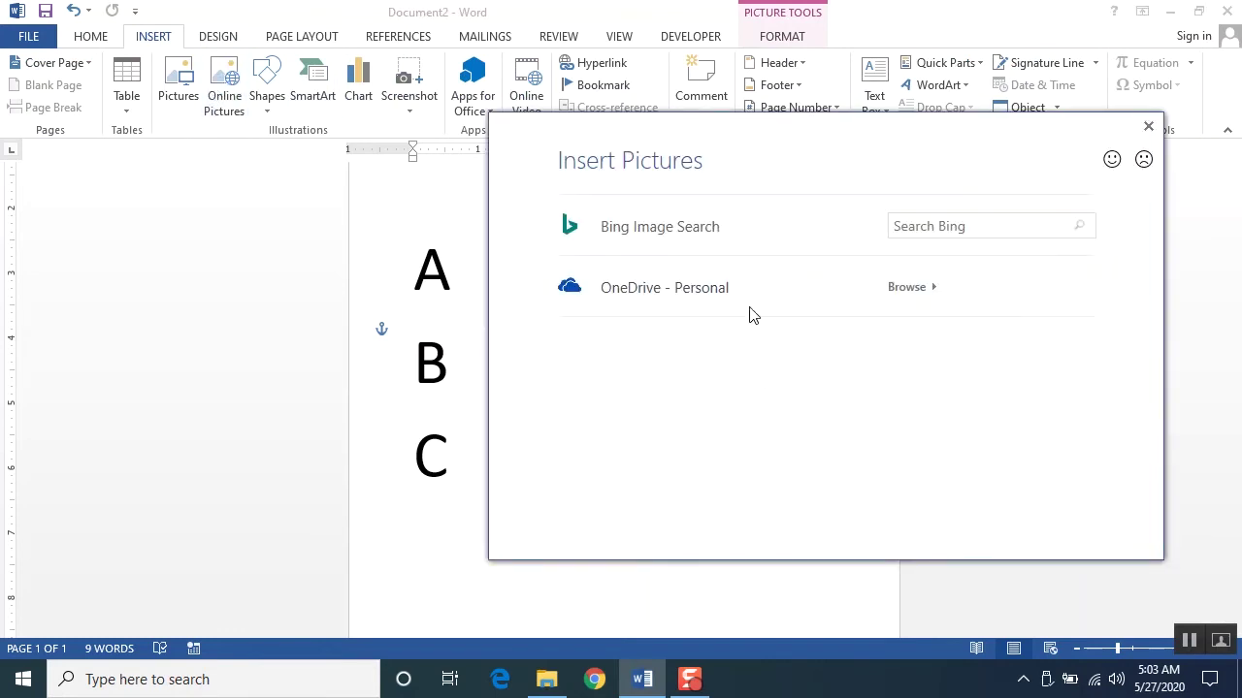
pyautogui.click(946, 229)
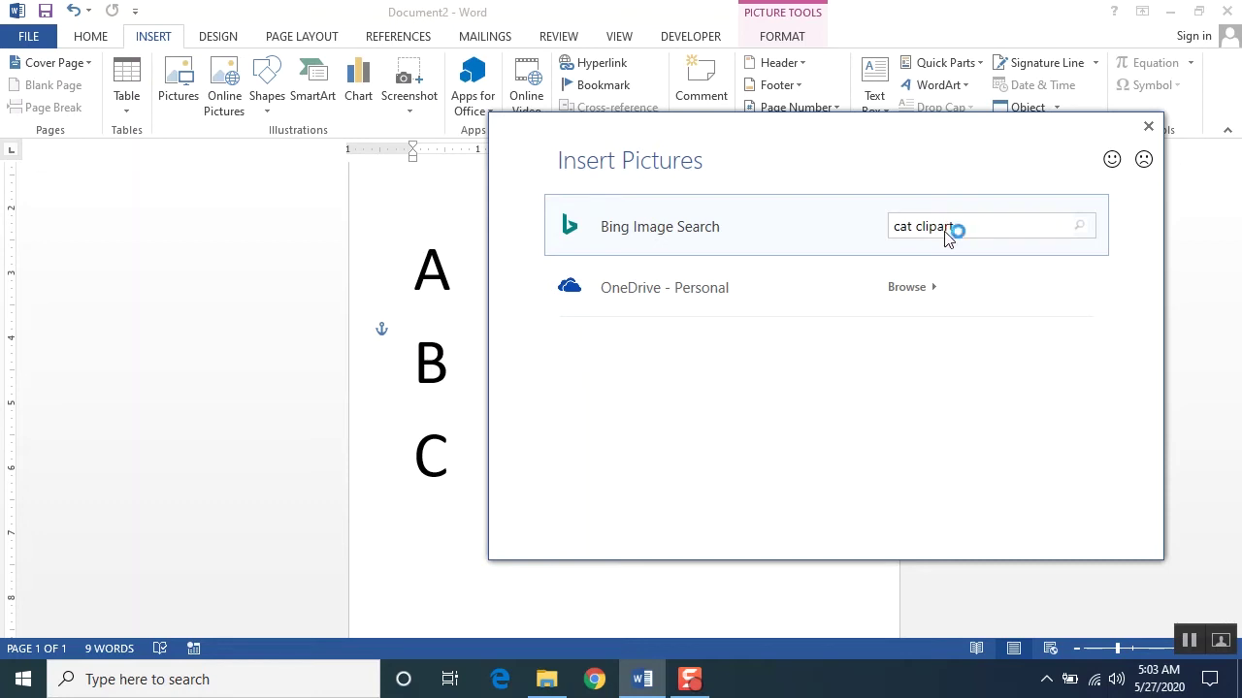
pyautogui.press('Return')
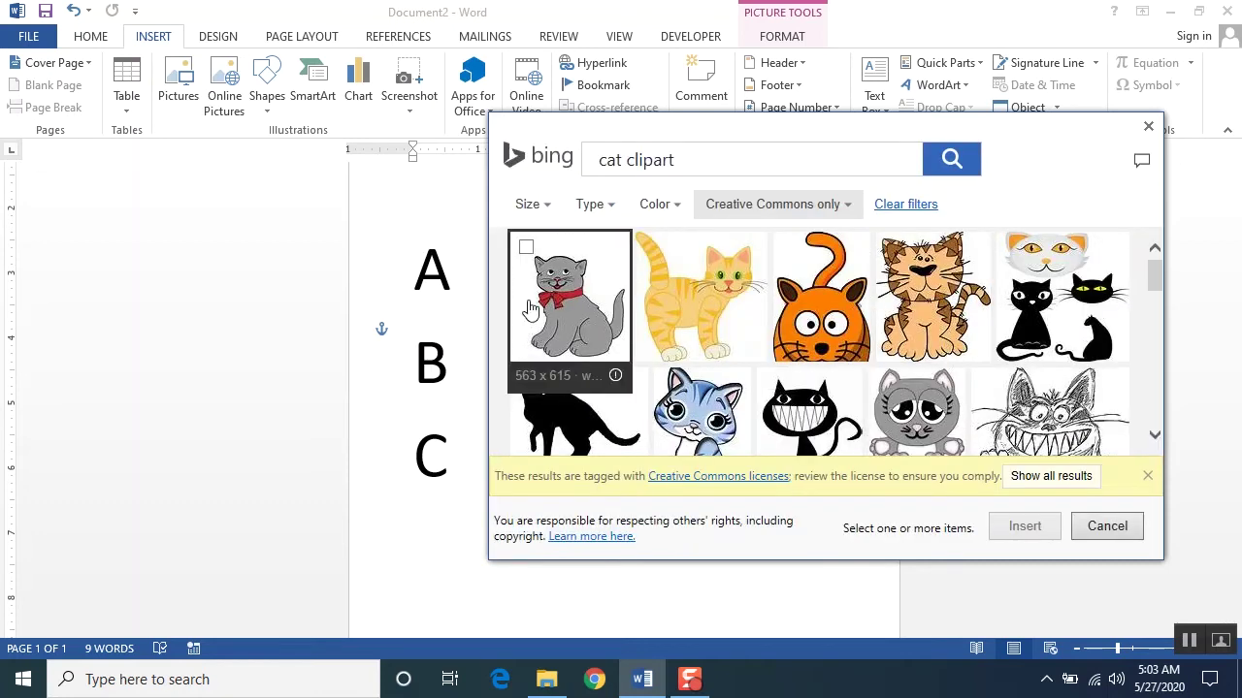
pyautogui.click(530, 309)
pyautogui.click(1039, 526)
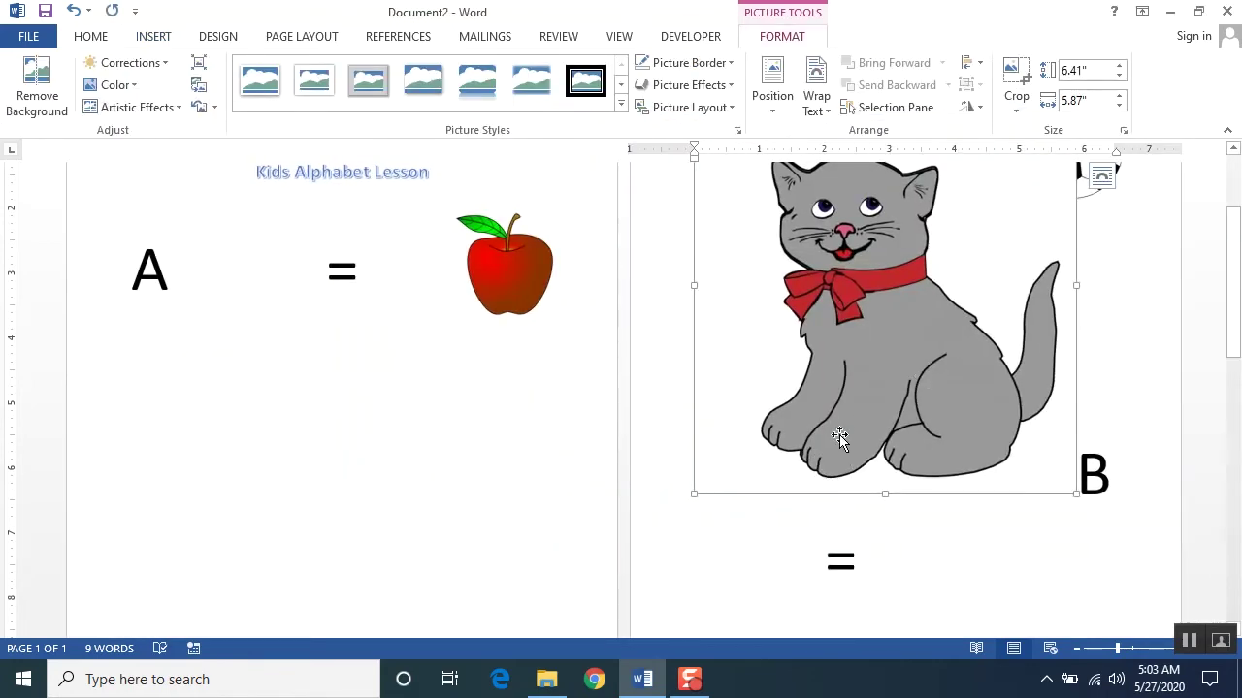
# - Set the cat clipart to Behind Text wrapping and shrink it to a smaller size
pyautogui.click(1101, 178)
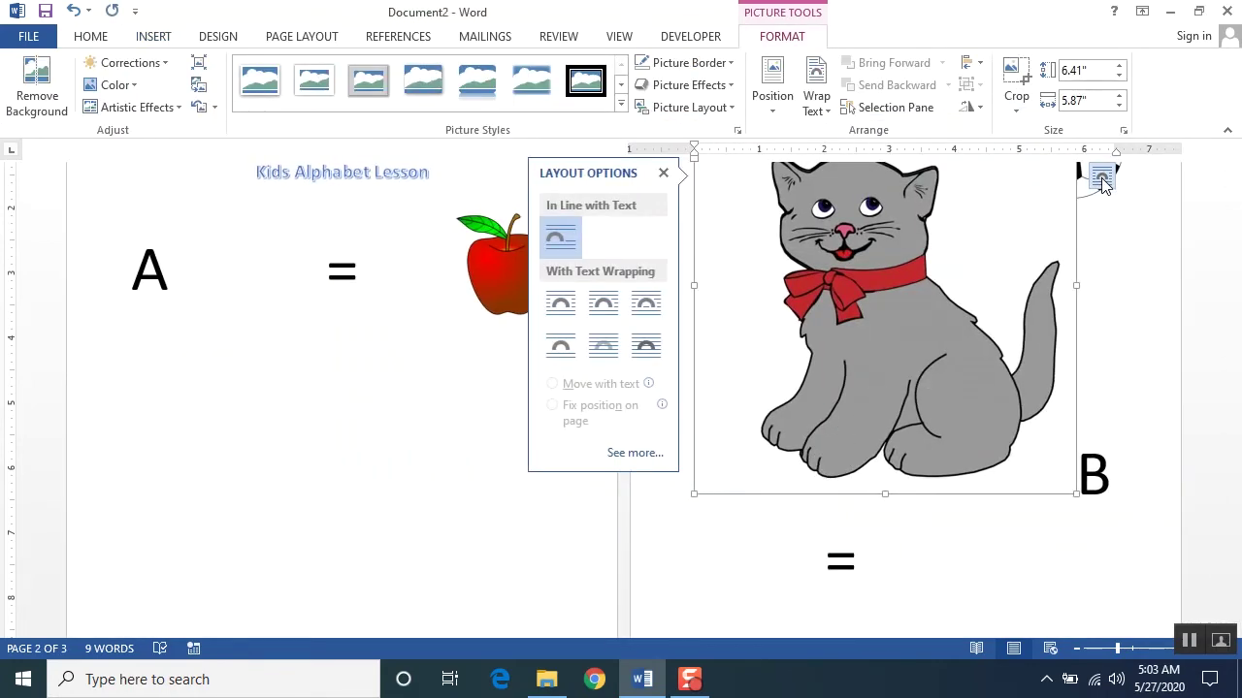
pyautogui.click(602, 346)
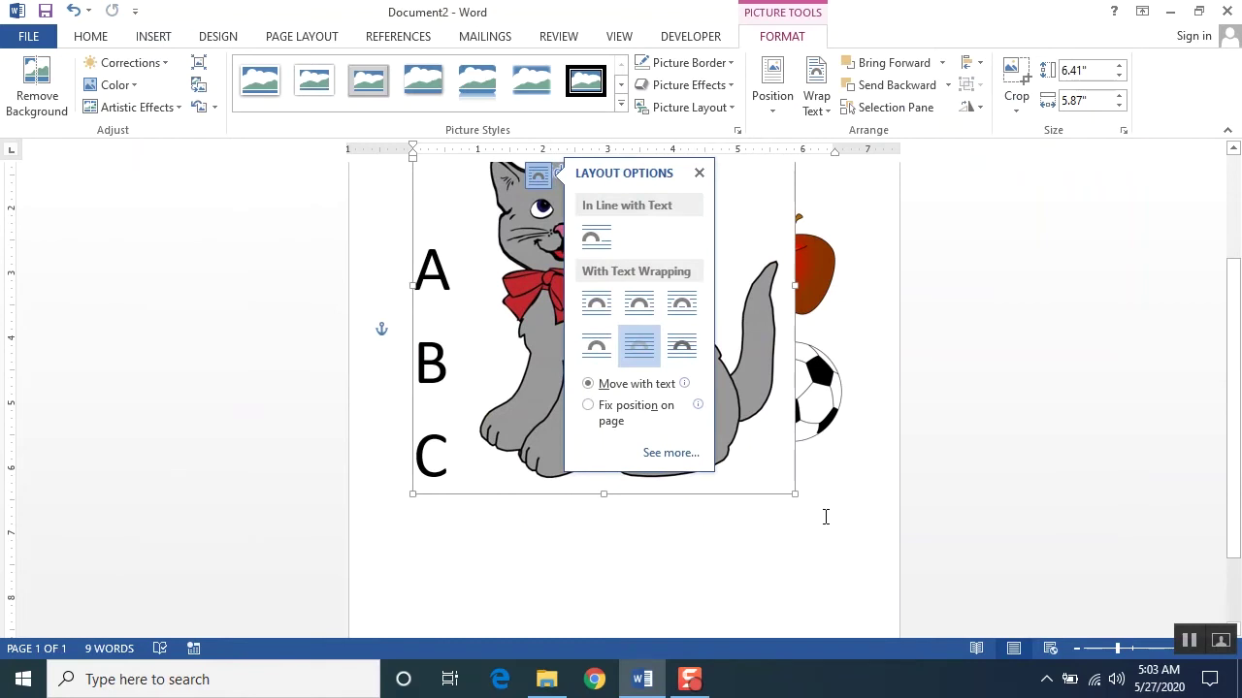
pyautogui.moveTo(795, 493); pyautogui.dragTo(576, 286)
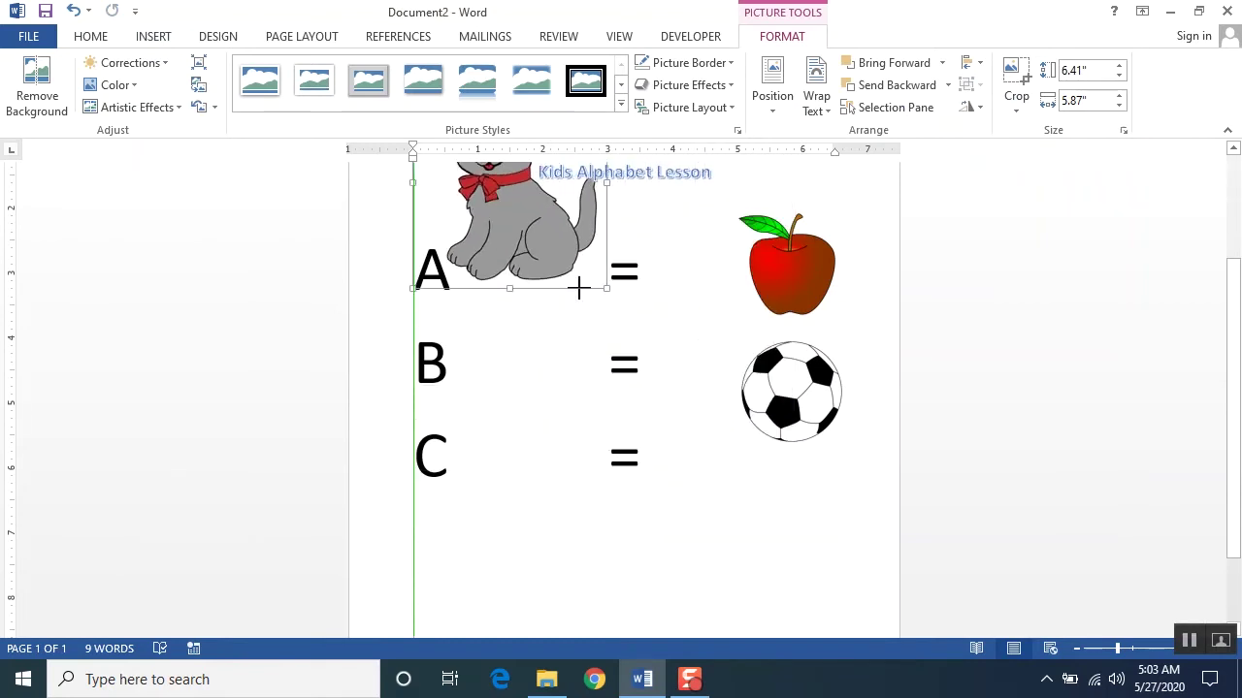
pyautogui.scroll(2, 576, 286)
pyautogui.moveTo(417, 291); pyautogui.dragTo(641, 443)
pyautogui.click(452, 198)
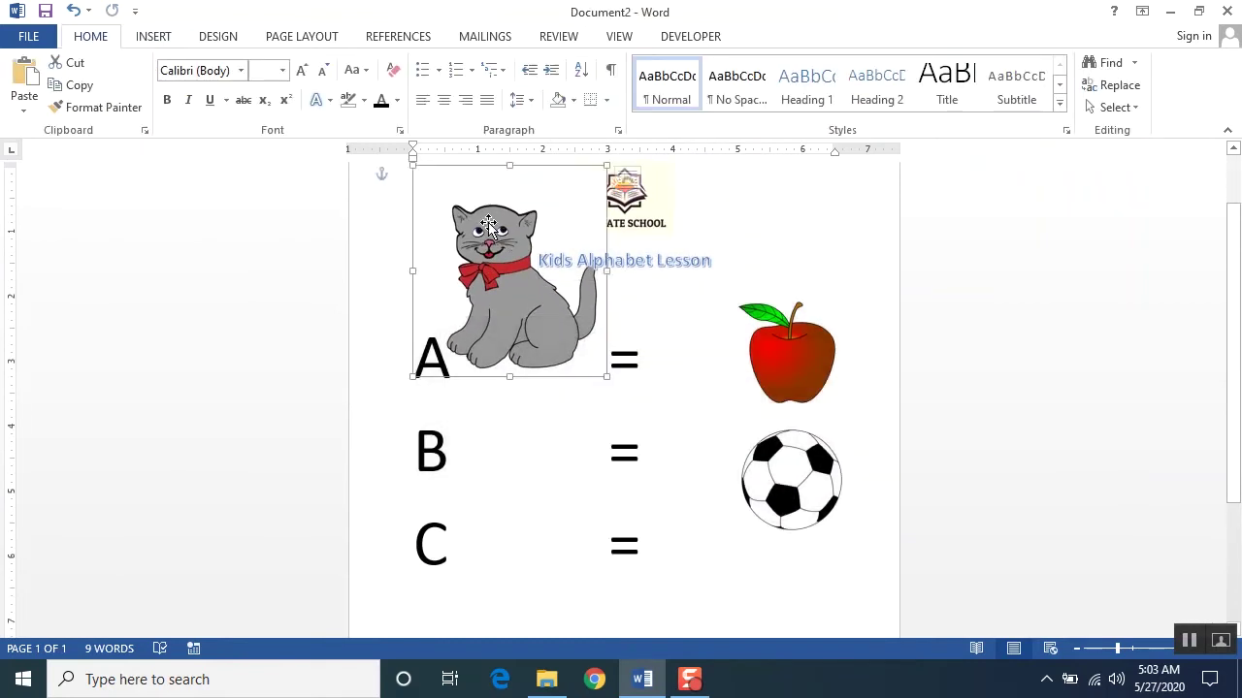
pyautogui.moveTo(607, 376); pyautogui.dragTo(537, 301)
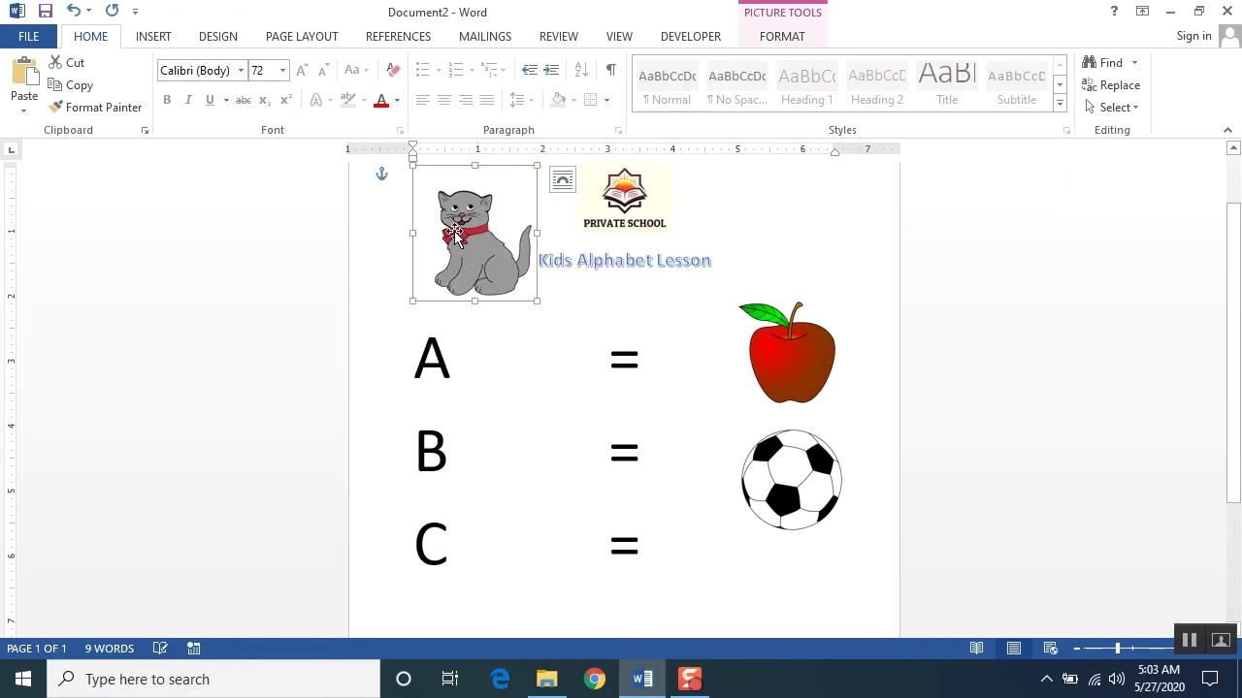
# - Move the cat picture down beside 'C =' beneath the soccer ball
pyautogui.moveTo(454, 236); pyautogui.dragTo(795, 485)
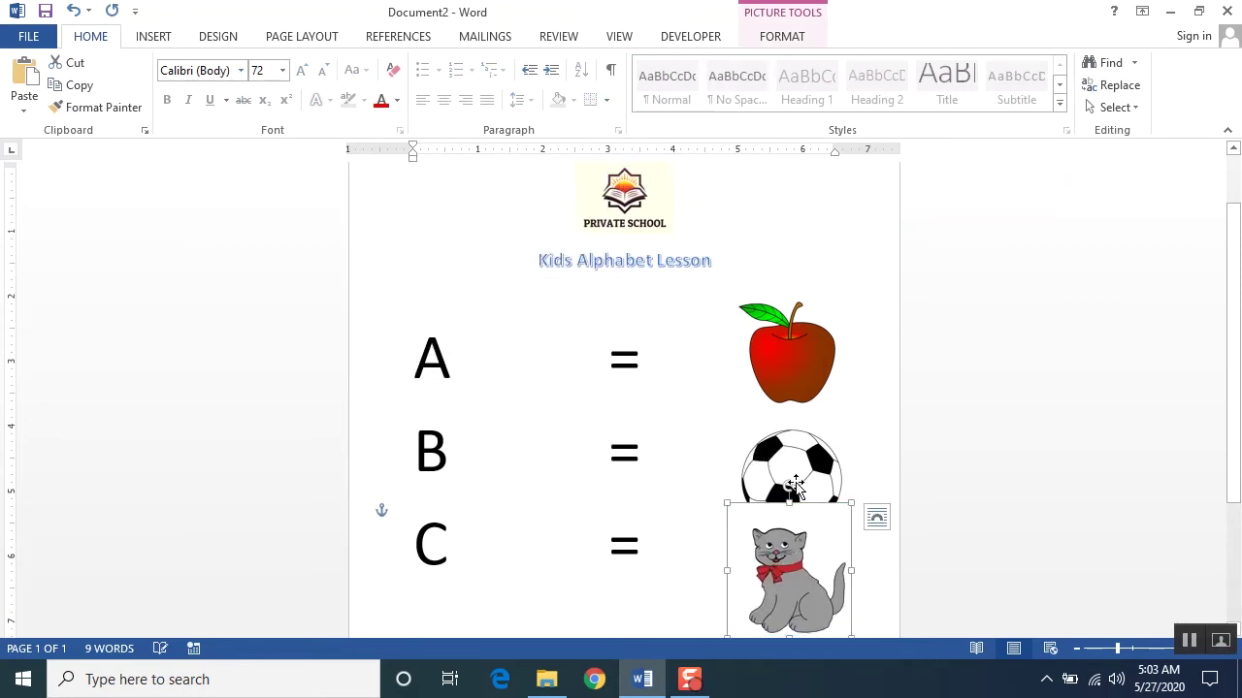
pyautogui.scroll(-3, 795, 485)
pyautogui.moveTo(778, 417); pyautogui.dragTo(781, 468)
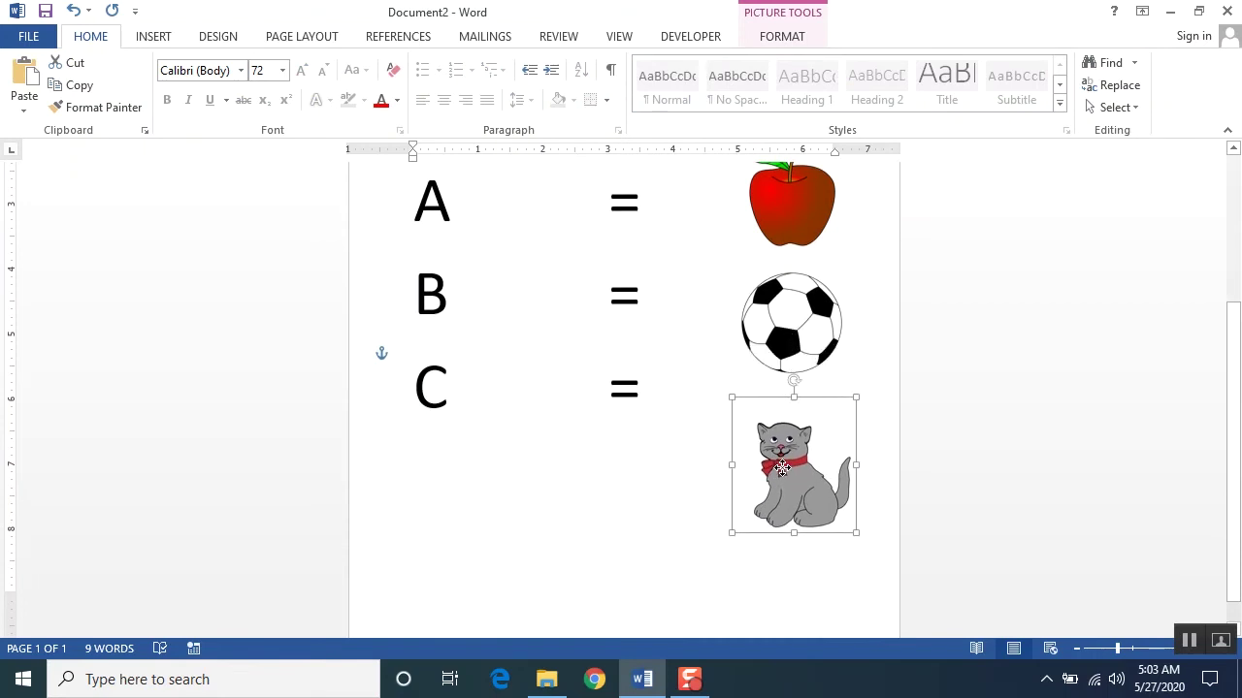
pyautogui.click(692, 476)
pyautogui.click(796, 465)
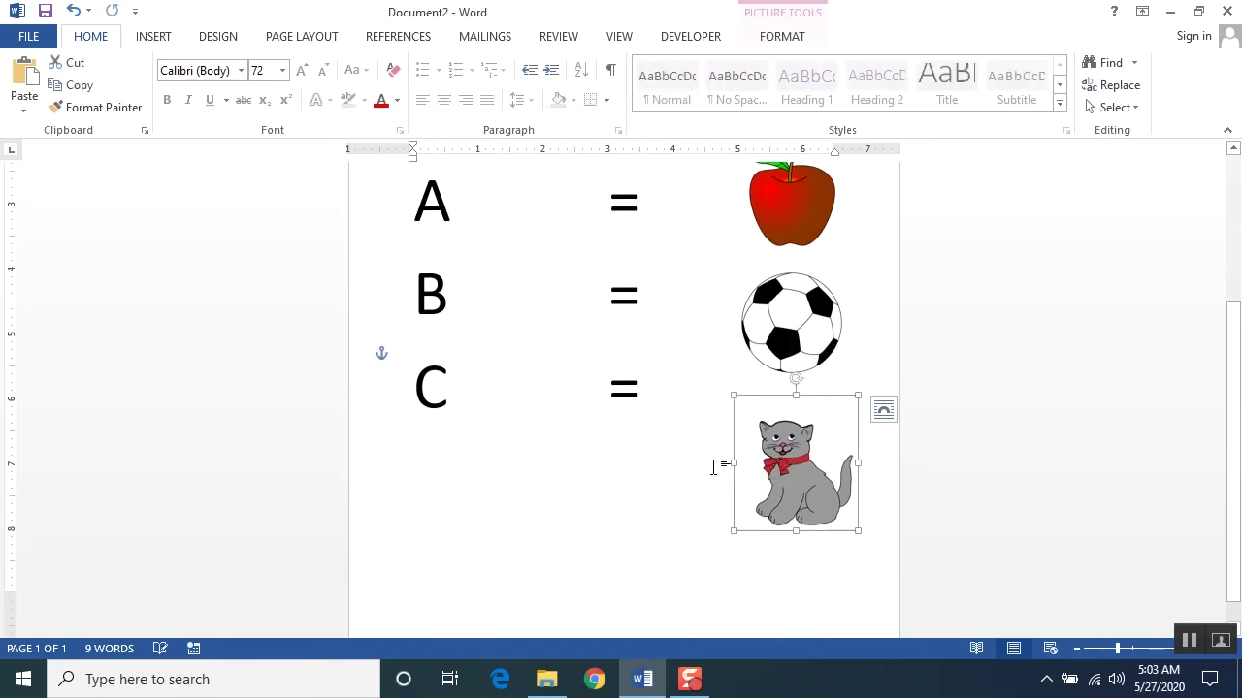
# - Insert an empty line above the B row and nudge the soccer ball slightly upward
pyautogui.scroll(2, 634, 451)
pyautogui.scroll(-2, 634, 448)
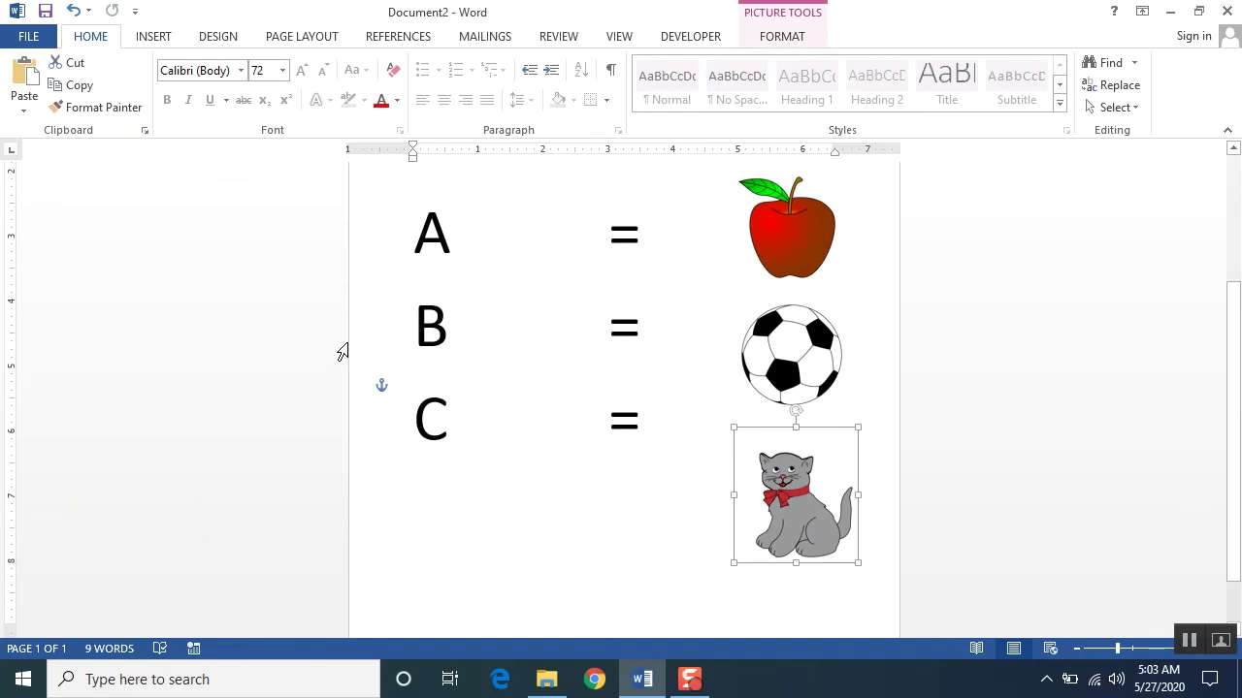
pyautogui.click(407, 317)
pyautogui.press('Return')
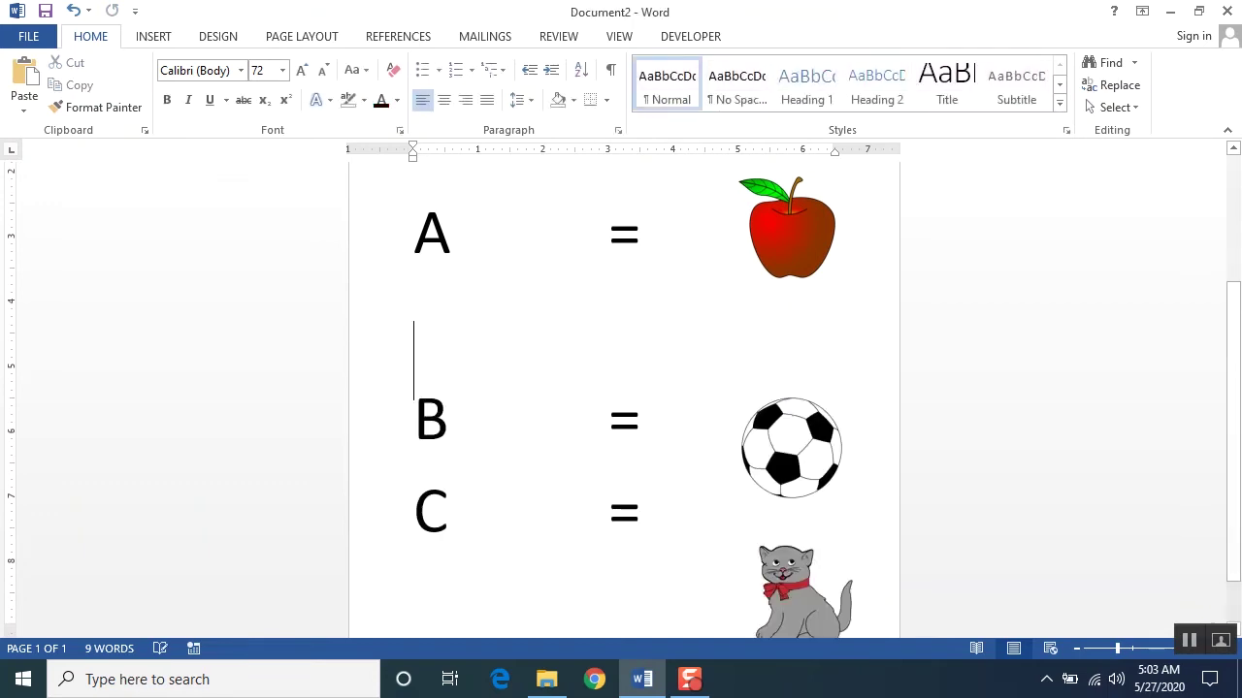
pyautogui.moveTo(800, 443); pyautogui.dragTo(804, 427)
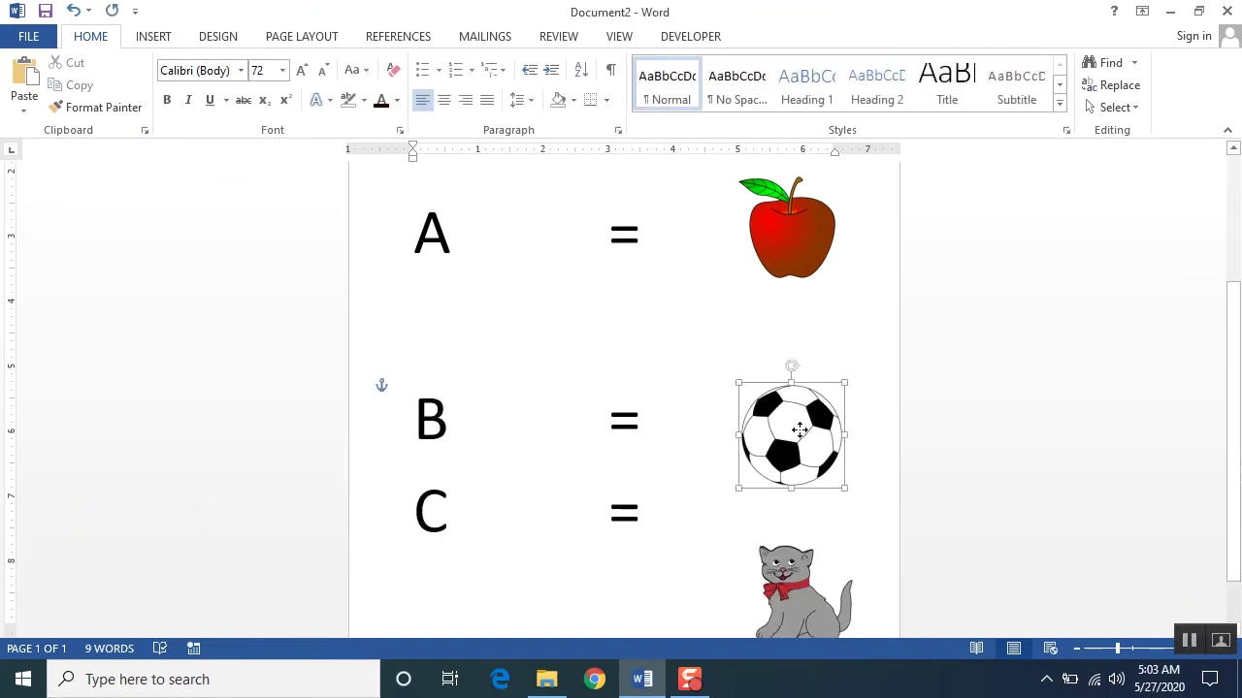
# - Try pushing the C row onto a new page, then undo so it rejoins page 1
pyautogui.click(419, 509)
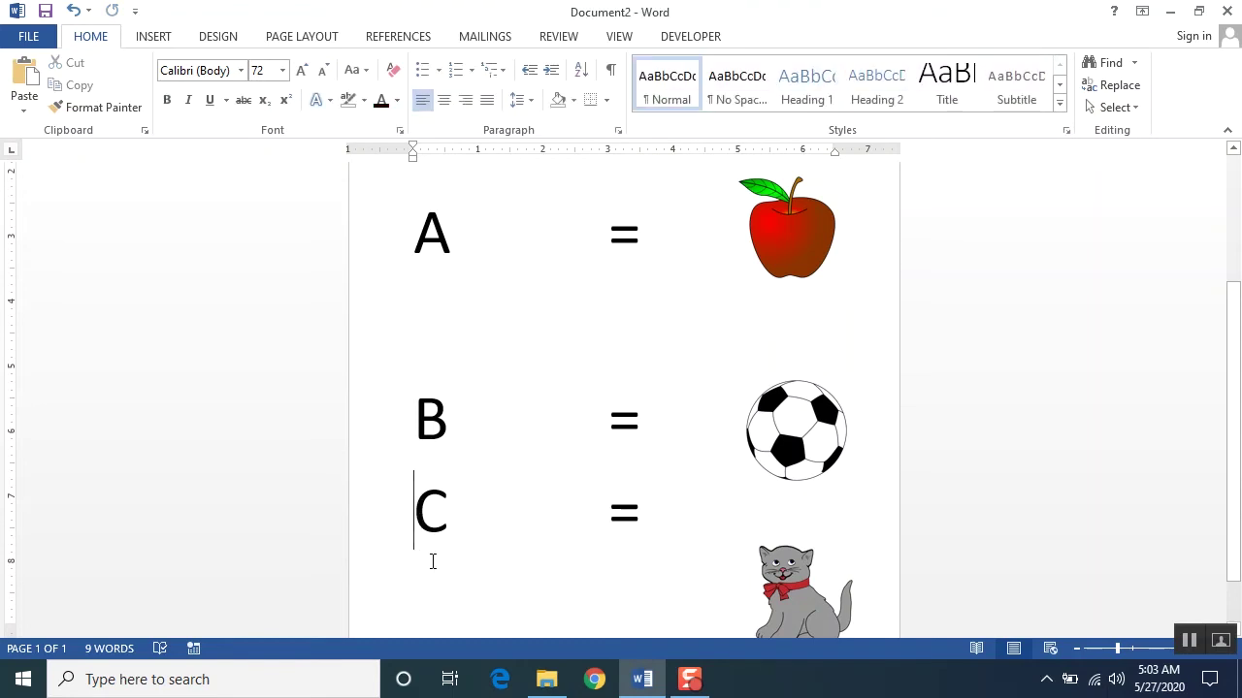
pyautogui.hotkey('ctrl', 'Return')
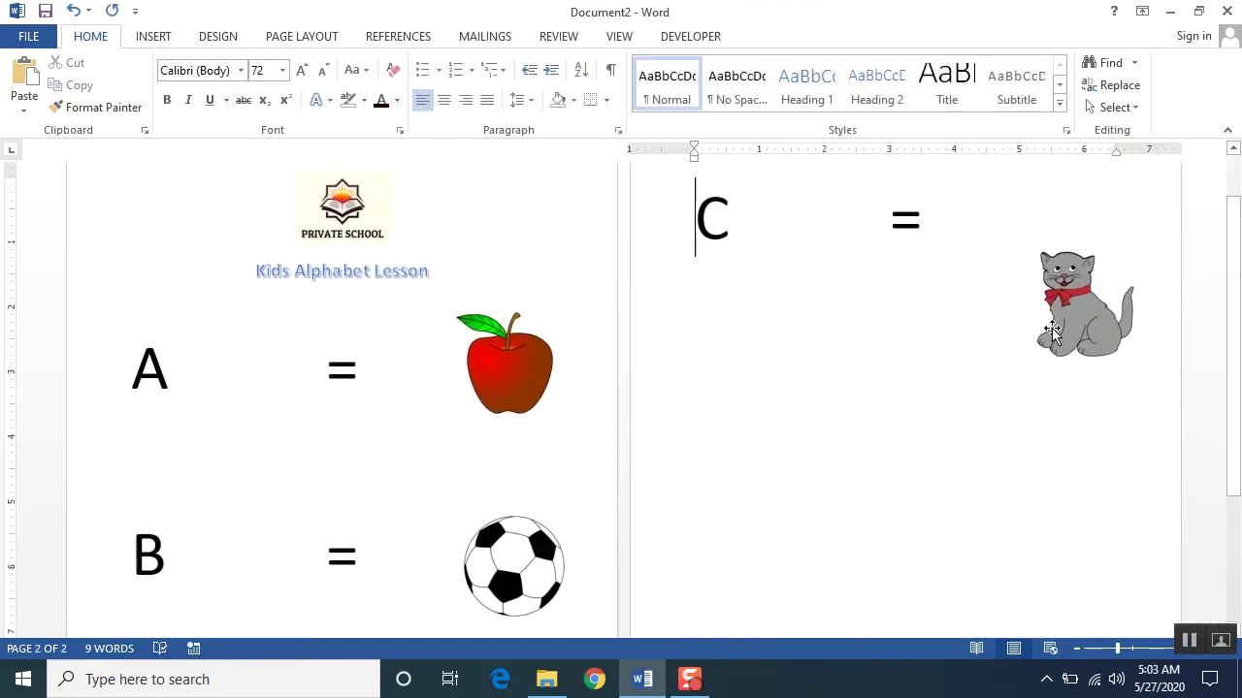
pyautogui.click(142, 343)
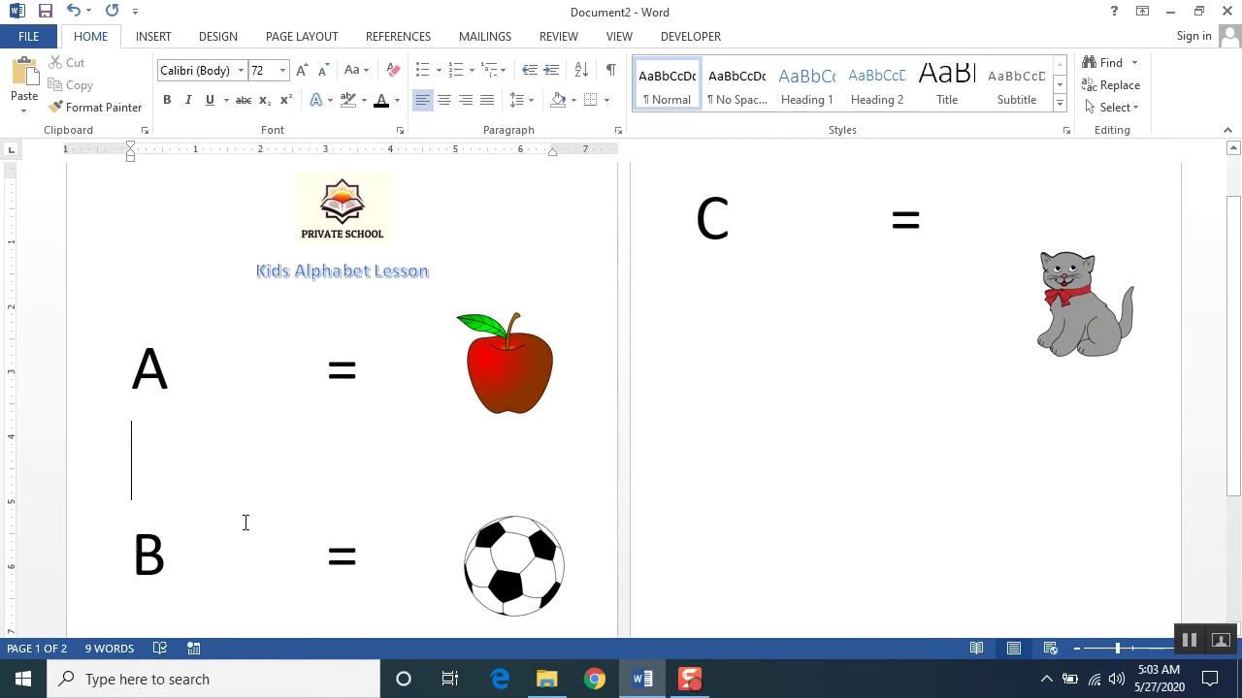
pyautogui.hotkey('ctrl', 'z')
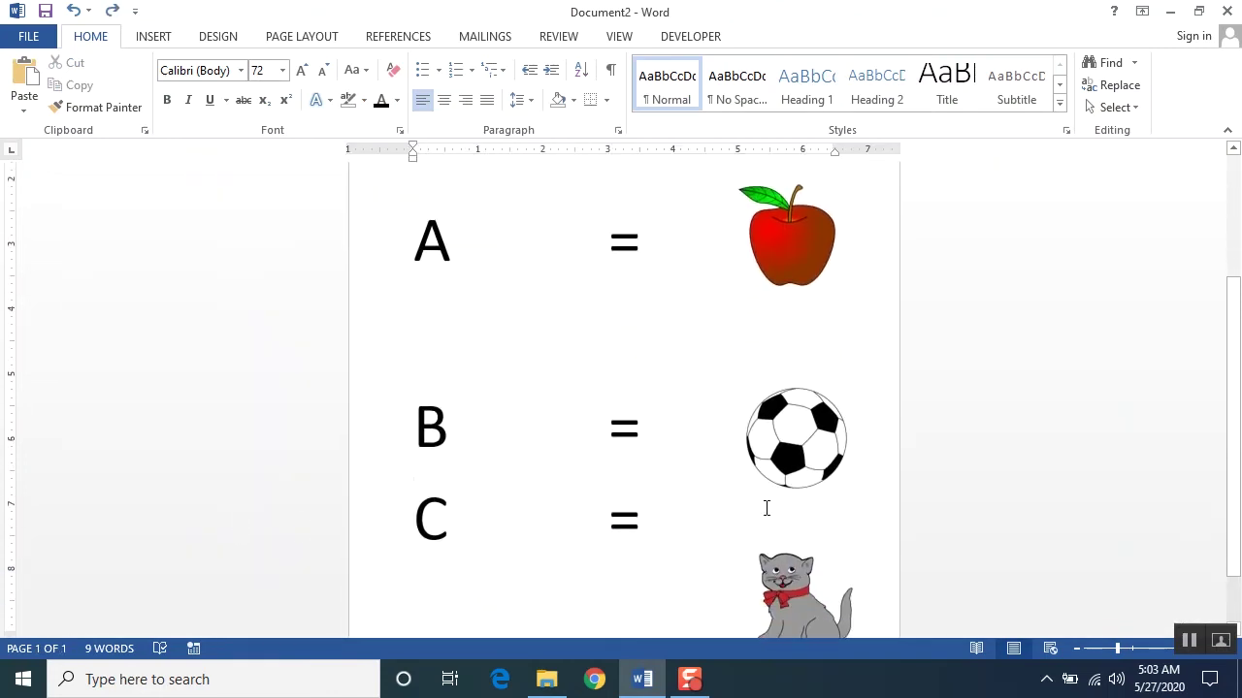
# - Raise the cat picture slightly and add a break before the C row
pyautogui.scroll(-1, 501, 552)
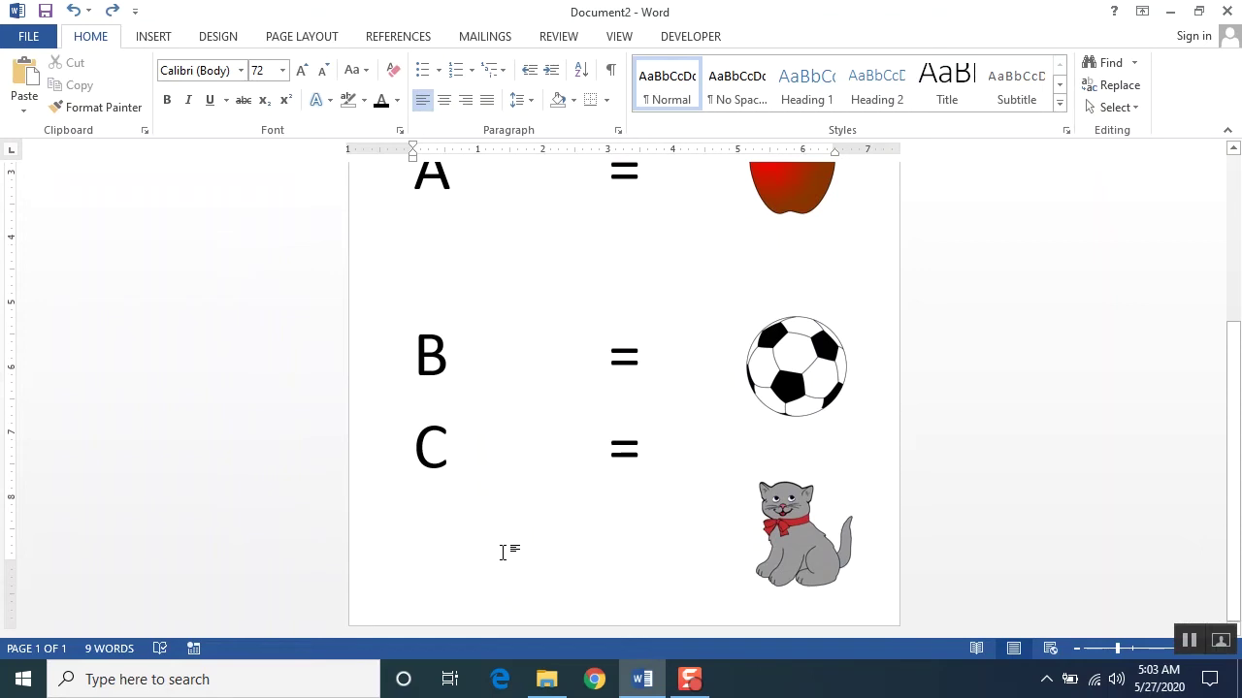
pyautogui.click(796, 509)
pyautogui.moveTo(796, 508); pyautogui.dragTo(799, 482)
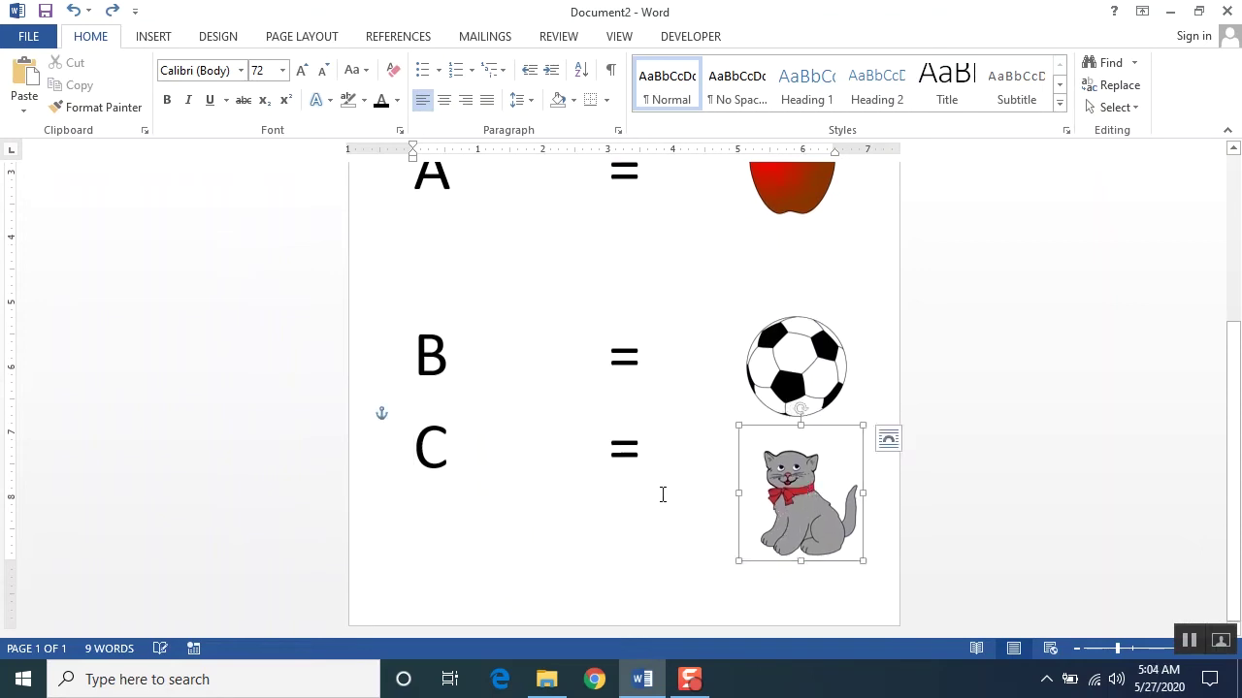
pyautogui.click(409, 439)
pyautogui.hotkey('ctrl', 'Return')
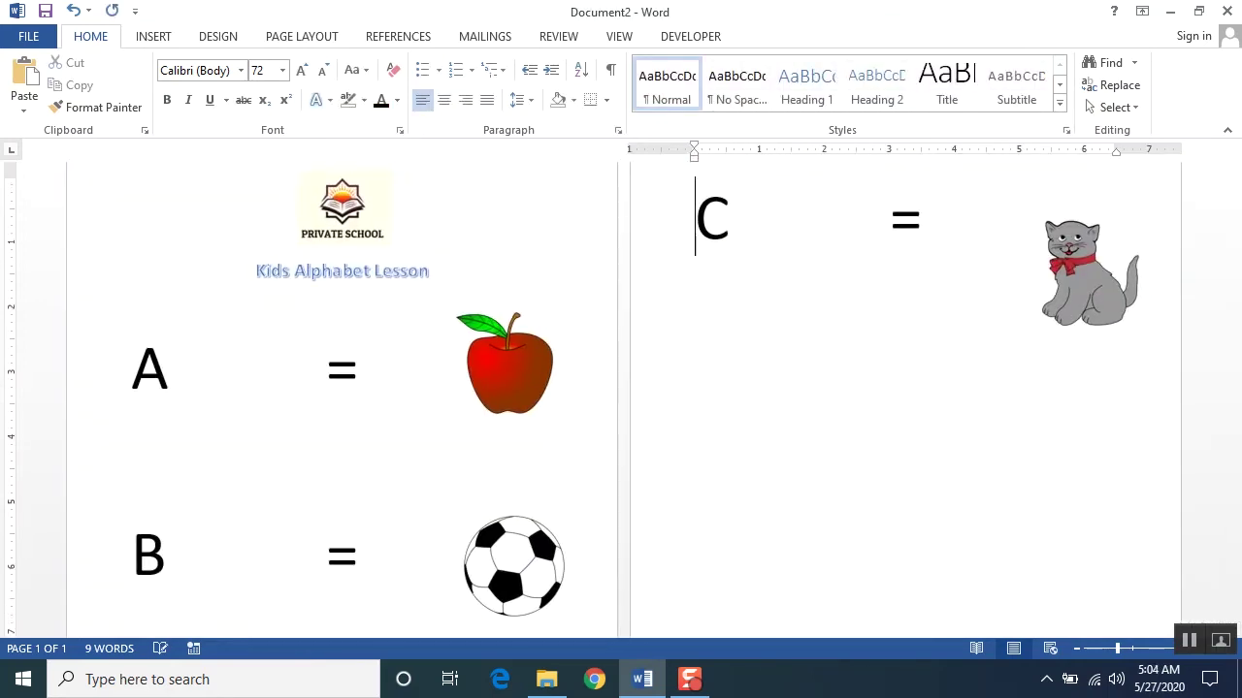
# - Reduce the empty line below the B row to font size 48
pyautogui.scroll(-2, 352, 434)
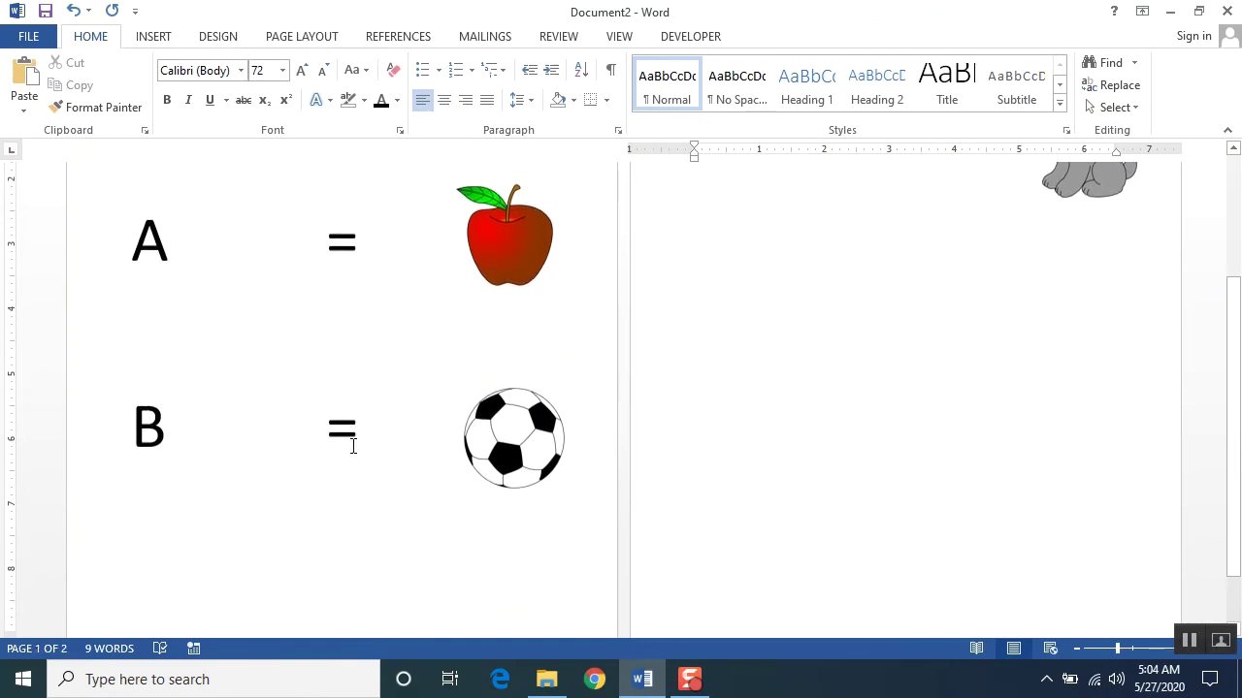
pyautogui.scroll(-1, 352, 437)
pyautogui.scroll(2, 352, 442)
pyautogui.scroll(-1, 350, 444)
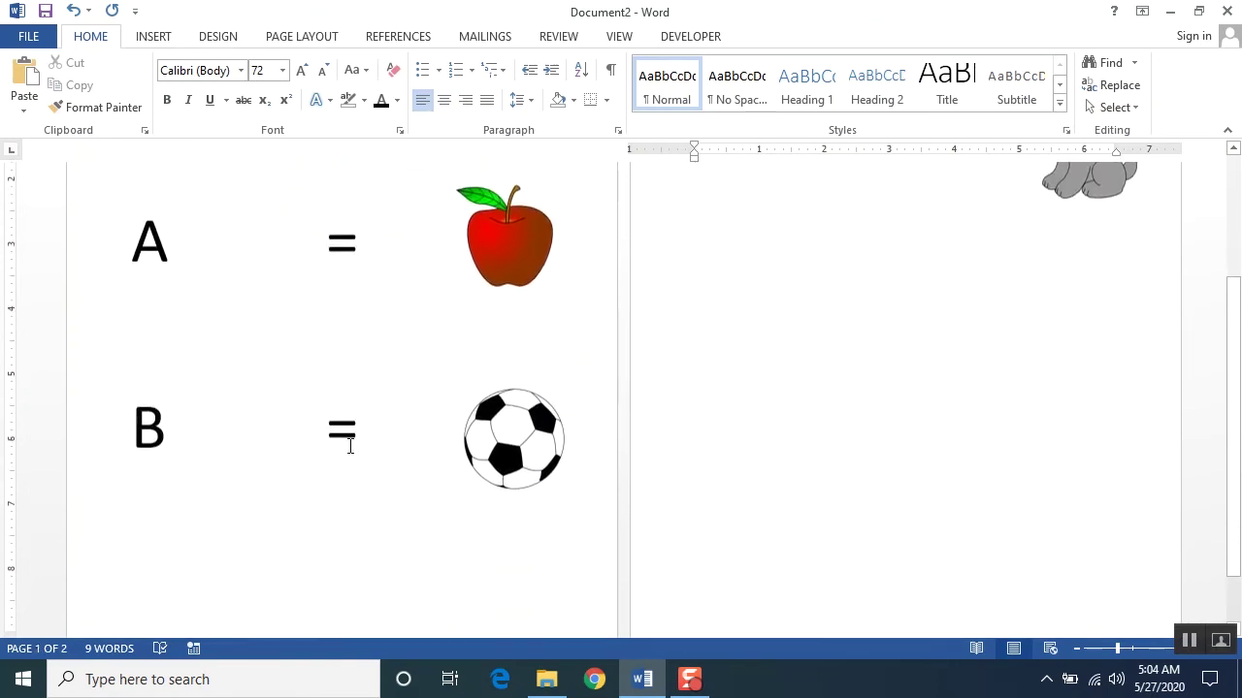
pyautogui.click(163, 529)
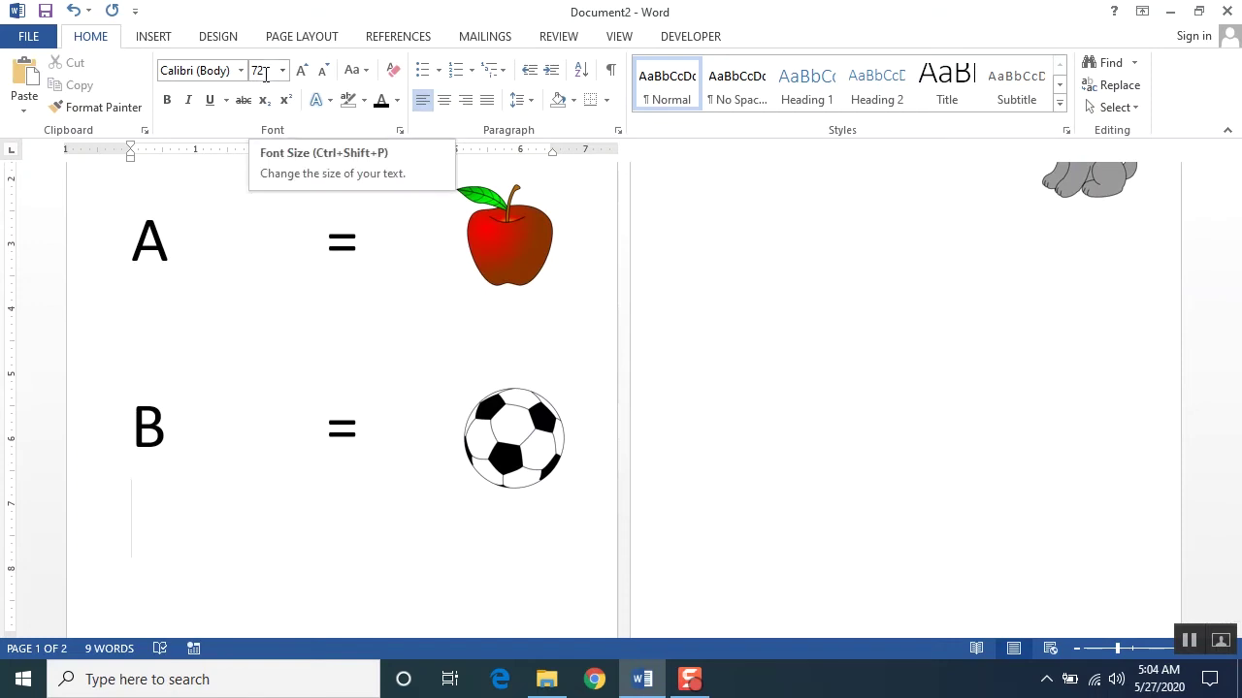
pyautogui.scroll(3, 793, 225)
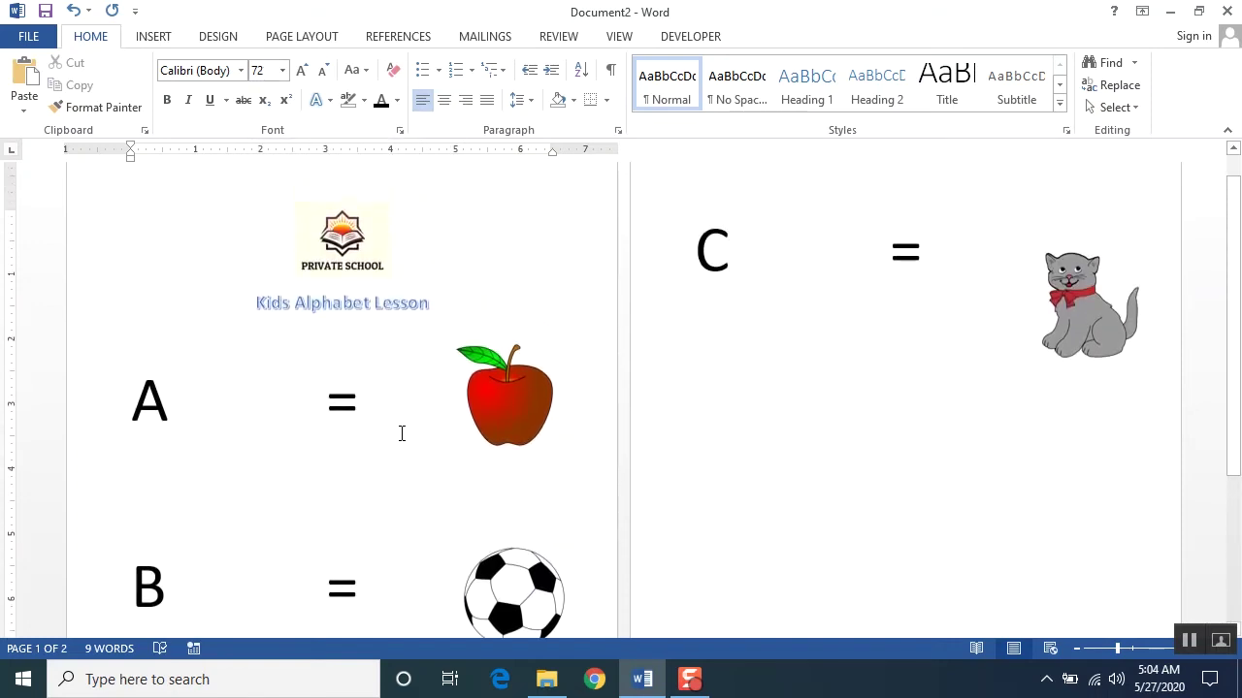
pyautogui.scroll(-3, 388, 432)
pyautogui.click(133, 433)
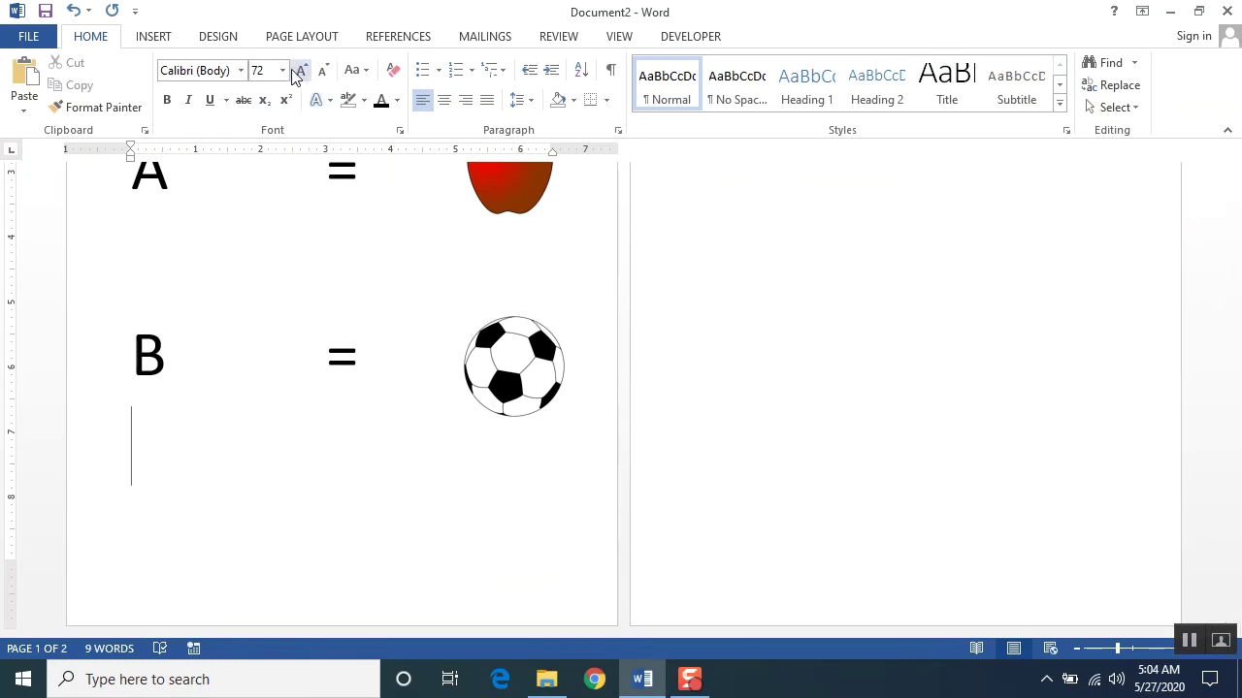
pyautogui.click(320, 75)
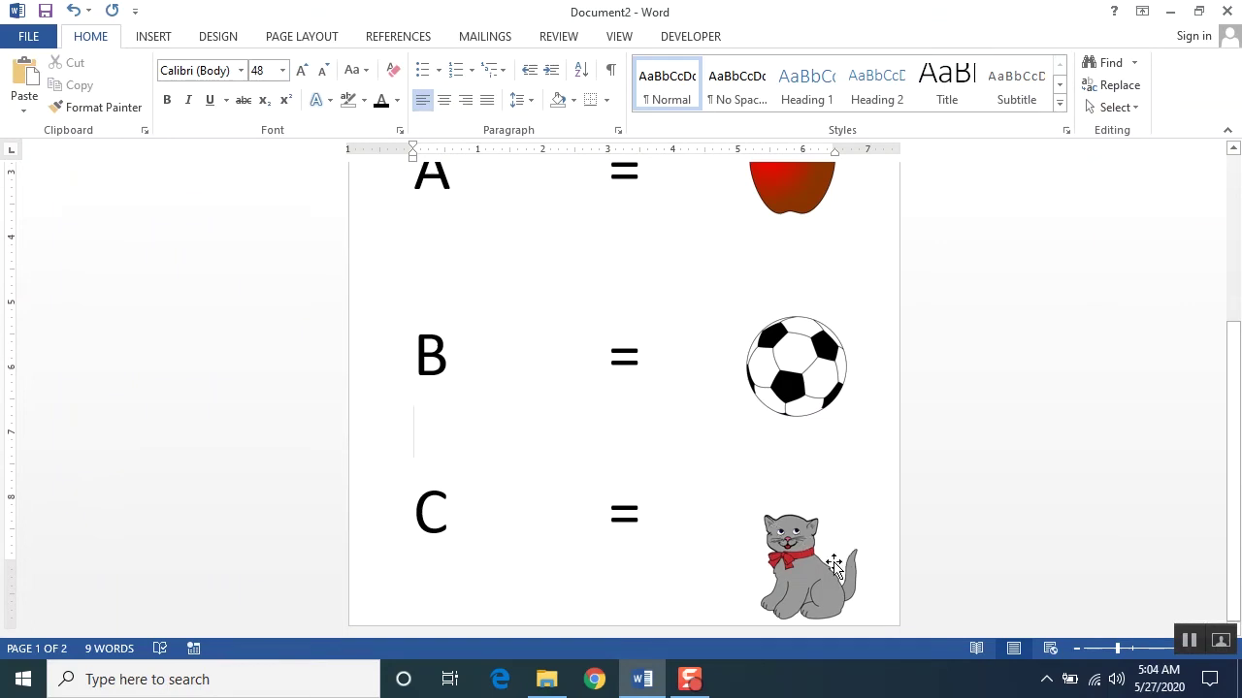
# - Move the cat picture up closer to the soccer ball and check the picture positions
pyautogui.moveTo(790, 561); pyautogui.dragTo(791, 515)
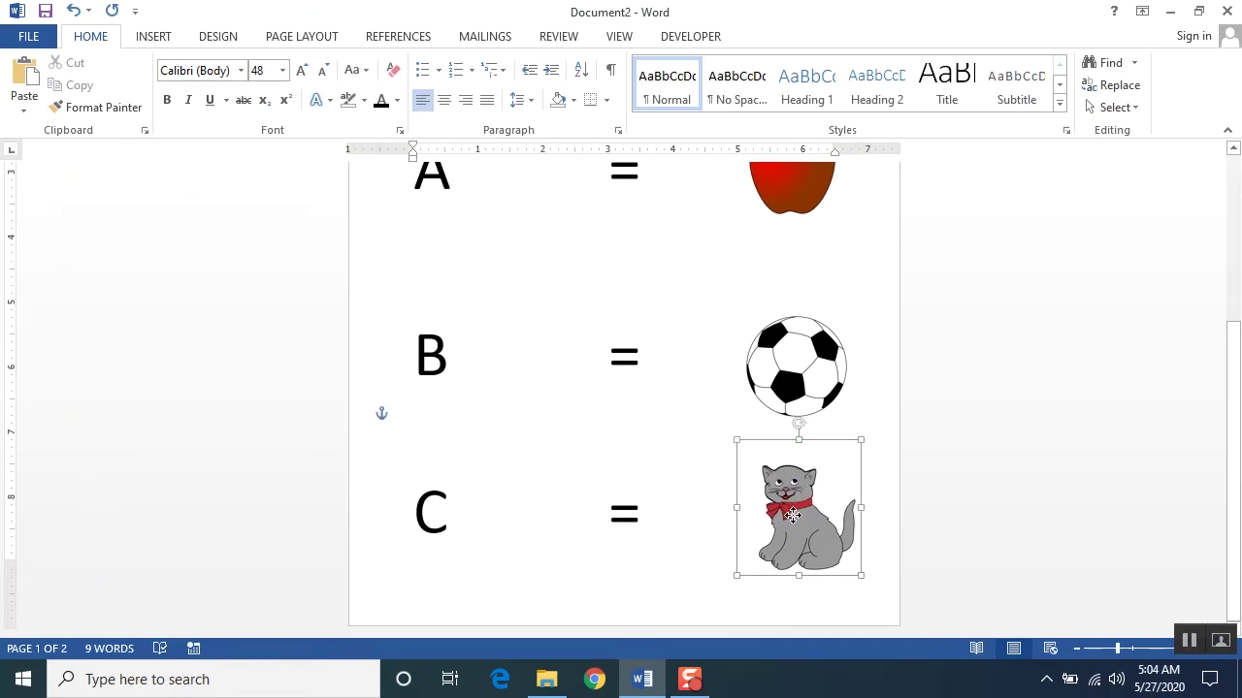
pyautogui.scroll(1, 261, 359)
pyautogui.click(262, 359)
pyautogui.scroll(-1, 886, 398)
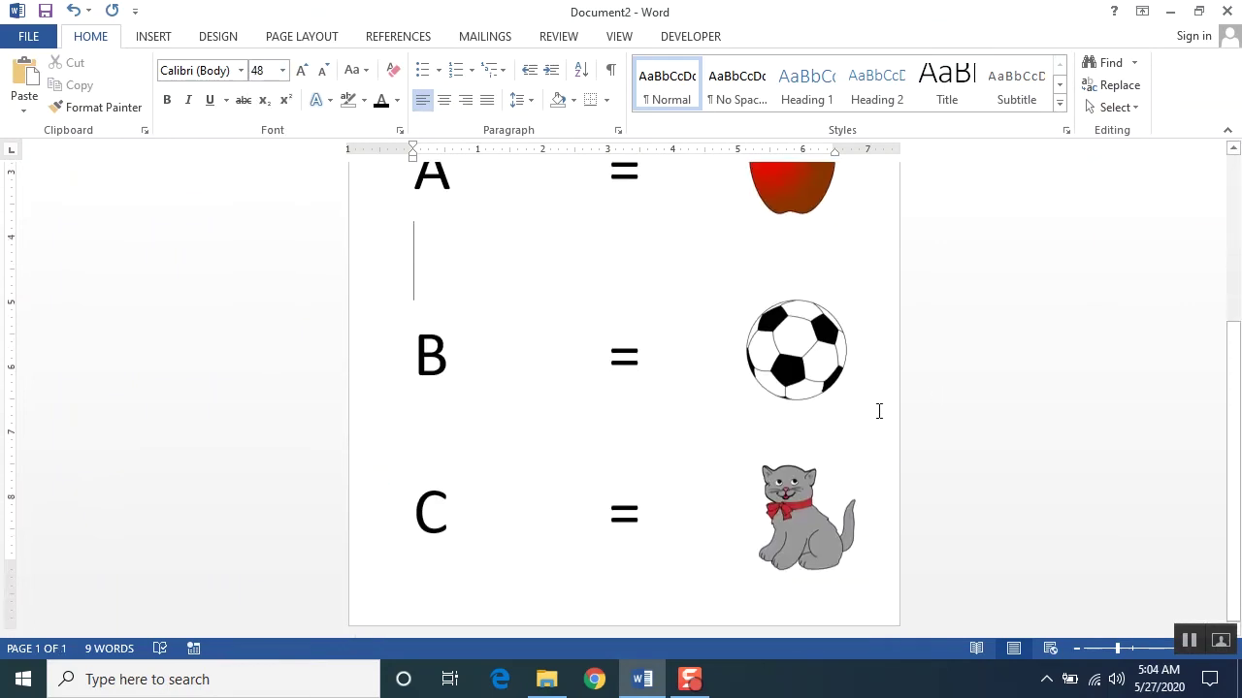
pyautogui.click(789, 518)
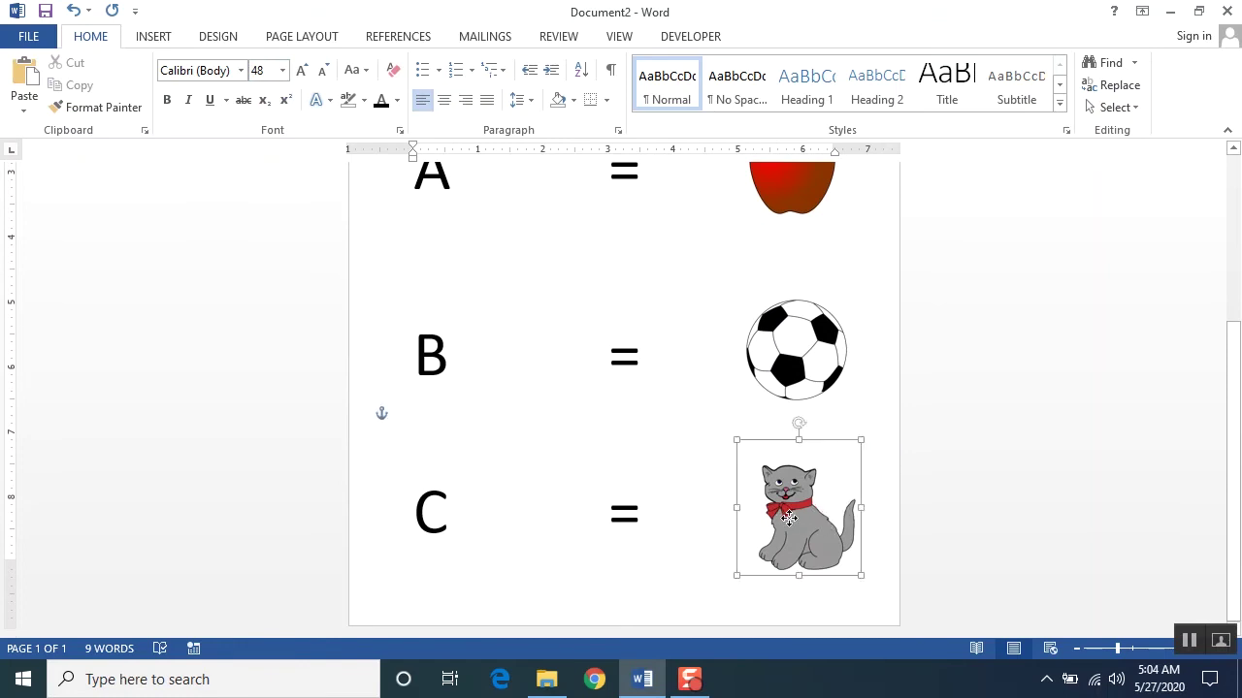
pyautogui.click(788, 354)
pyautogui.scroll(1, 831, 424)
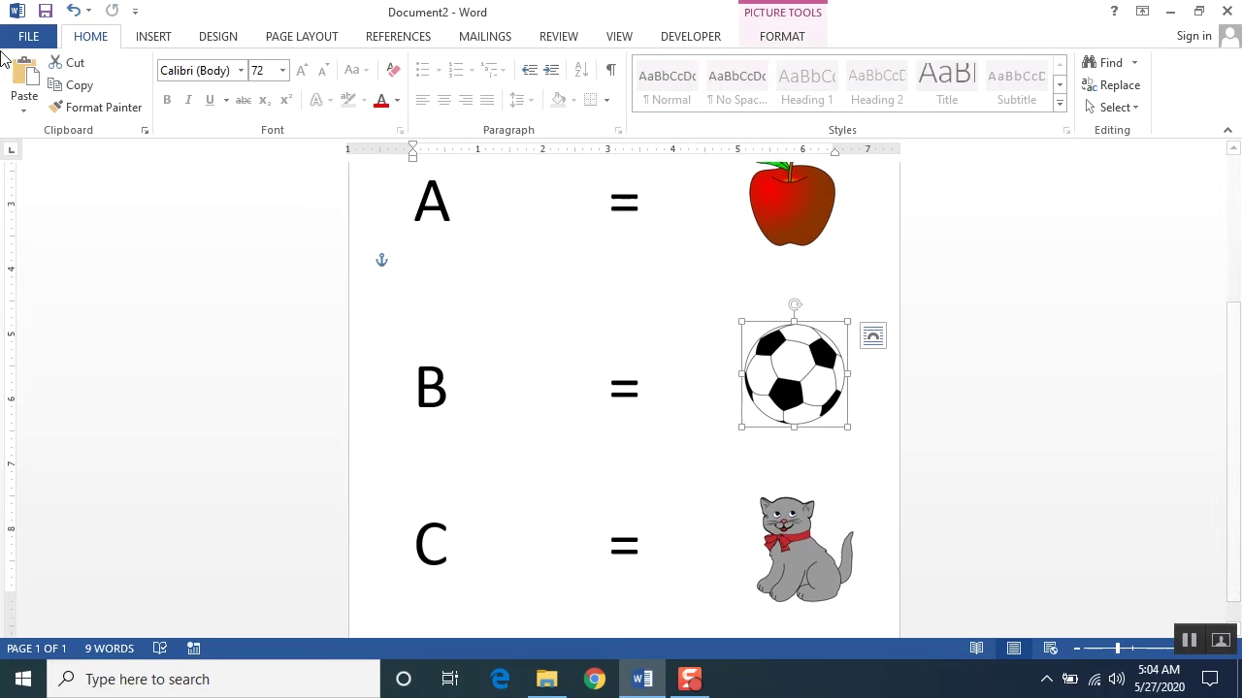
# - Preview the one-page alphabet sheet in File > Print
pyautogui.click(28, 36)
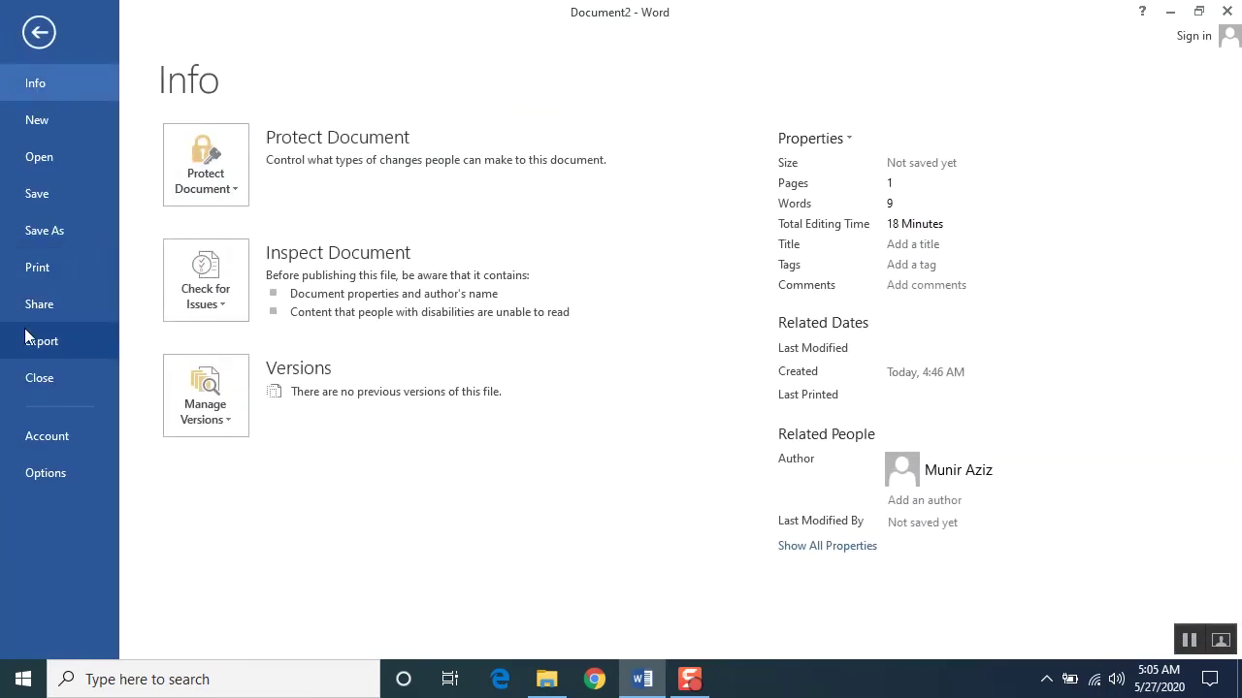
pyautogui.click(37, 268)
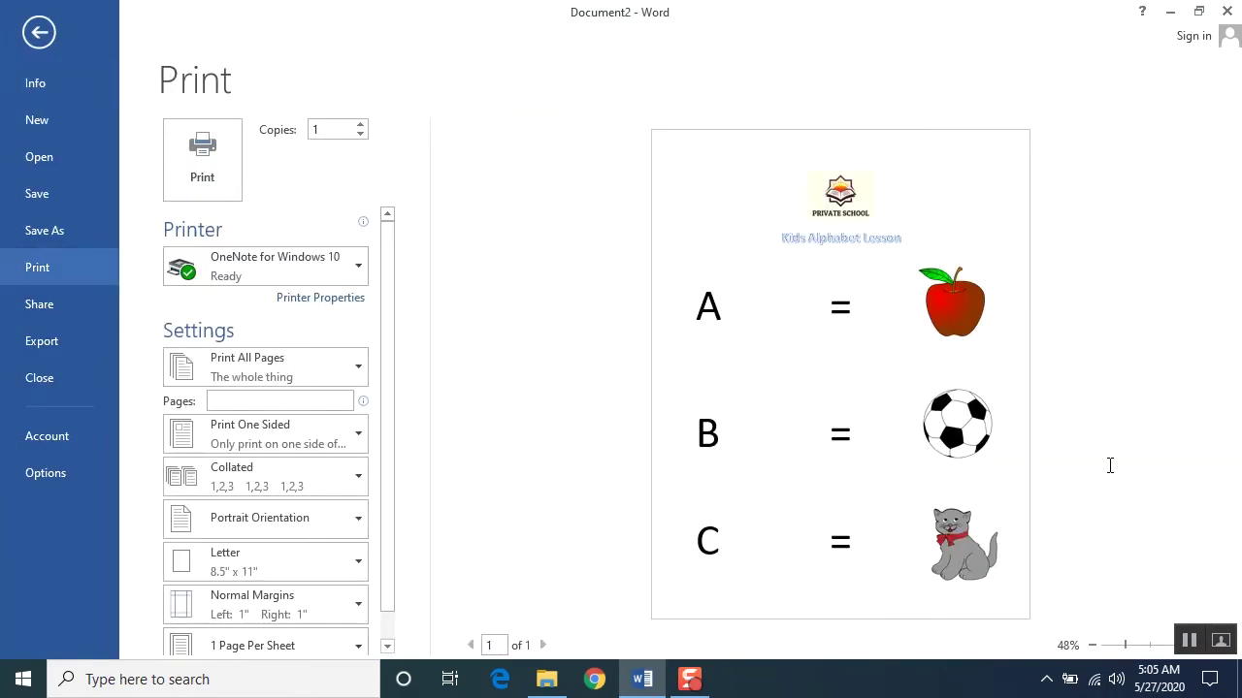
pyautogui.moveTo(1127, 653); pyautogui.dragTo(1131, 653)
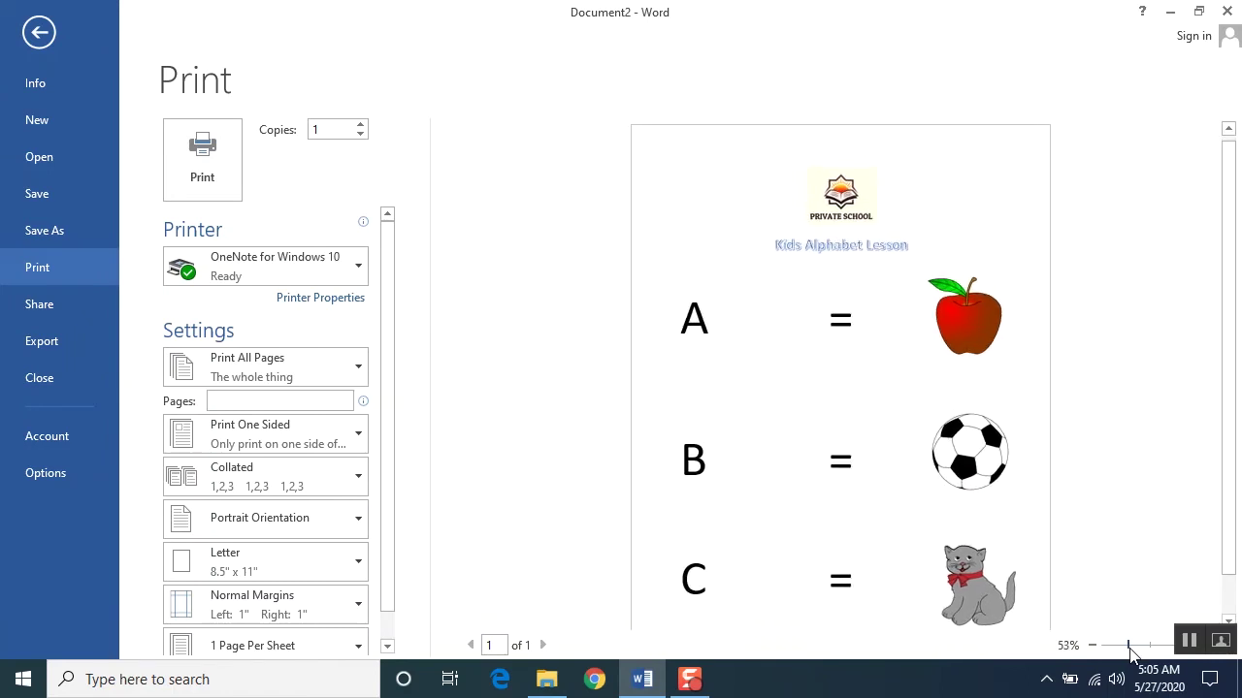